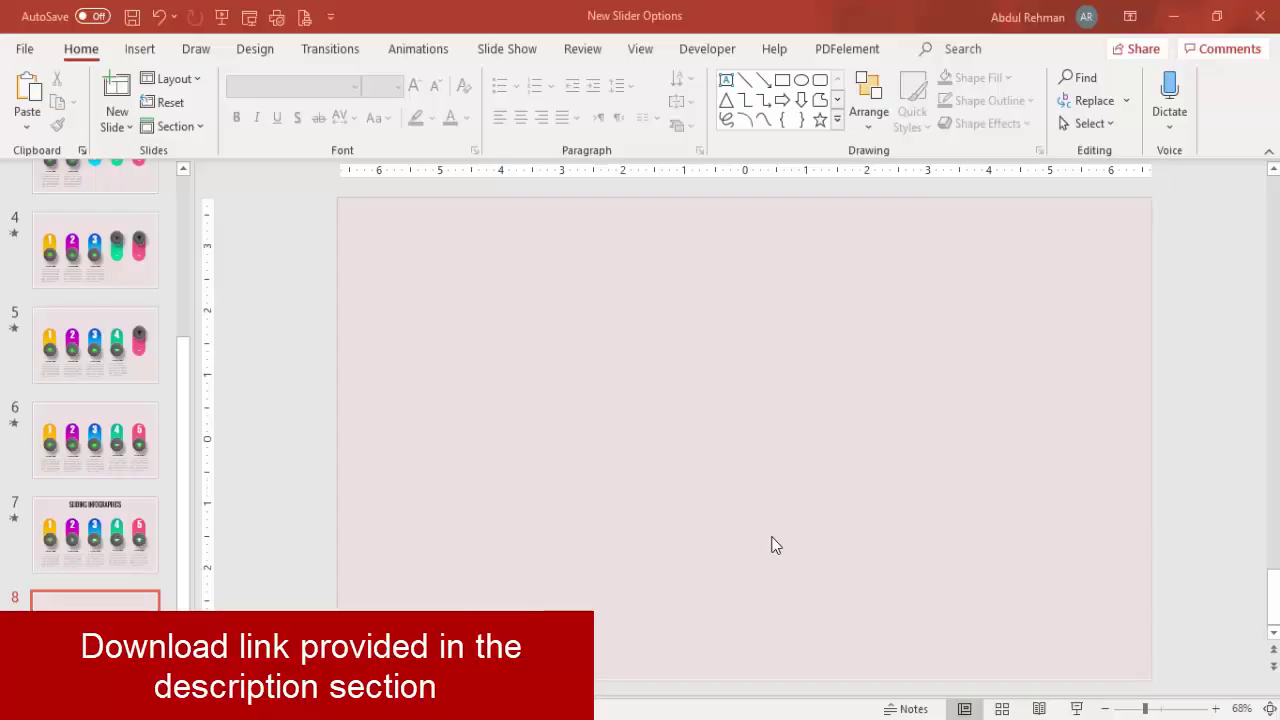
# Step: Draw a tall 3.39" by 1.57" rounded rectangle, fully round its ends, and remove its outline
pyautogui.click(137, 50)
pyautogui.click(304, 128)
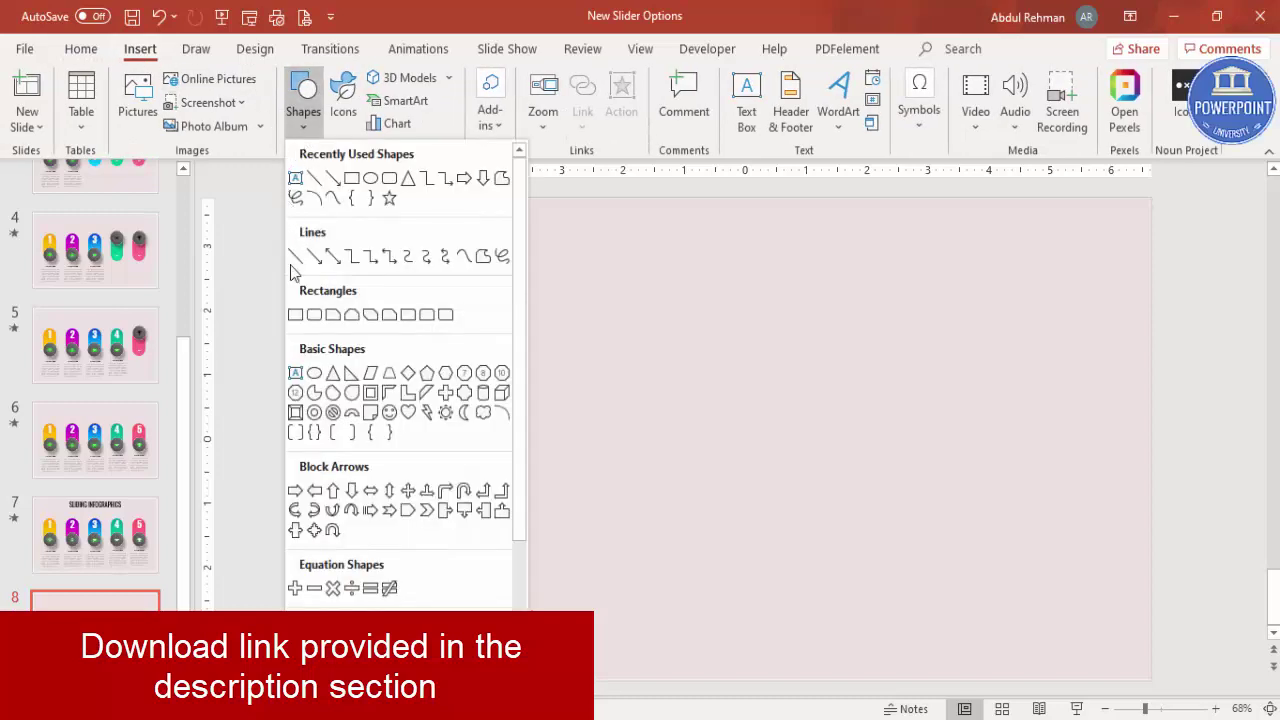
pyautogui.click(314, 316)
pyautogui.moveTo(563, 332); pyautogui.dragTo(659, 550)
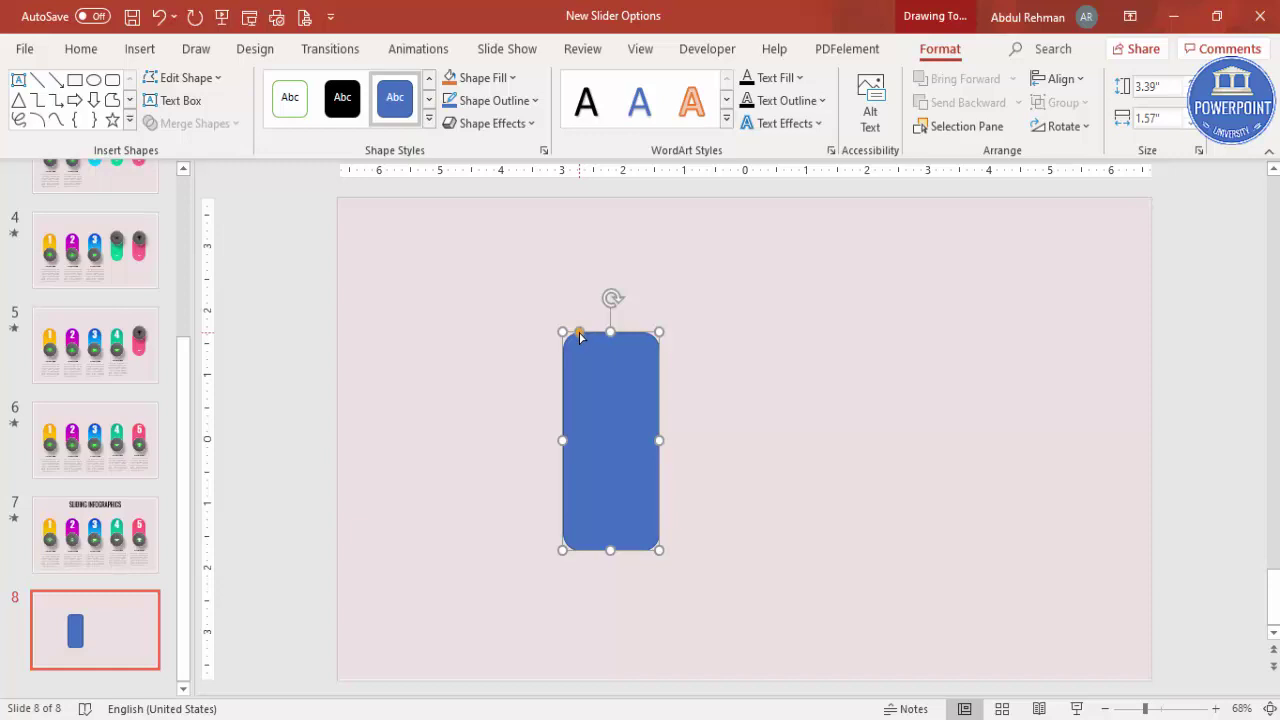
pyautogui.moveTo(581, 334); pyautogui.dragTo(651, 334)
pyautogui.moveTo(603, 418); pyautogui.dragTo(651, 416)
pyautogui.click(528, 104)
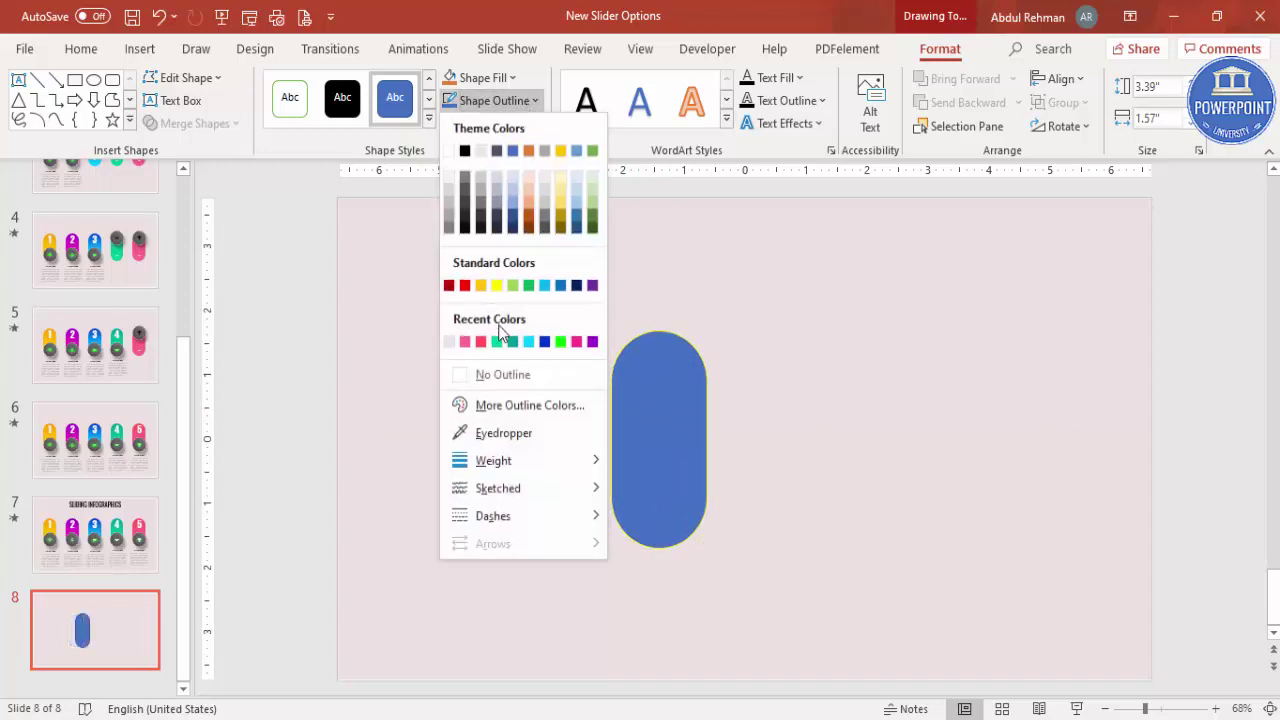
pyautogui.click(509, 372)
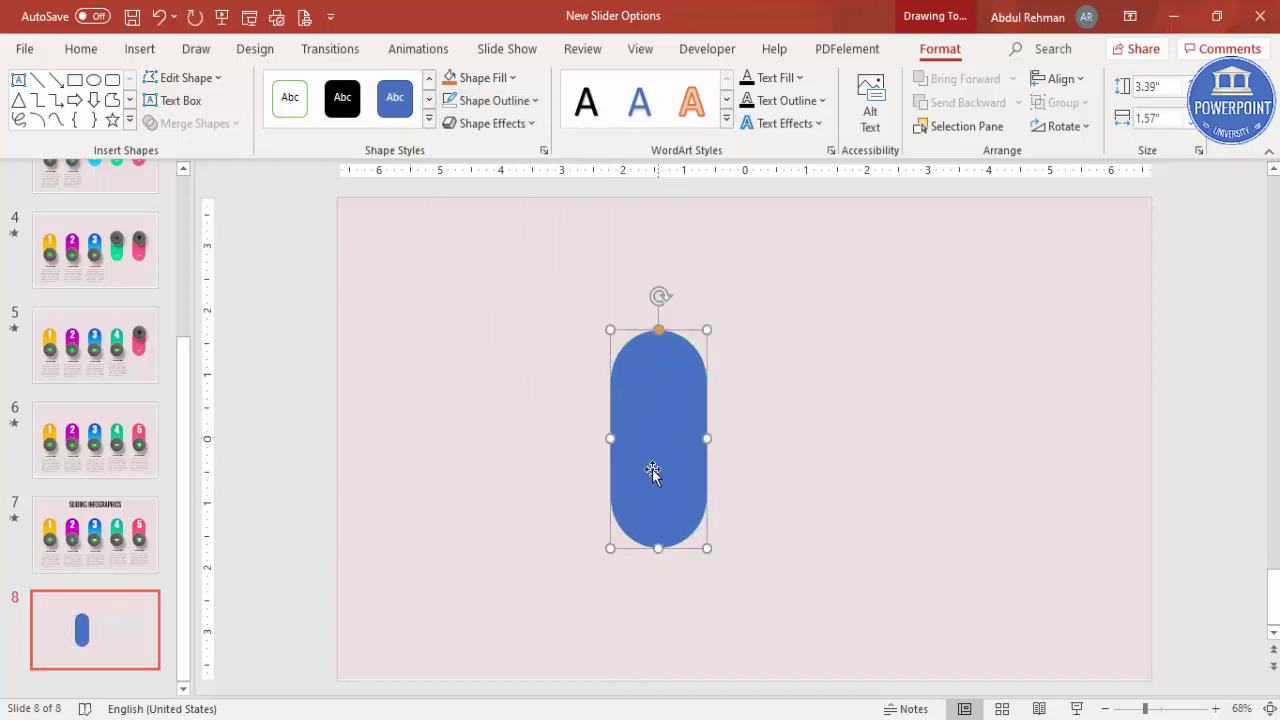
# Step: Switch the pill's fill to a gradient and delete the extra gradient stops
pyautogui.rightClick(675, 418)
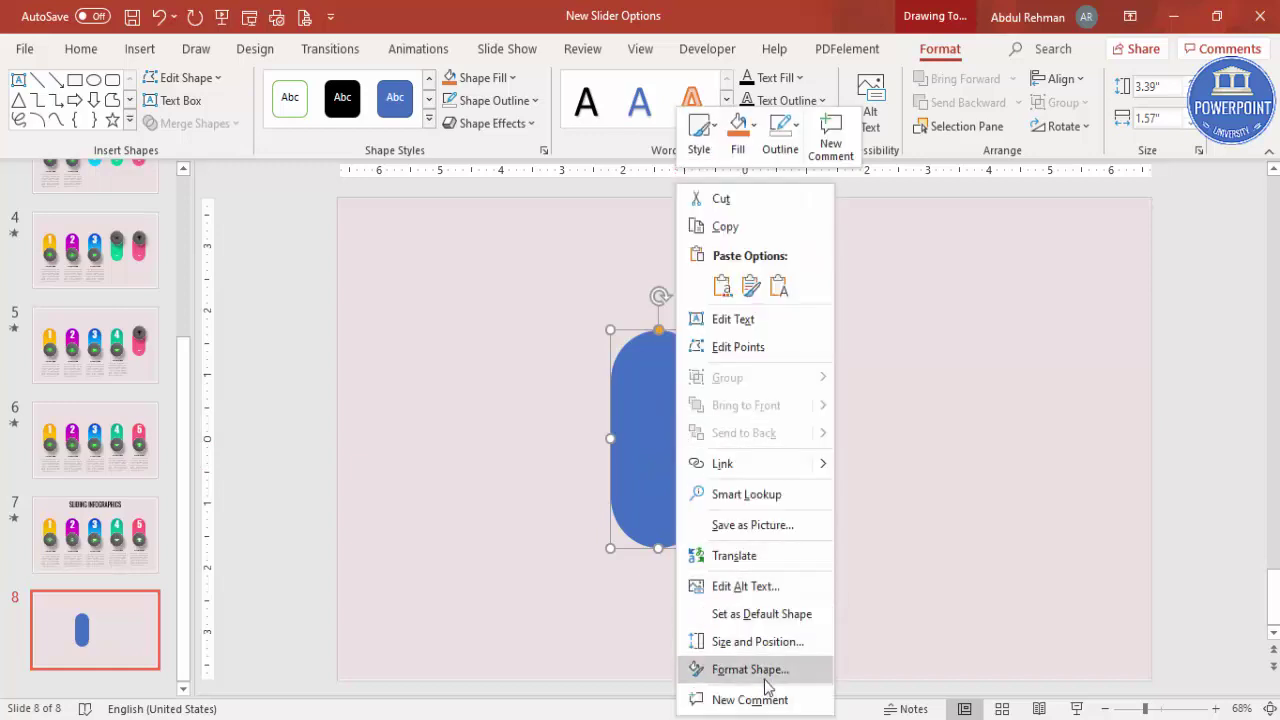
pyautogui.press('Escape')
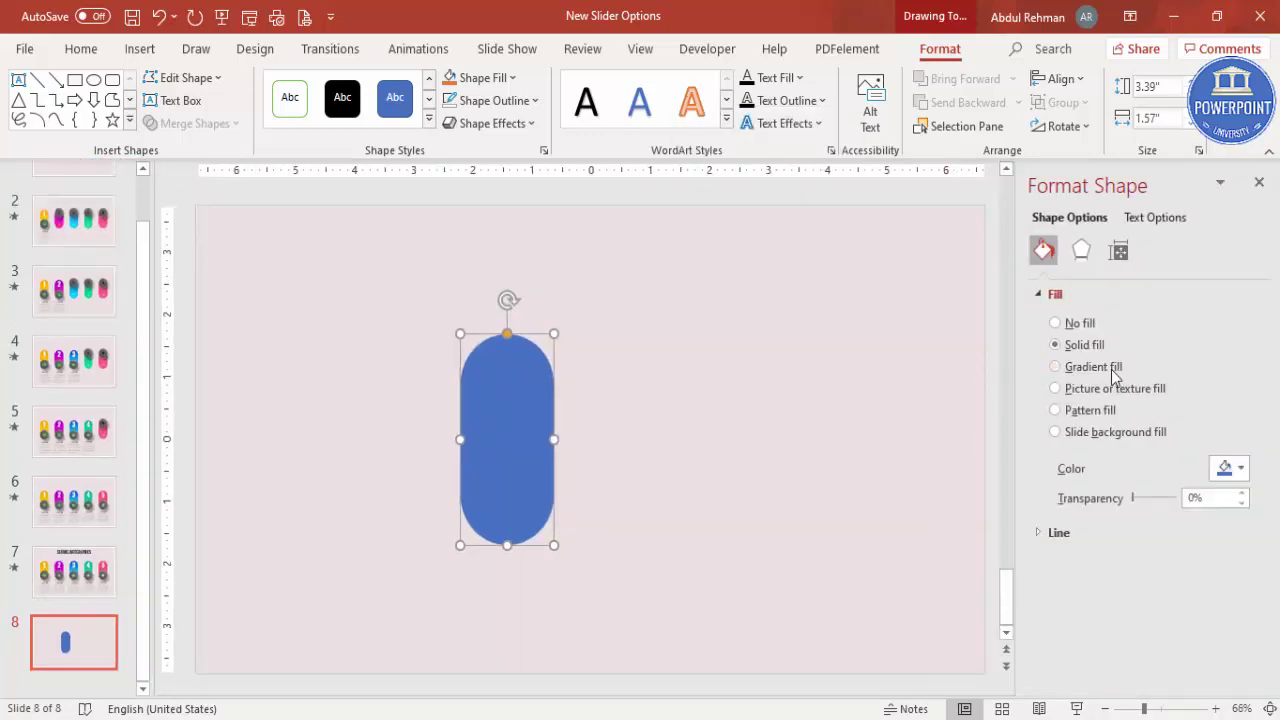
pyautogui.click(1112, 370)
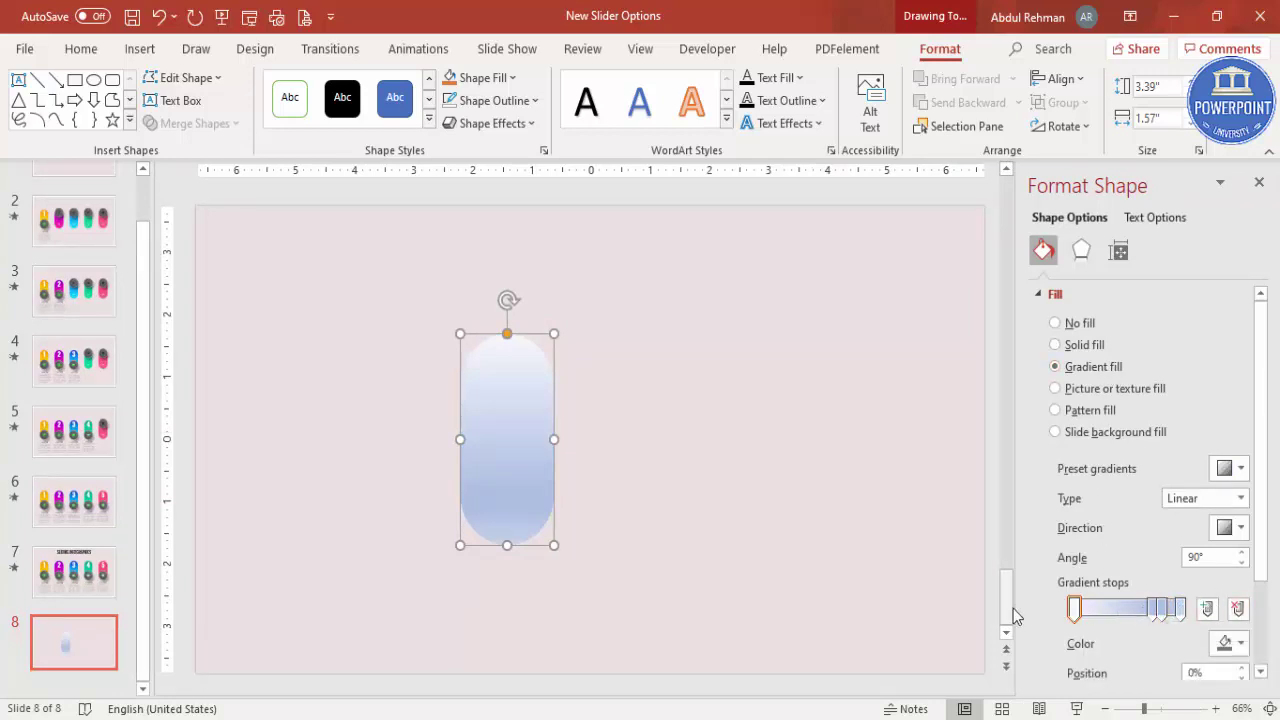
pyautogui.click(1160, 608)
pyautogui.click(1238, 608)
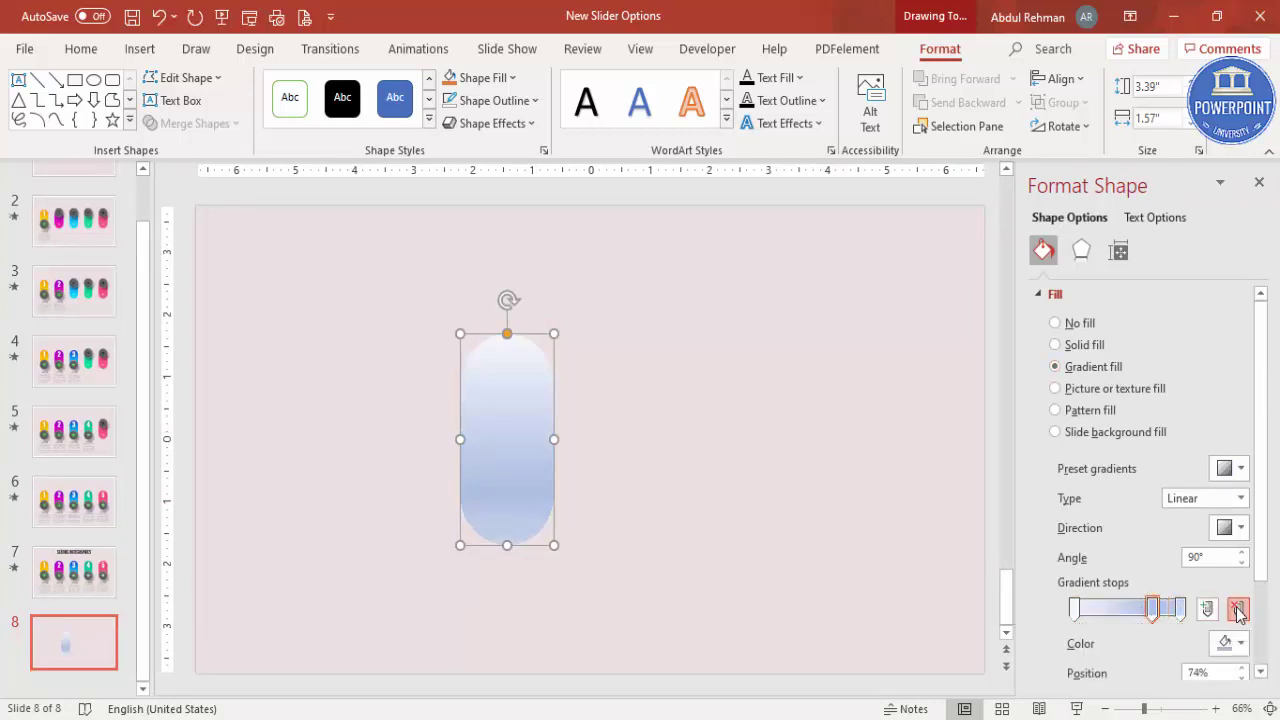
pyautogui.click(1238, 610)
# Step: Set the top (0%) gradient stop to dark purple
pyautogui.click(1076, 612)
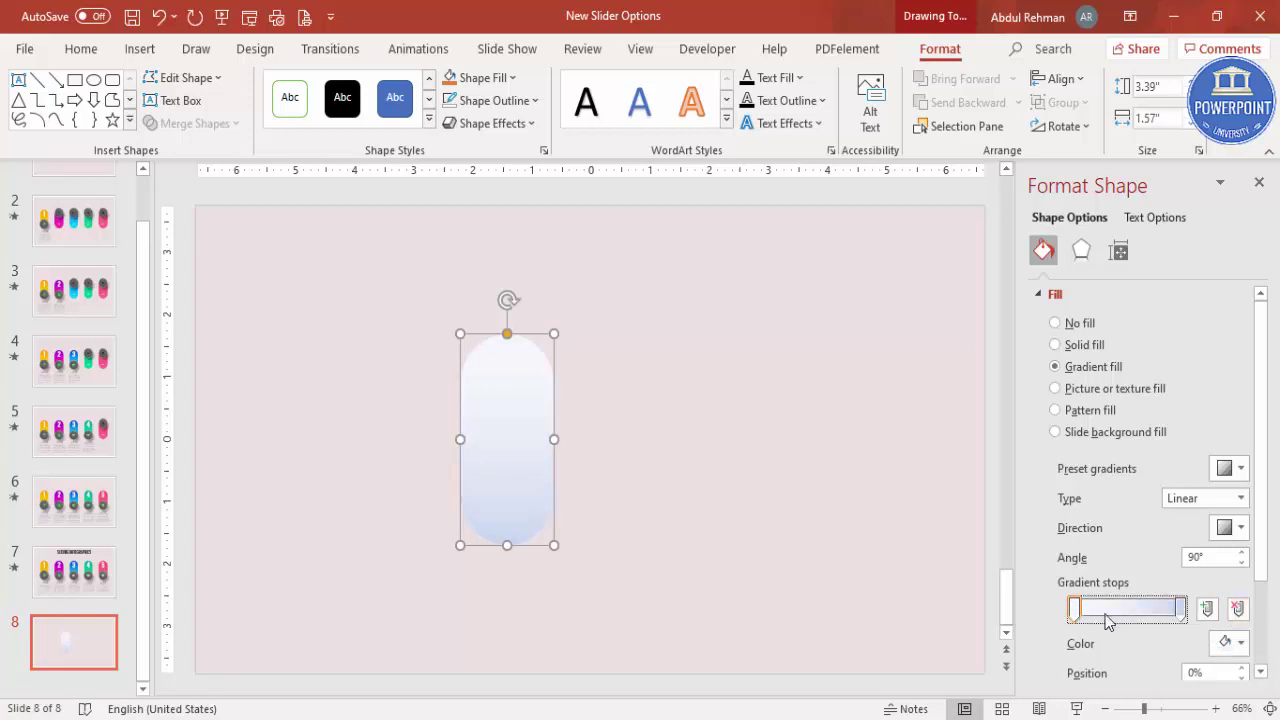
pyautogui.click(1240, 645)
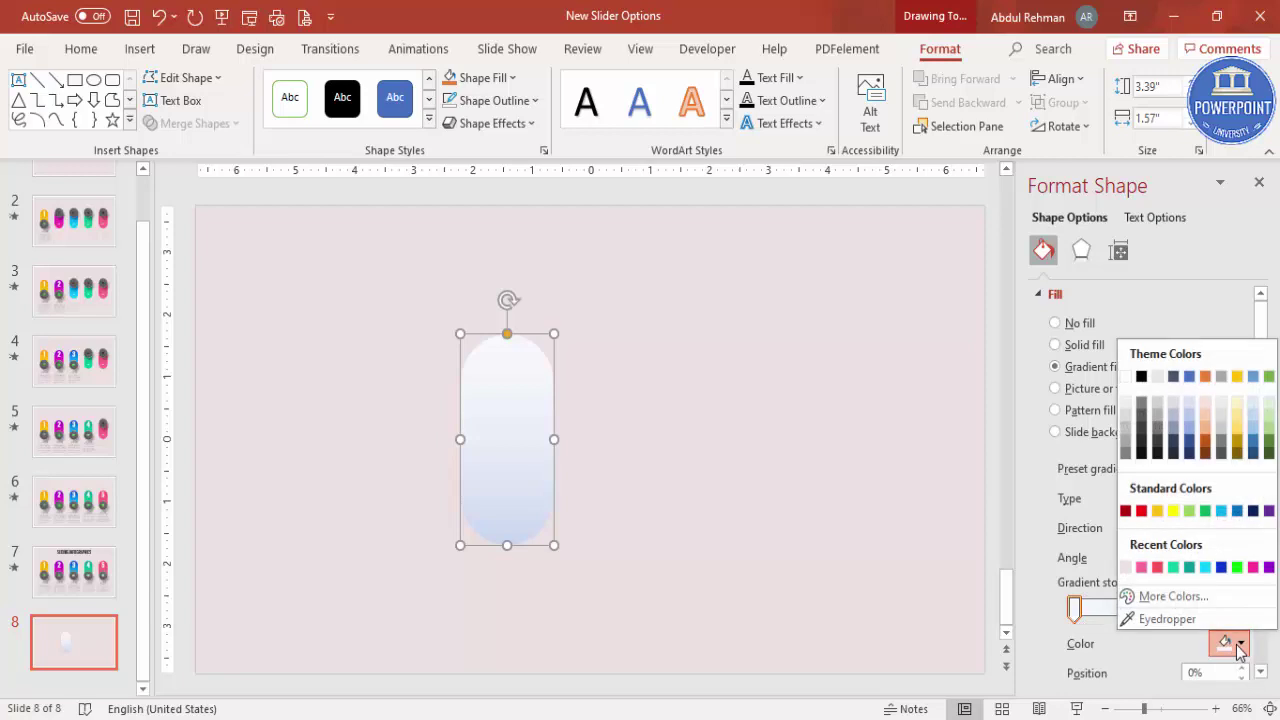
pyautogui.click(1033, 560)
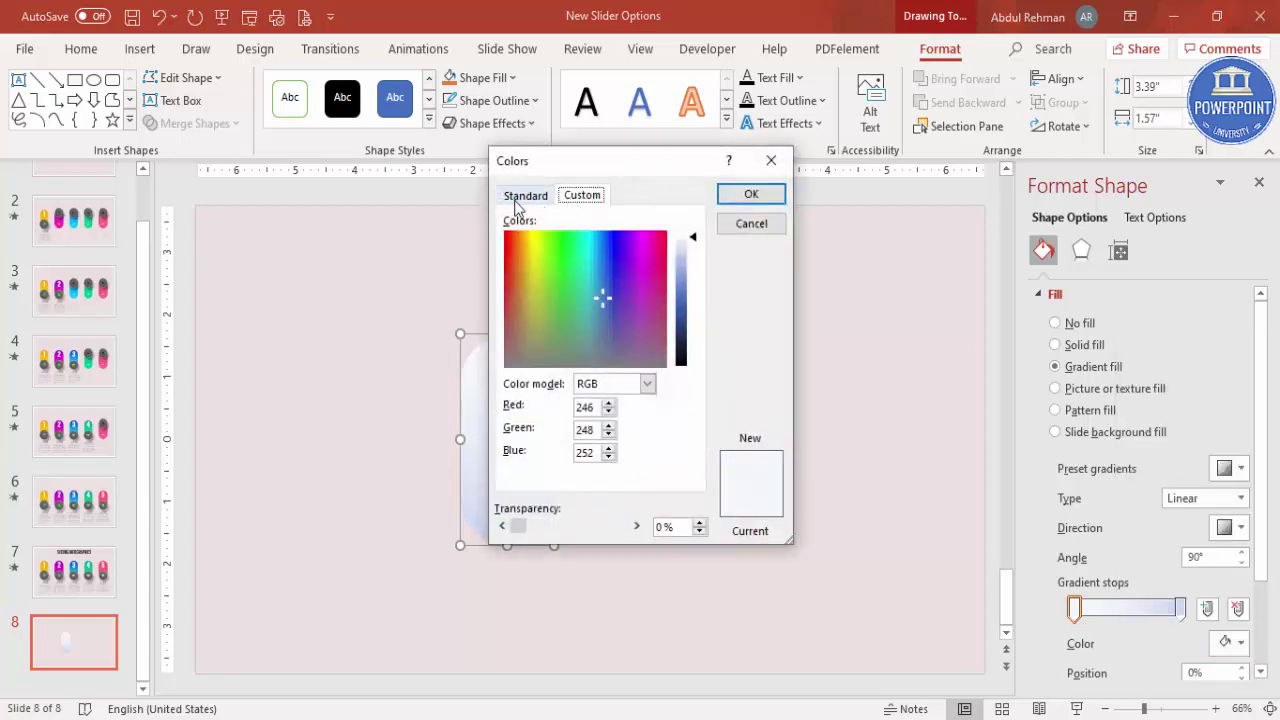
pyautogui.click(521, 196)
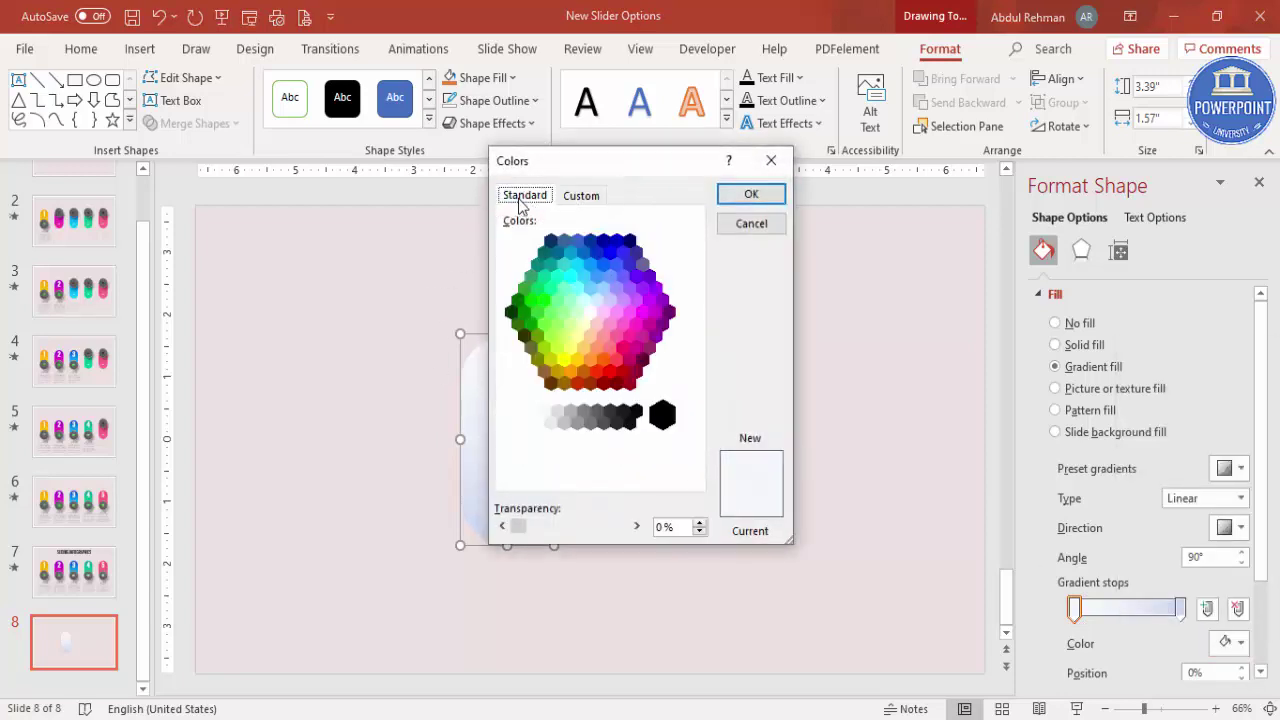
pyautogui.click(670, 312)
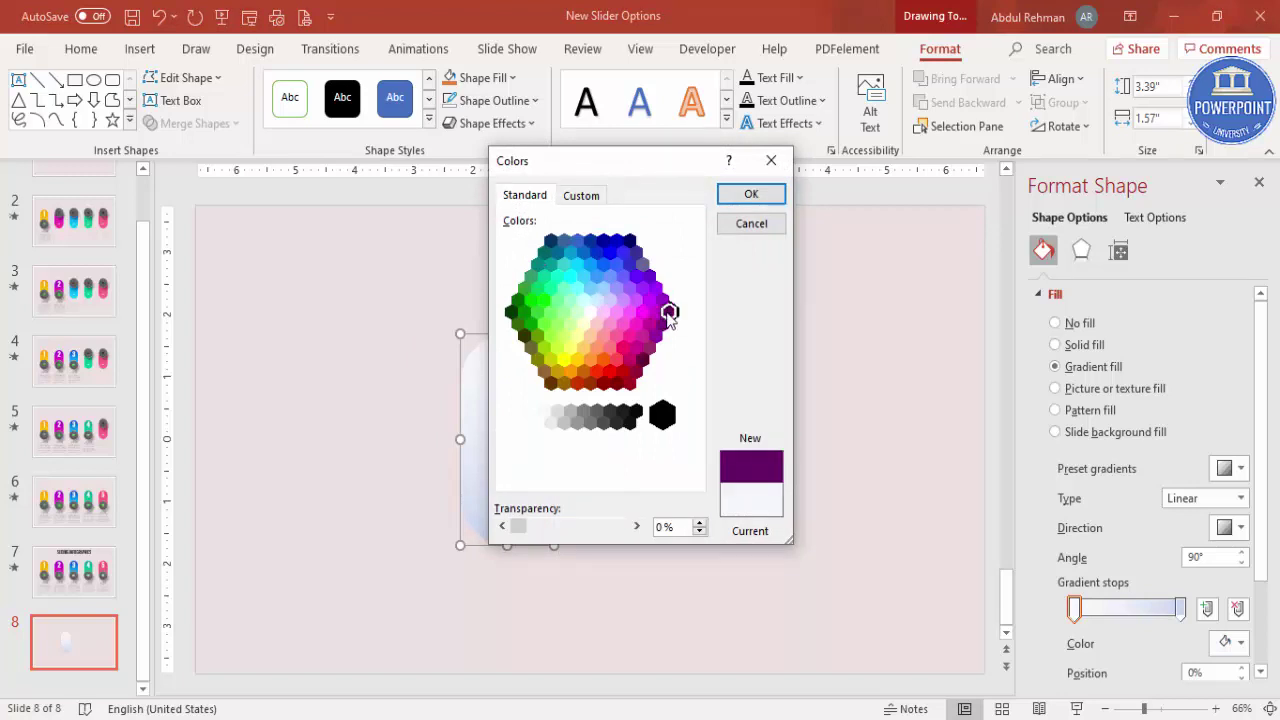
pyautogui.click(751, 196)
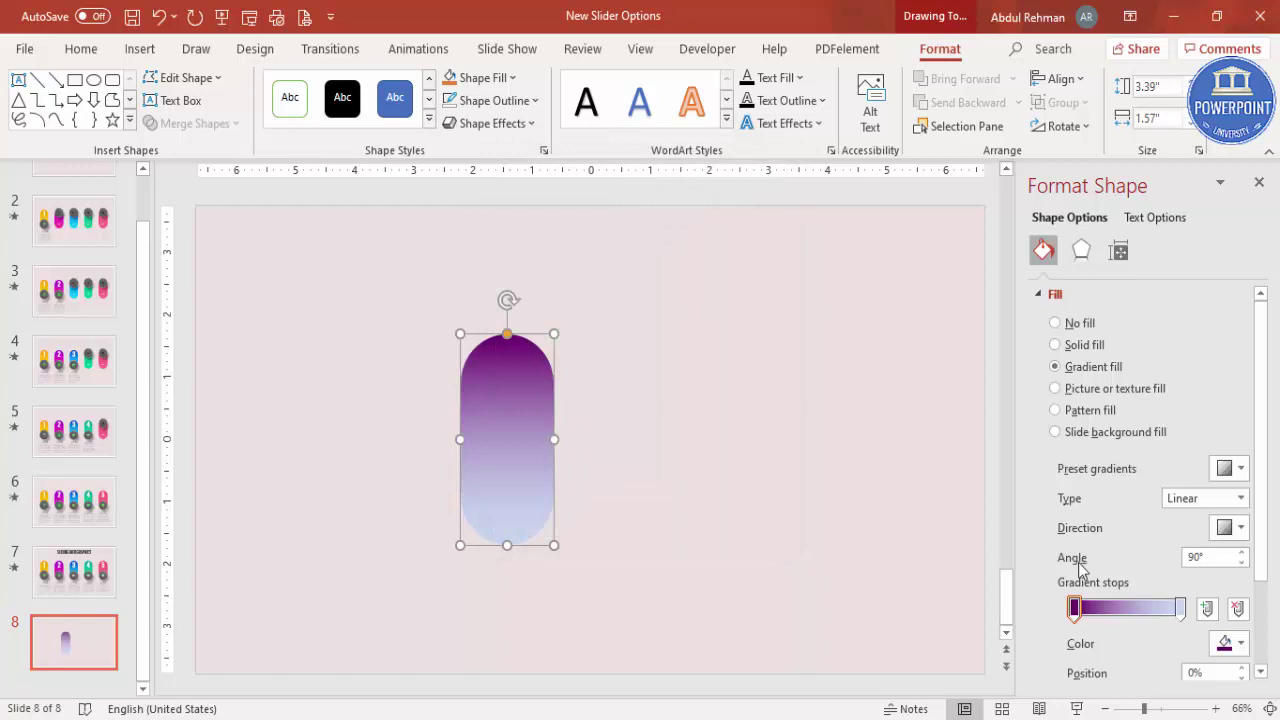
# Step: Set the bottom (100%) gradient stop to magenta and preview the gradient
pyautogui.click(1180, 610)
pyautogui.click(1228, 643)
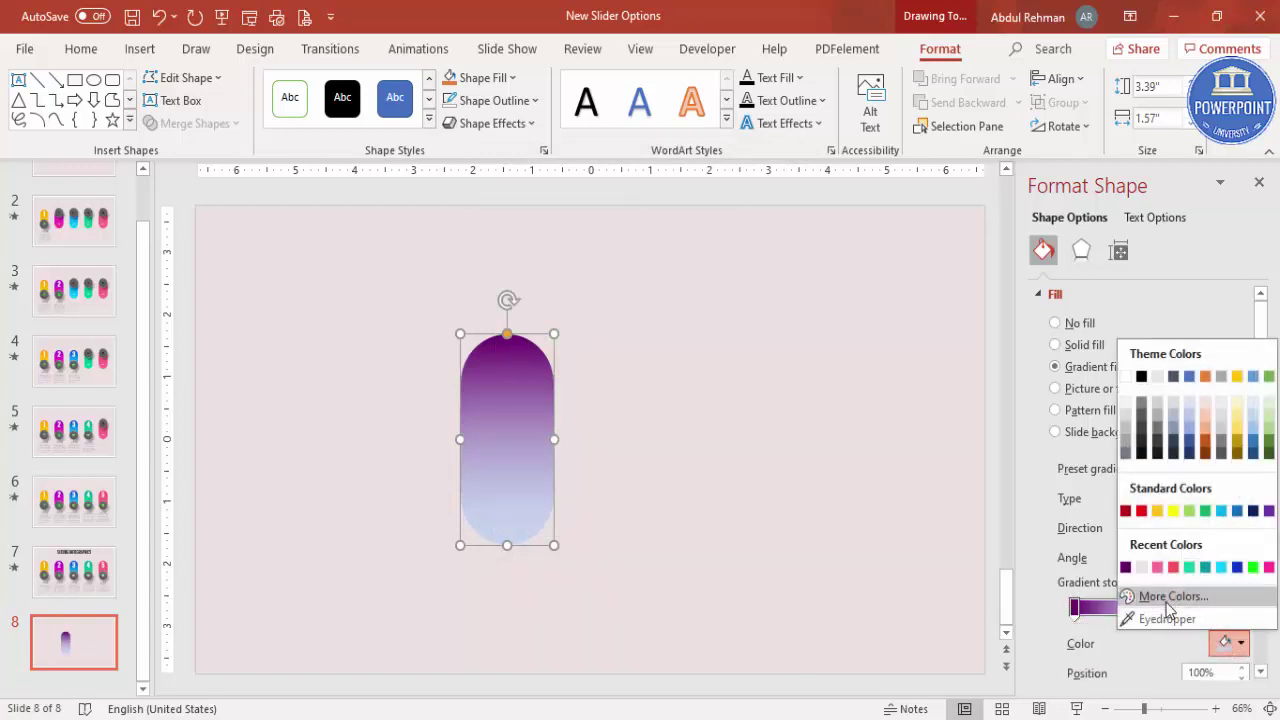
pyautogui.click(1170, 597)
pyautogui.click(528, 199)
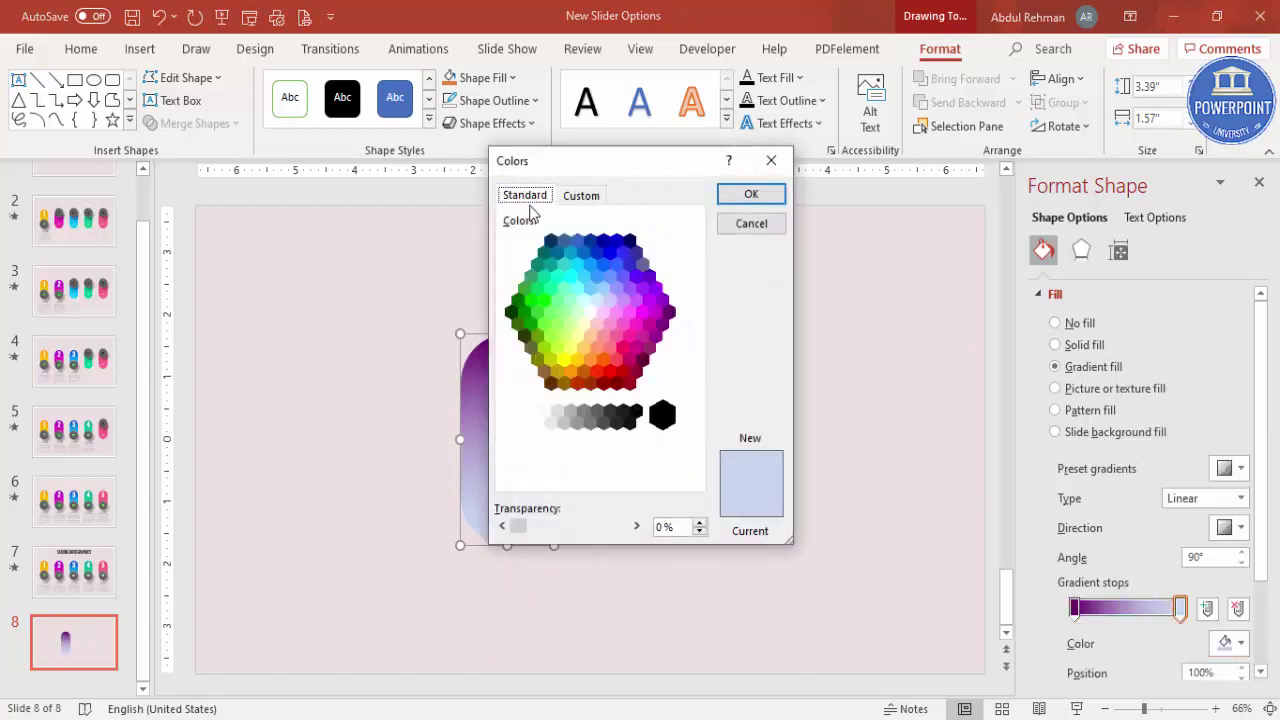
pyautogui.click(632, 341)
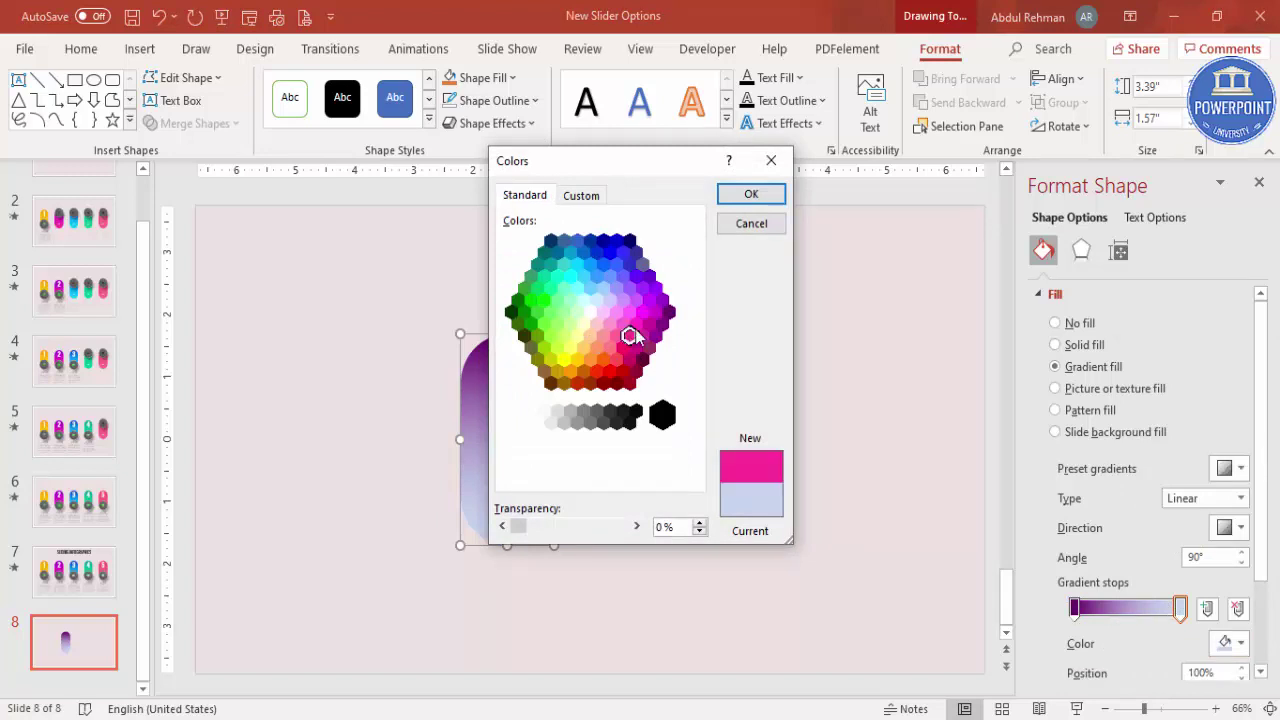
pyautogui.click(756, 196)
pyautogui.click(629, 405)
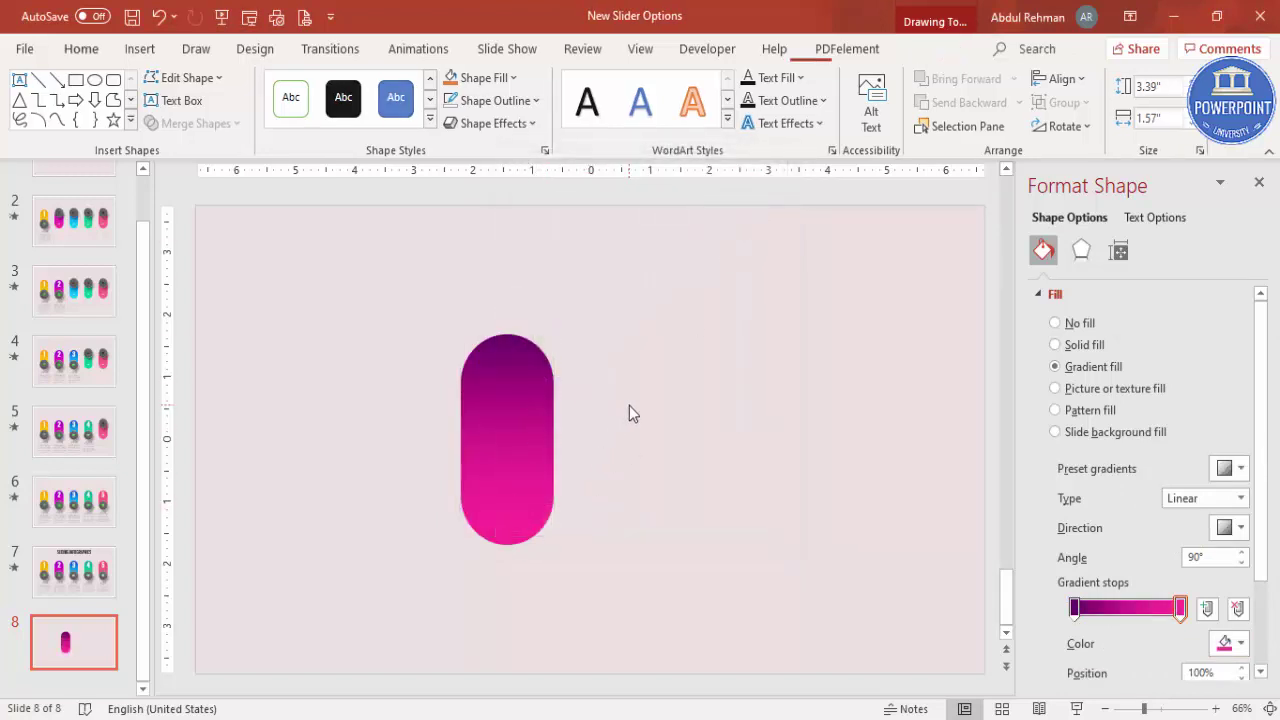
pyautogui.click(534, 420)
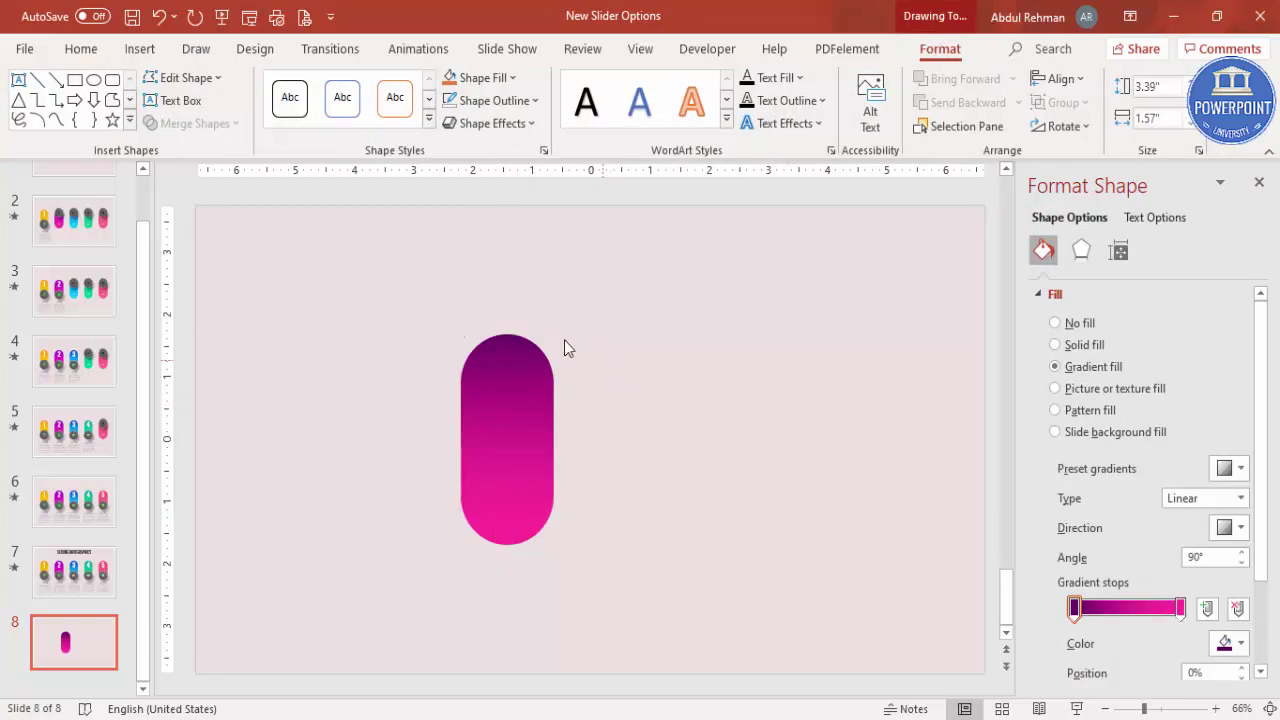
pyautogui.click(564, 340)
pyautogui.click(145, 55)
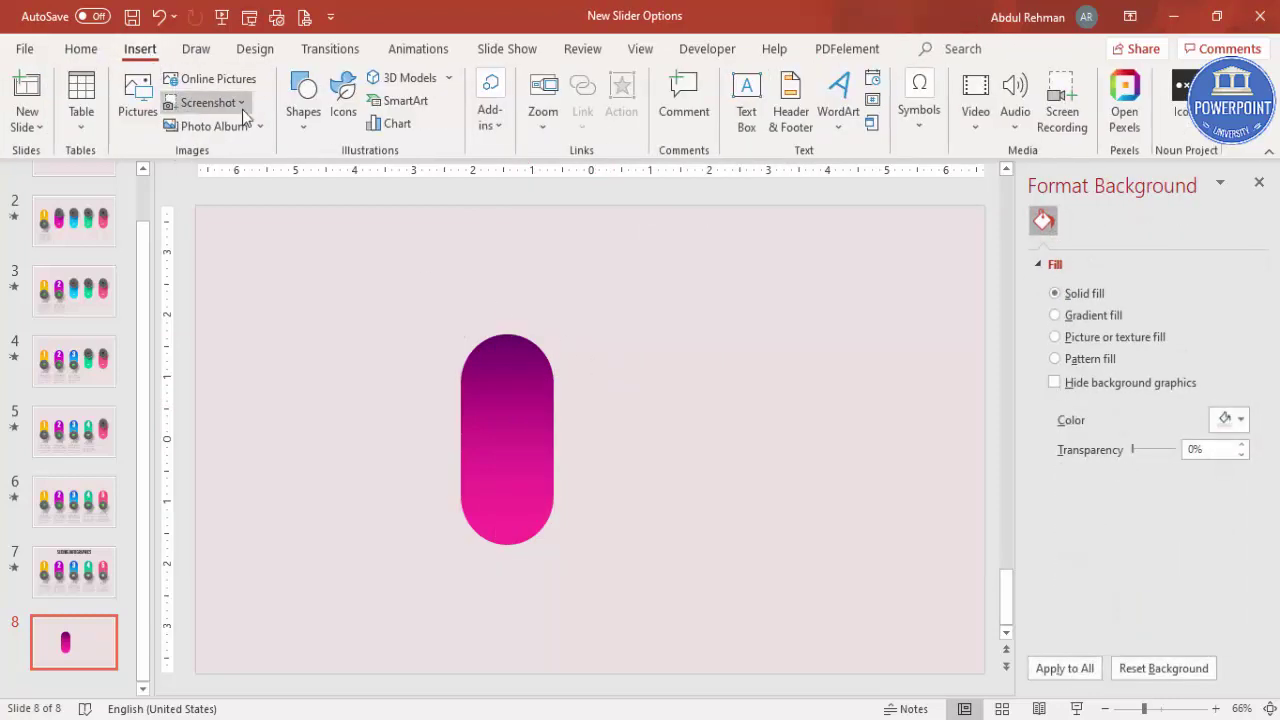
# Step: Draw a circle over the pill's top, remove its outline, and fill it dark grey
pyautogui.click(295, 125)
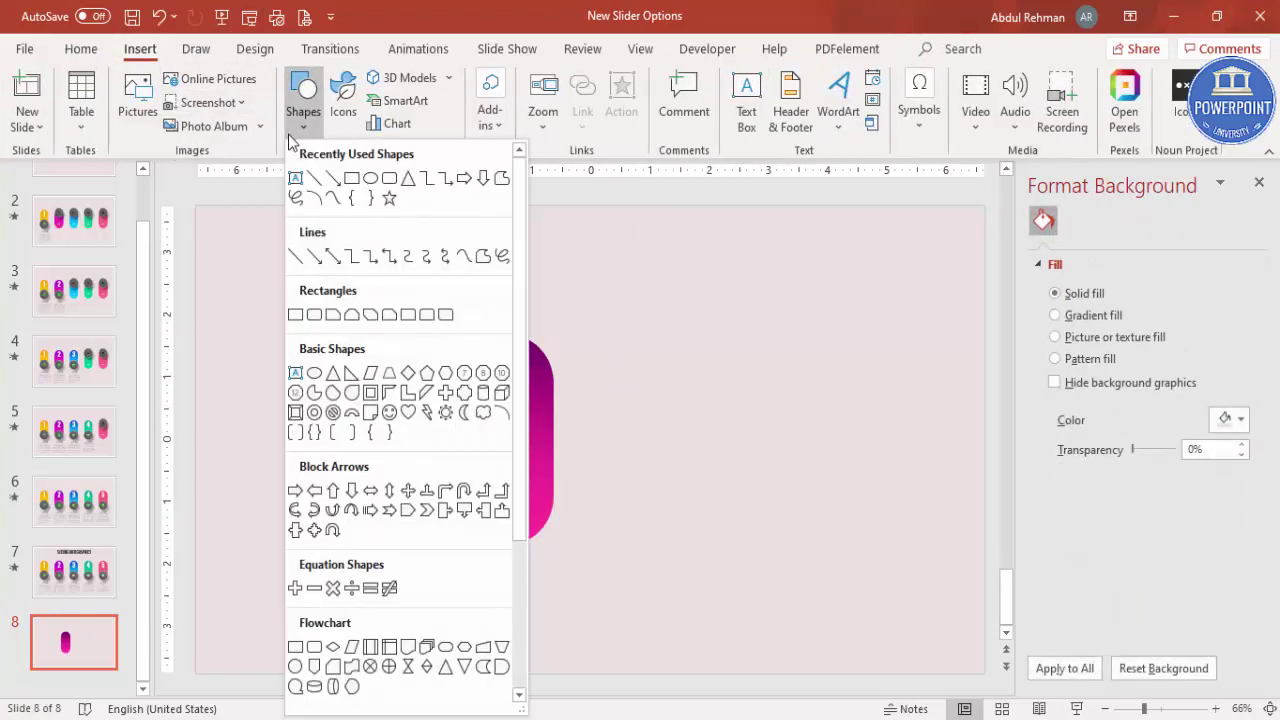
pyautogui.click(315, 374)
pyautogui.moveTo(454, 317); pyautogui.dragTo(517, 377)
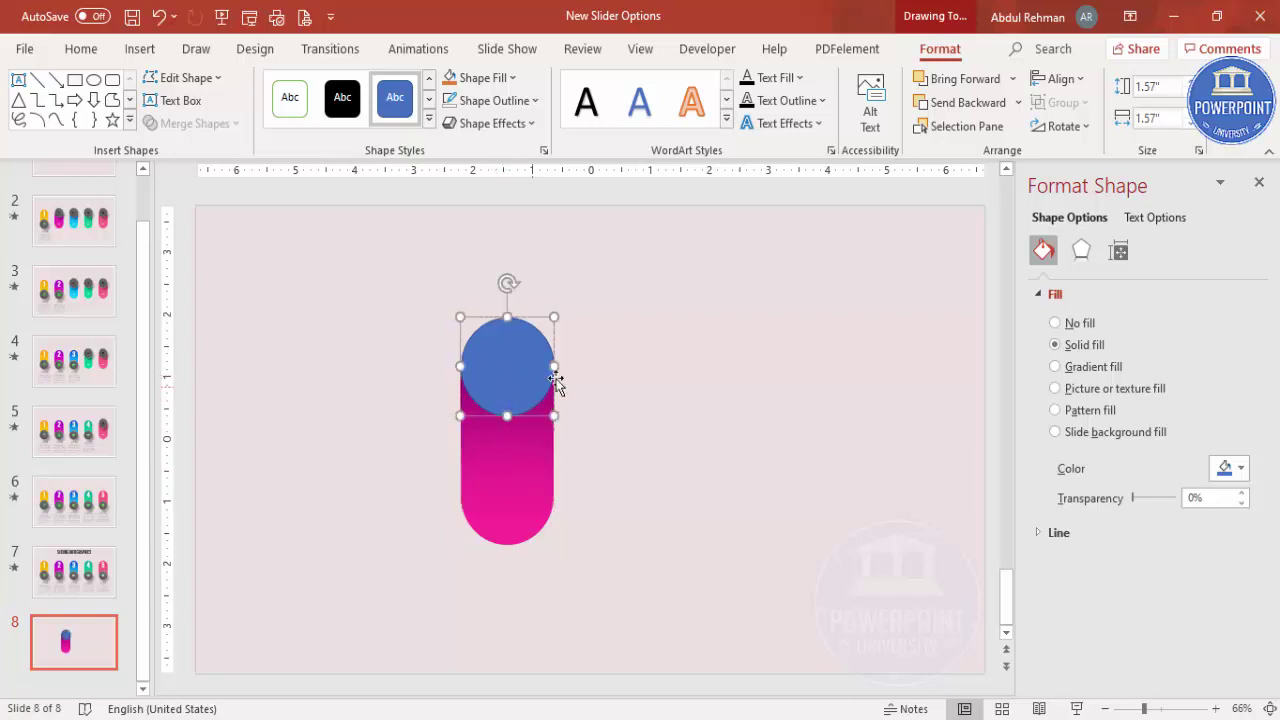
pyautogui.press('Escape')
pyautogui.doubleClick(531, 371)
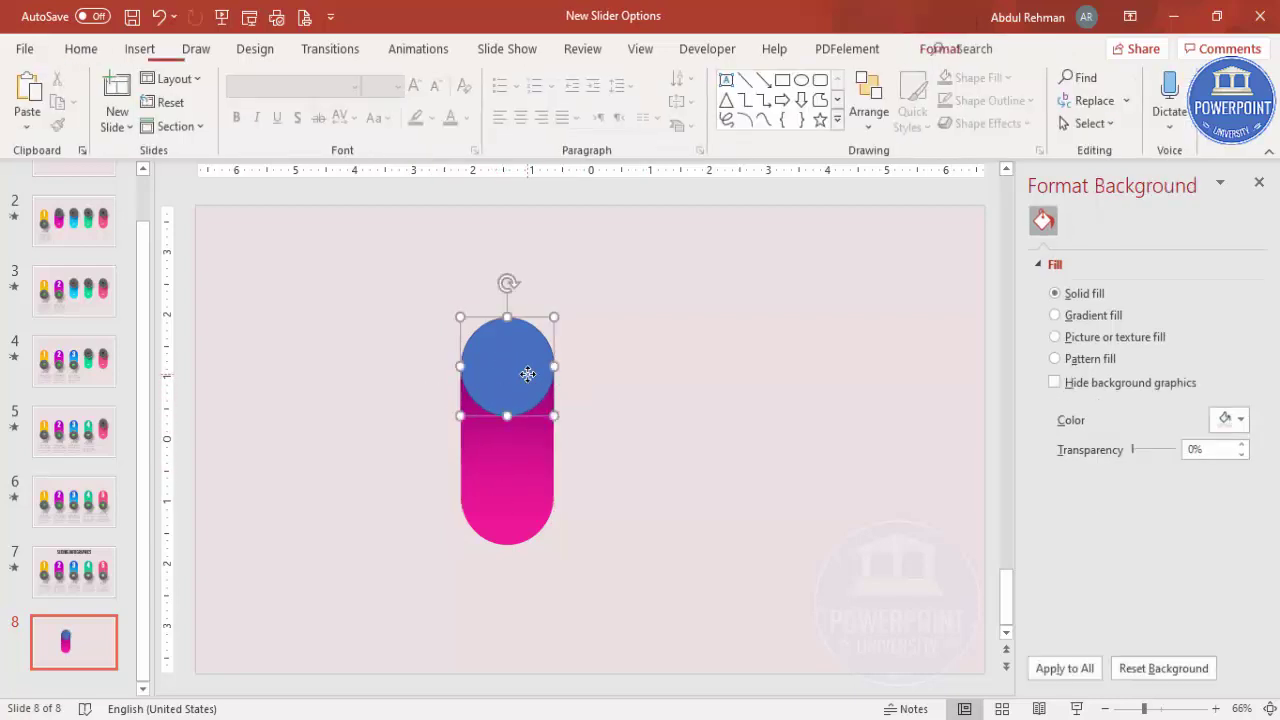
pyautogui.click(510, 100)
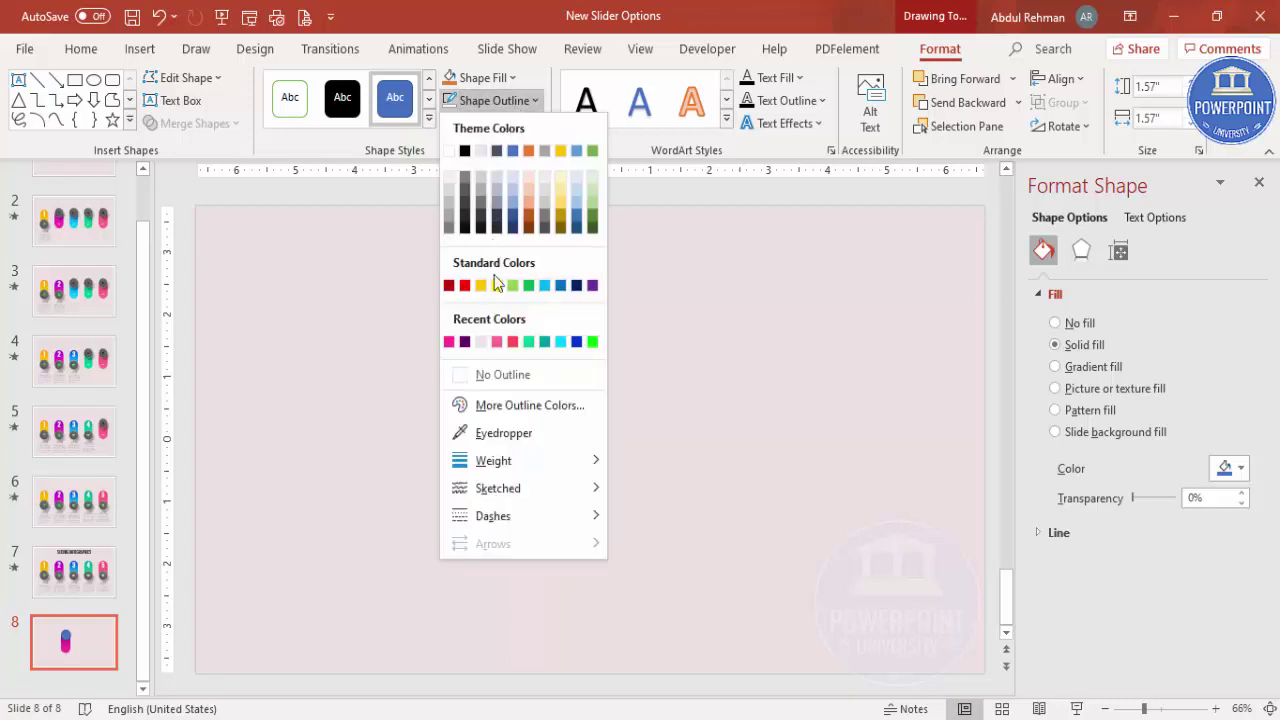
pyautogui.click(500, 374)
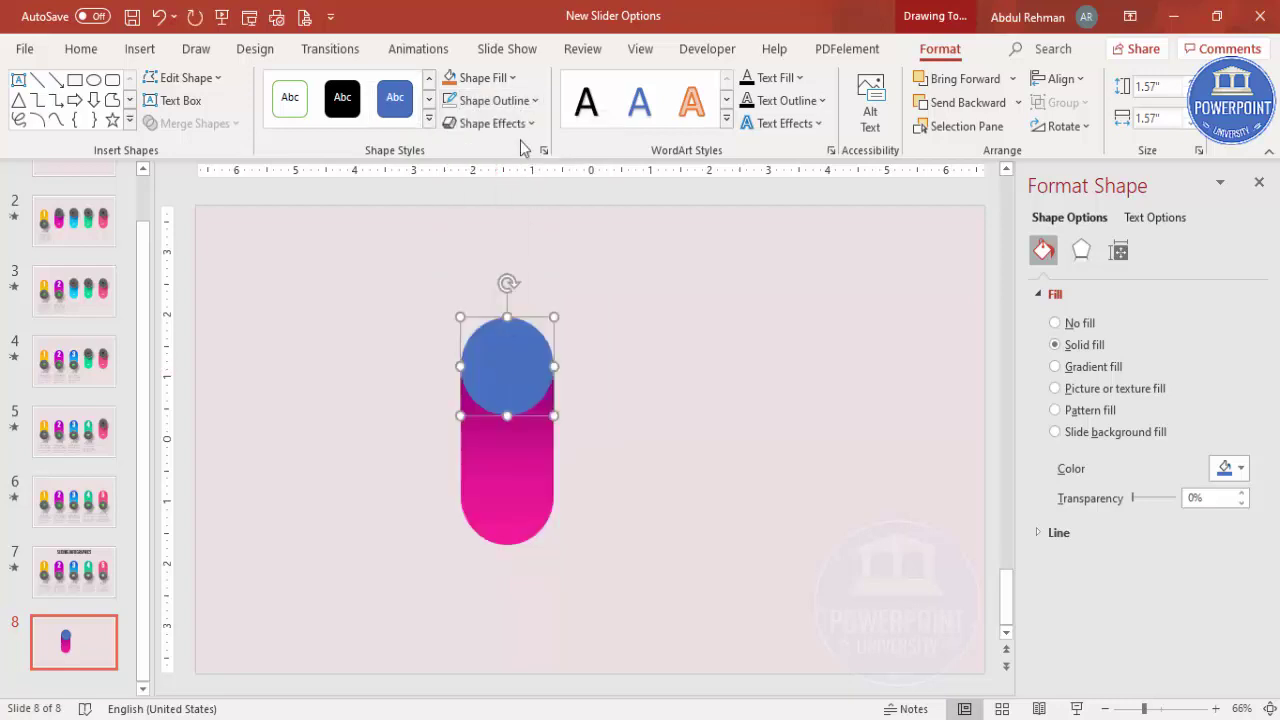
pyautogui.click(484, 77)
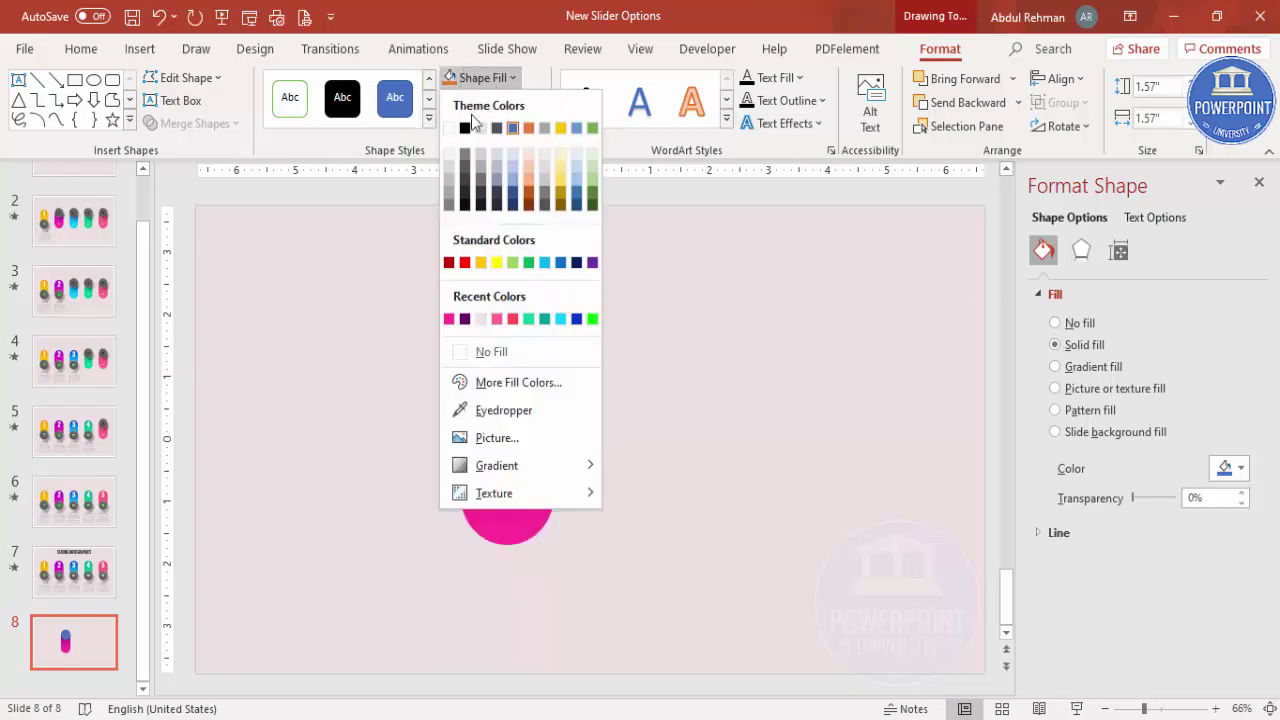
pyautogui.click(464, 170)
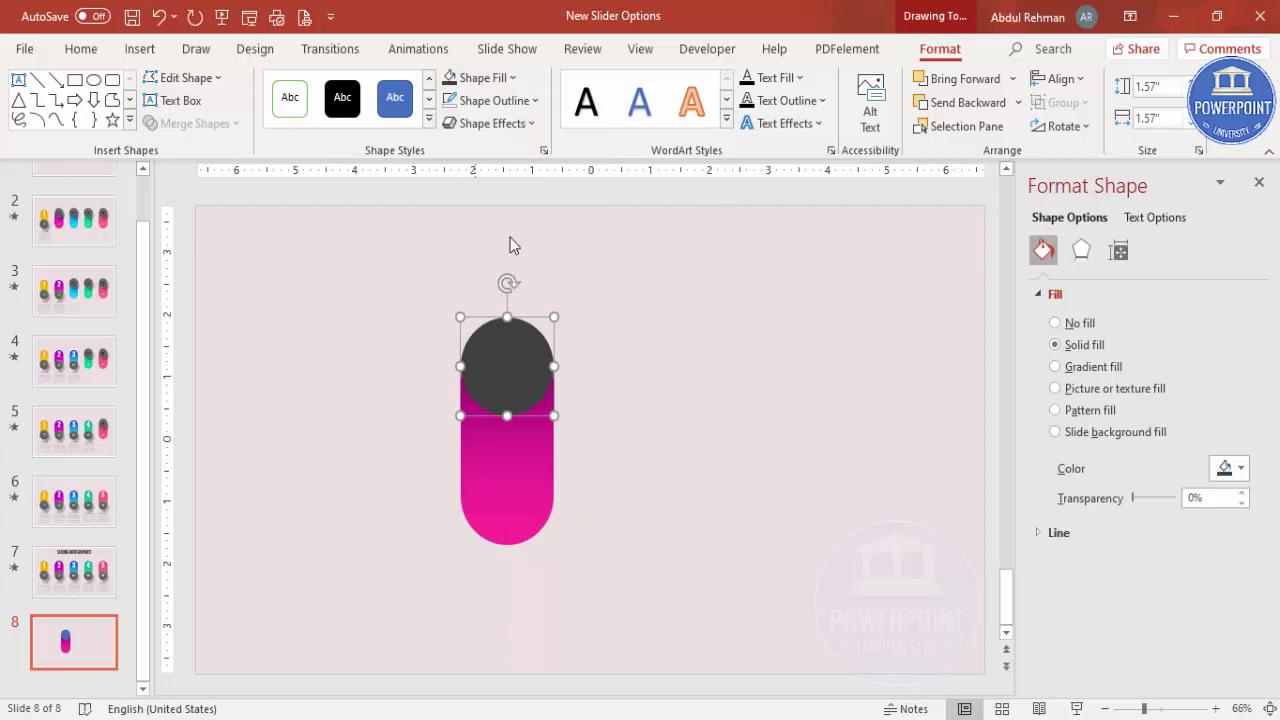
# Step: Apply a Soft Round top bevel (12 pt × 4 pt) to the knob
pyautogui.click(1082, 254)
pyautogui.click(1128, 397)
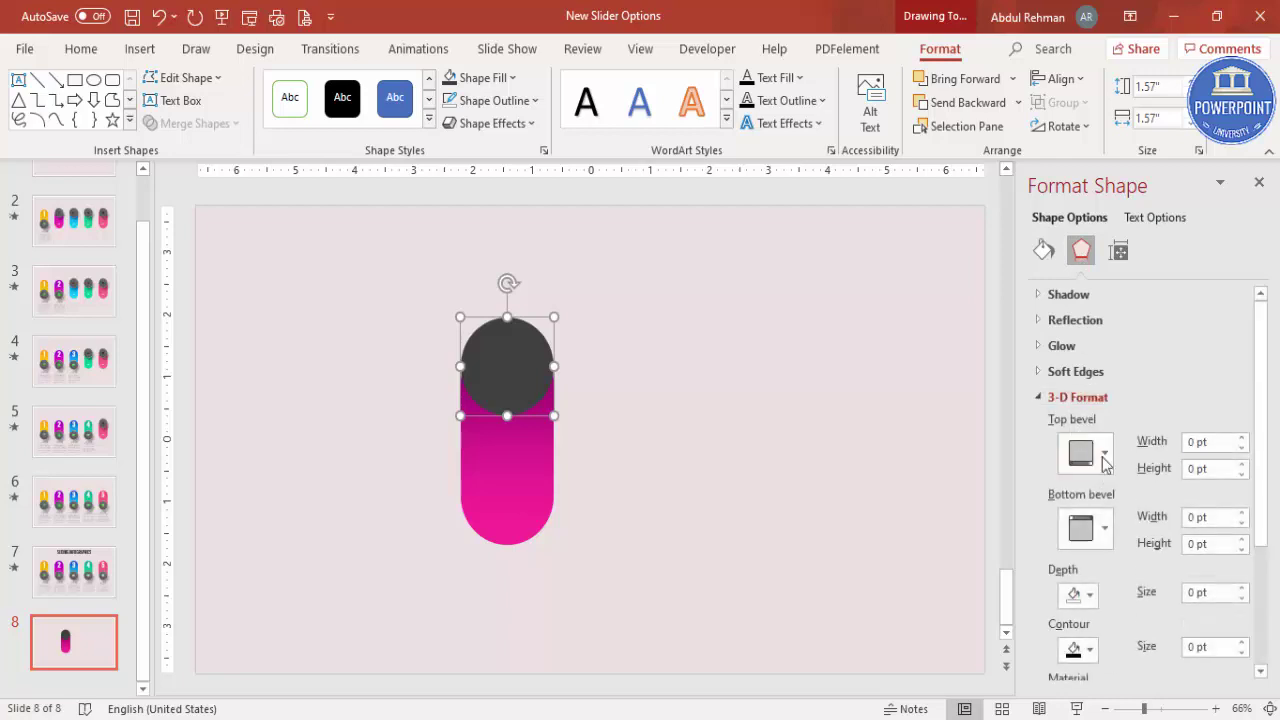
pyautogui.click(1104, 456)
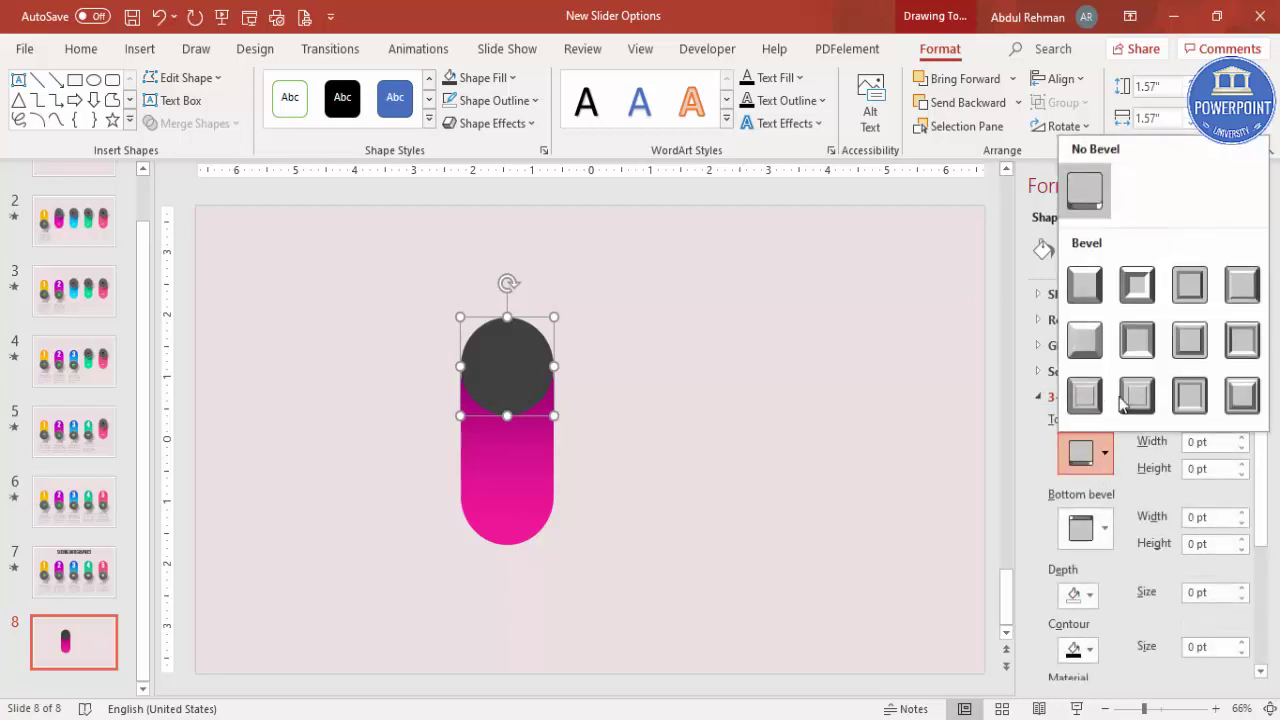
pyautogui.click(1137, 345)
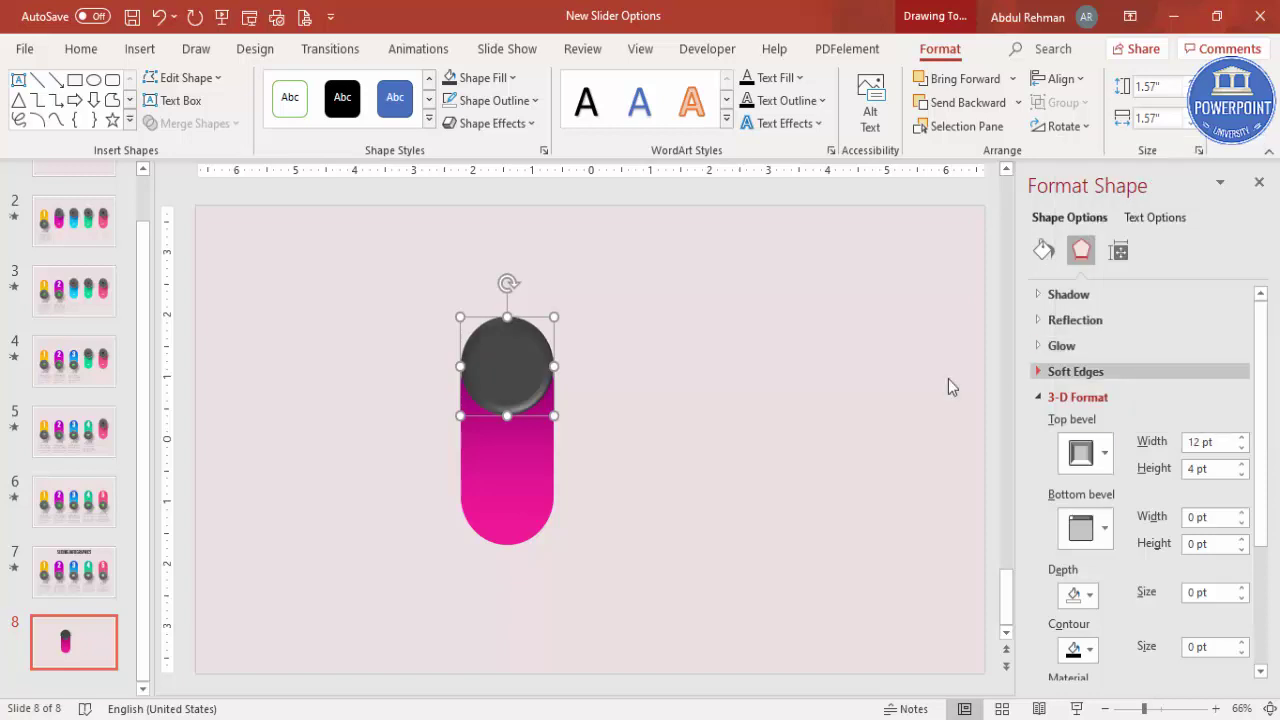
pyautogui.click(751, 405)
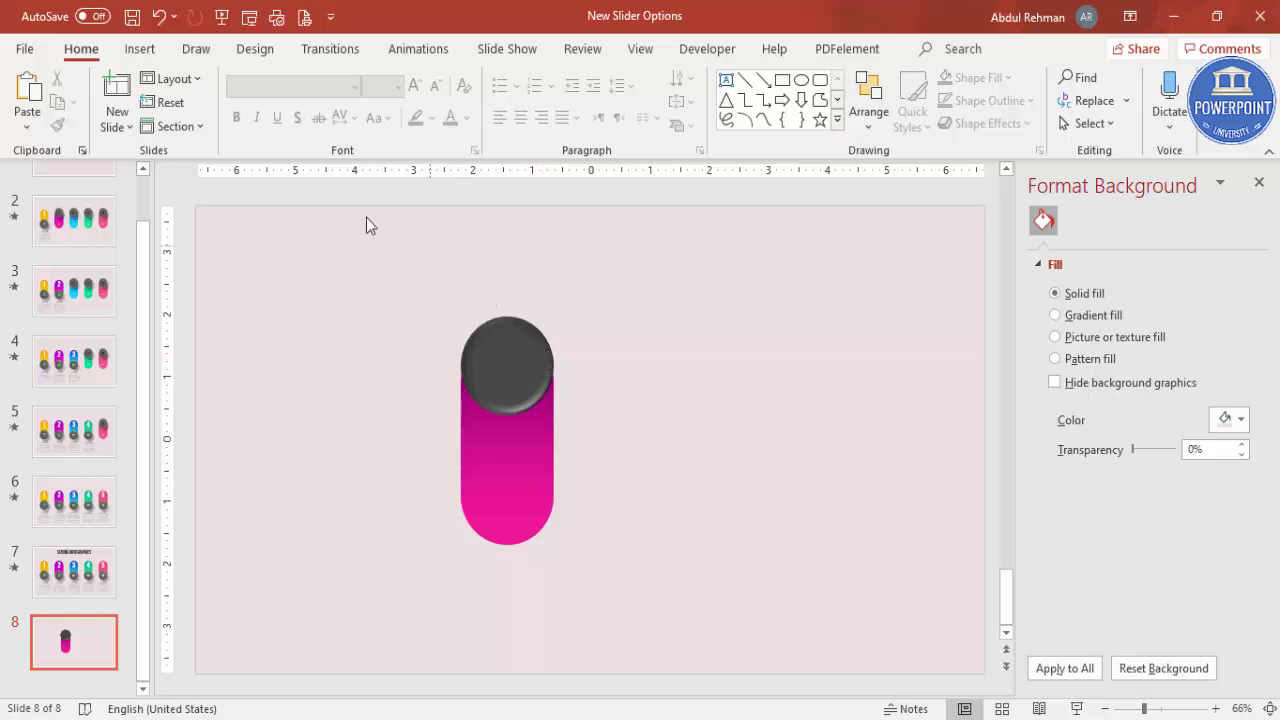
# Step: Insert the pie-chart icon and shrink it to 0.71" on the grey knob
pyautogui.click(140, 49)
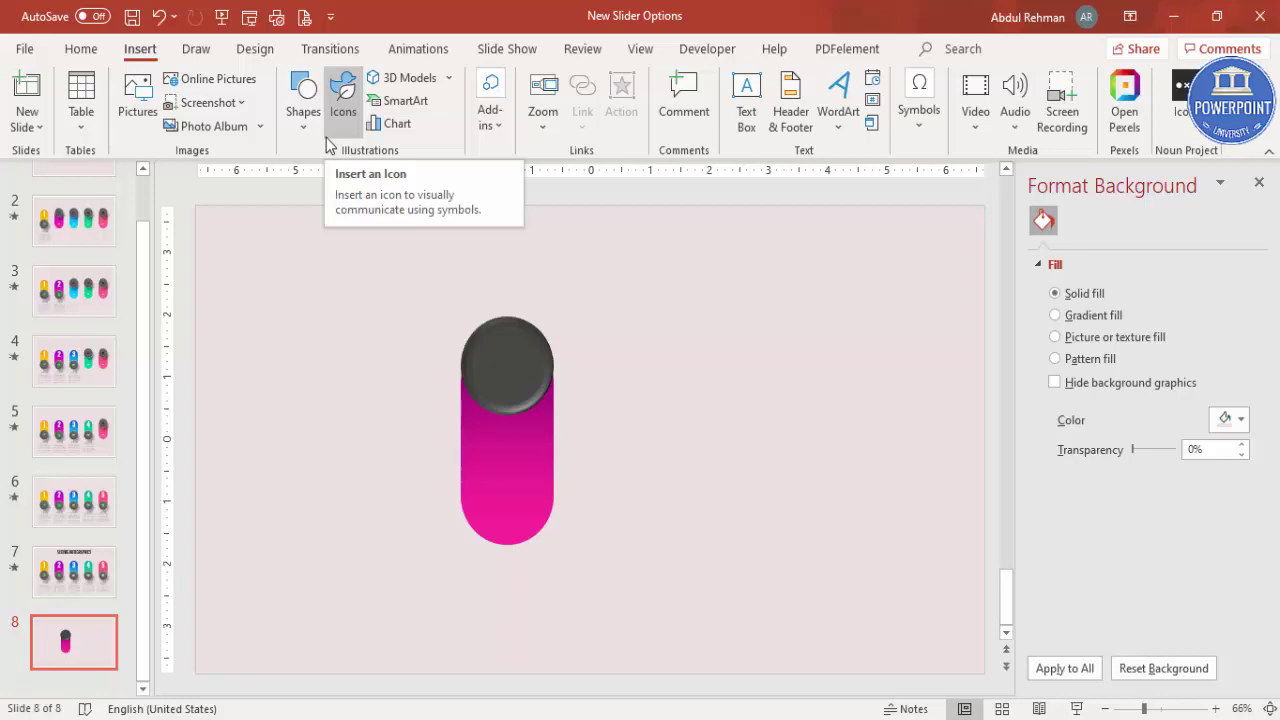
pyautogui.click(343, 100)
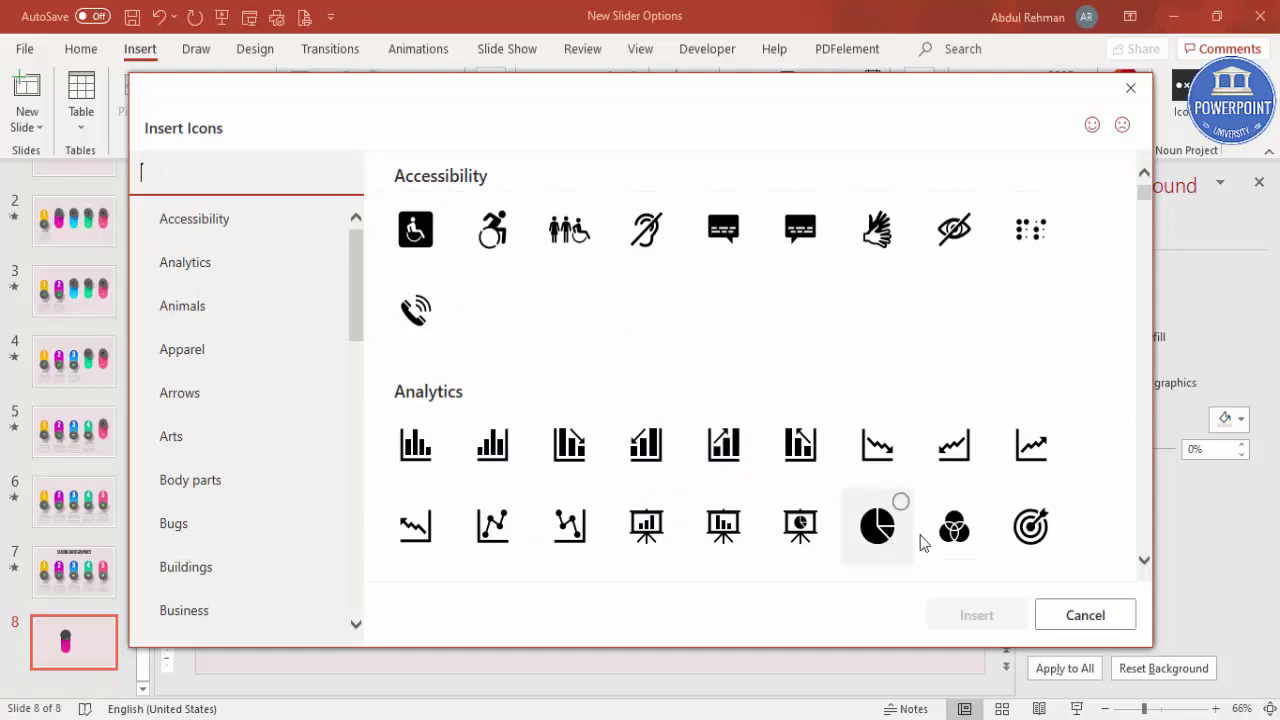
pyautogui.click(866, 536)
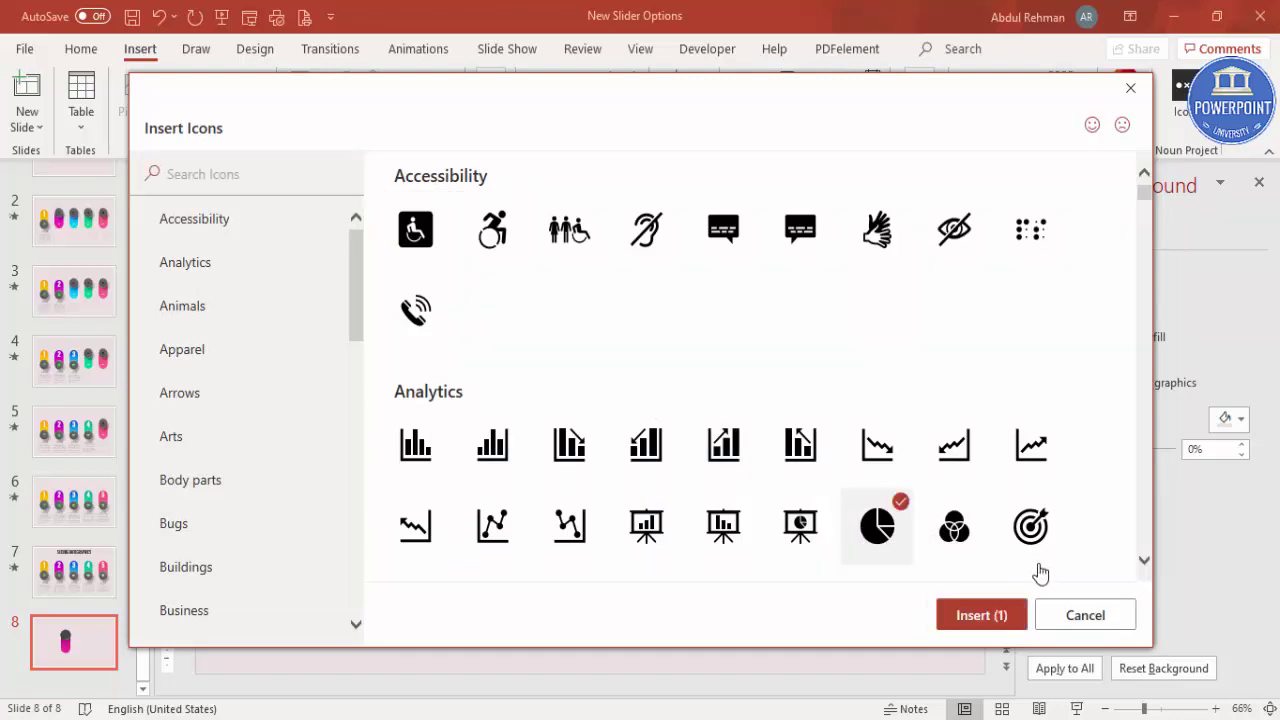
pyautogui.click(985, 617)
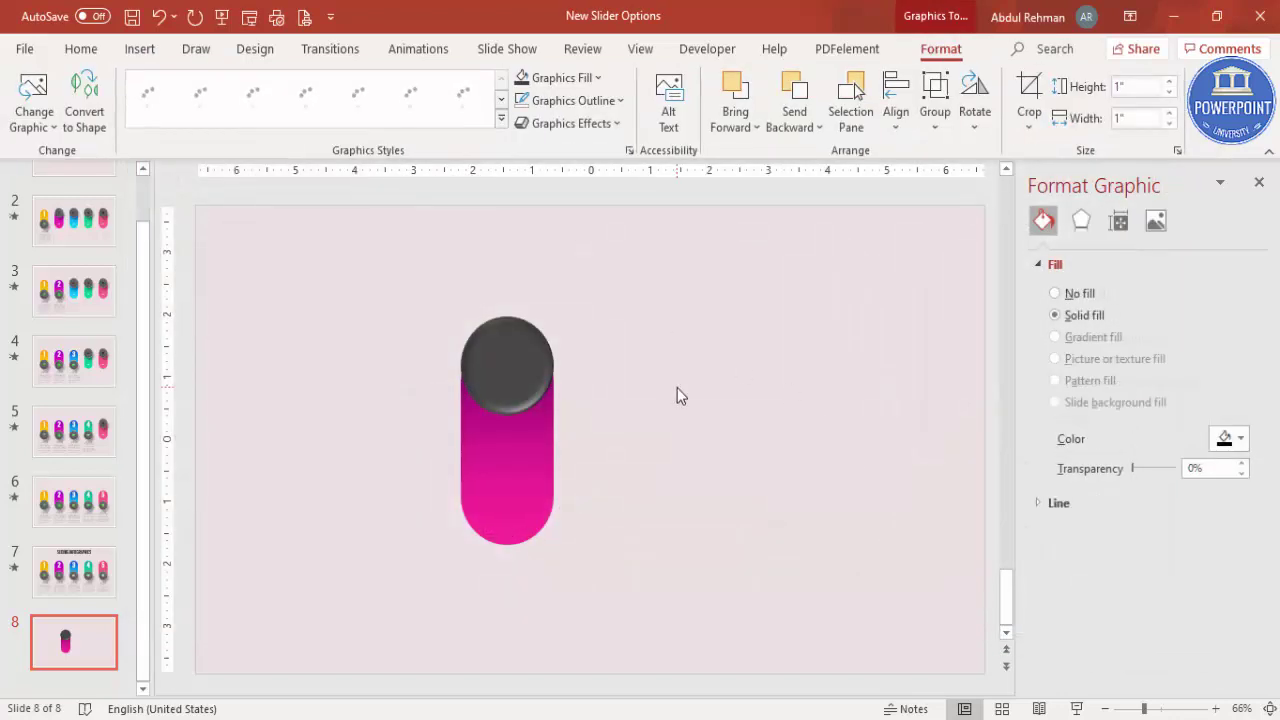
pyautogui.moveTo(561, 410); pyautogui.dragTo(507, 366)
pyautogui.click(632, 352)
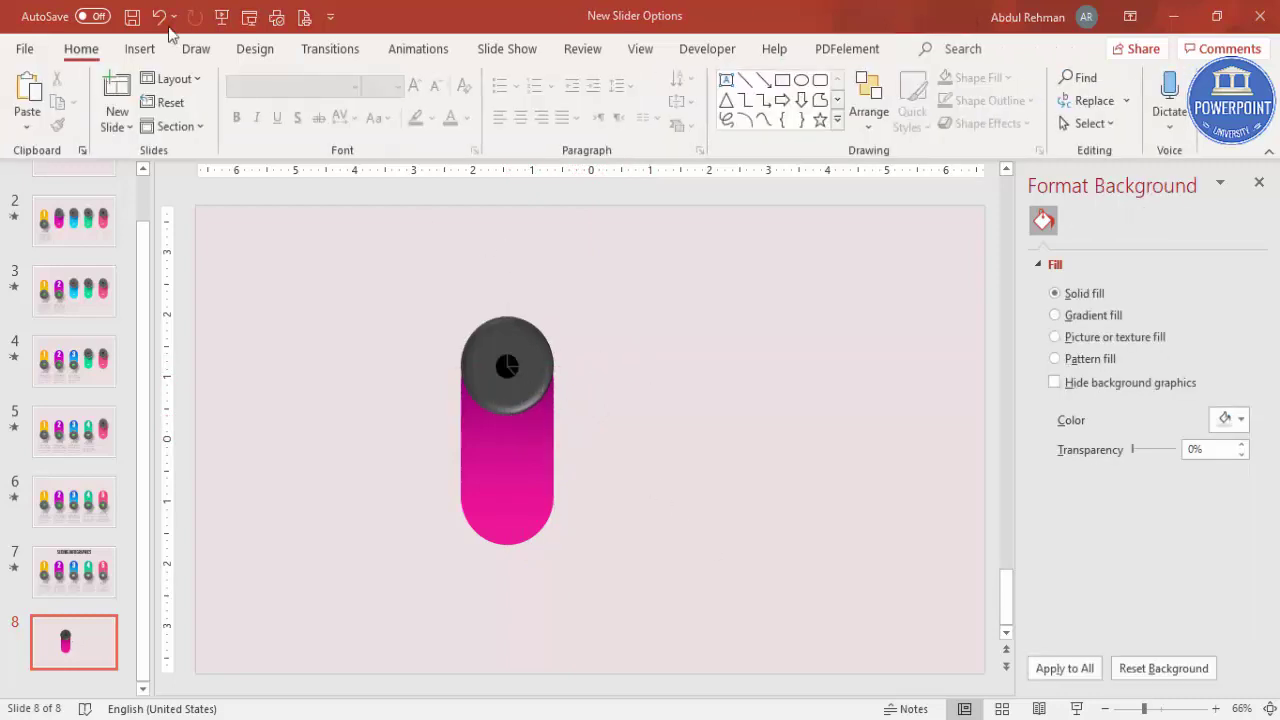
# Step: Draw a 1.7" circle to the right of the pill
pyautogui.click(136, 50)
pyautogui.click(303, 100)
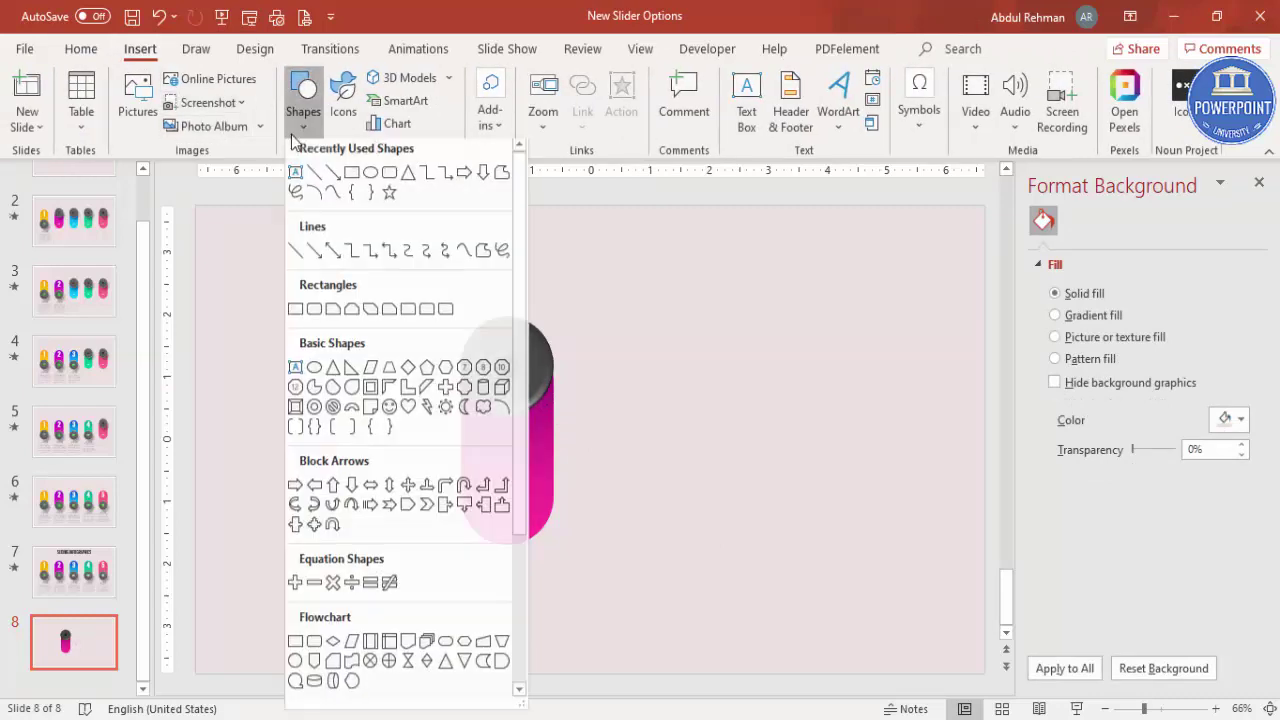
pyautogui.click(314, 372)
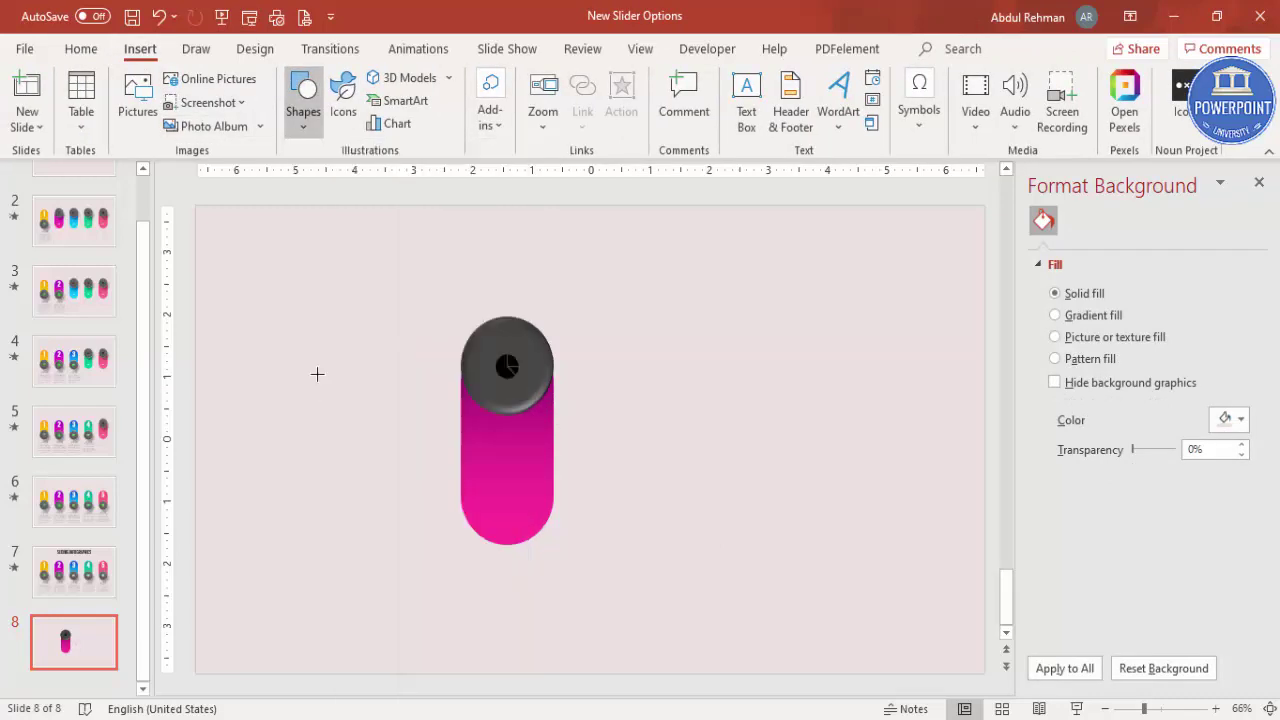
pyautogui.moveTo(650, 335); pyautogui.dragTo(751, 439)
# Step: Give the new circle a black fill with no outline
pyautogui.click(495, 100)
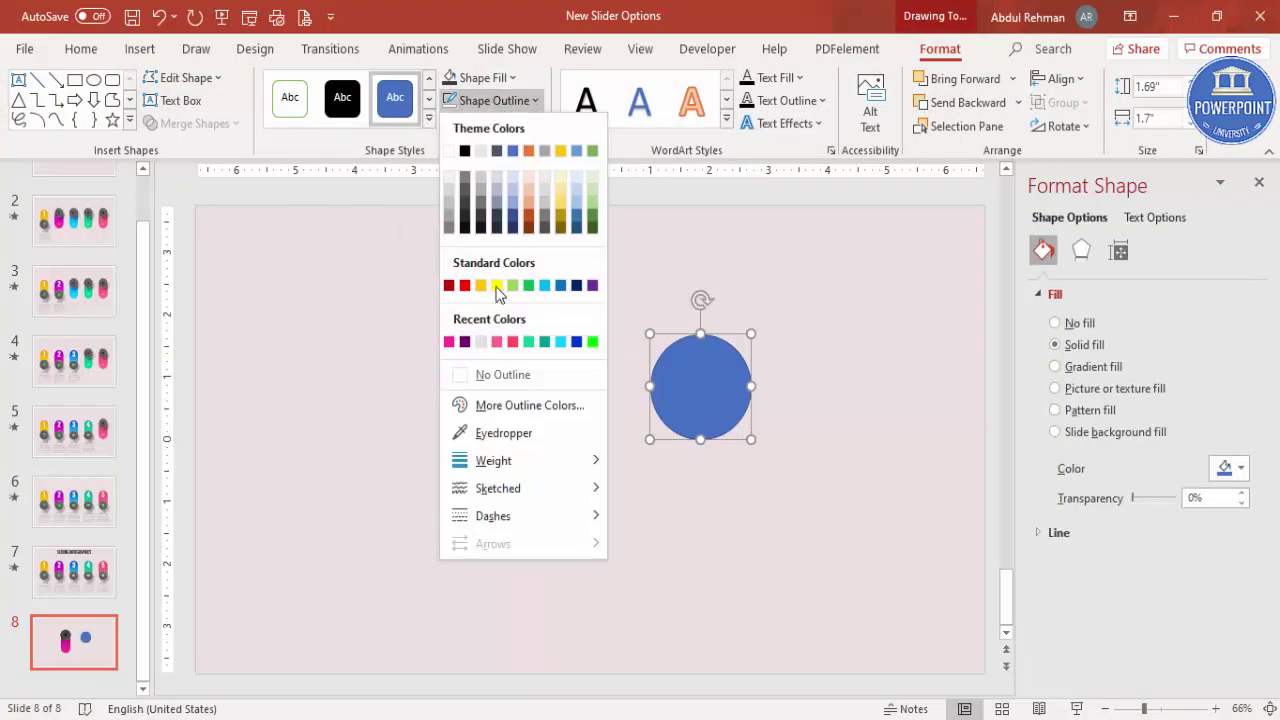
pyautogui.click(500, 375)
pyautogui.click(484, 78)
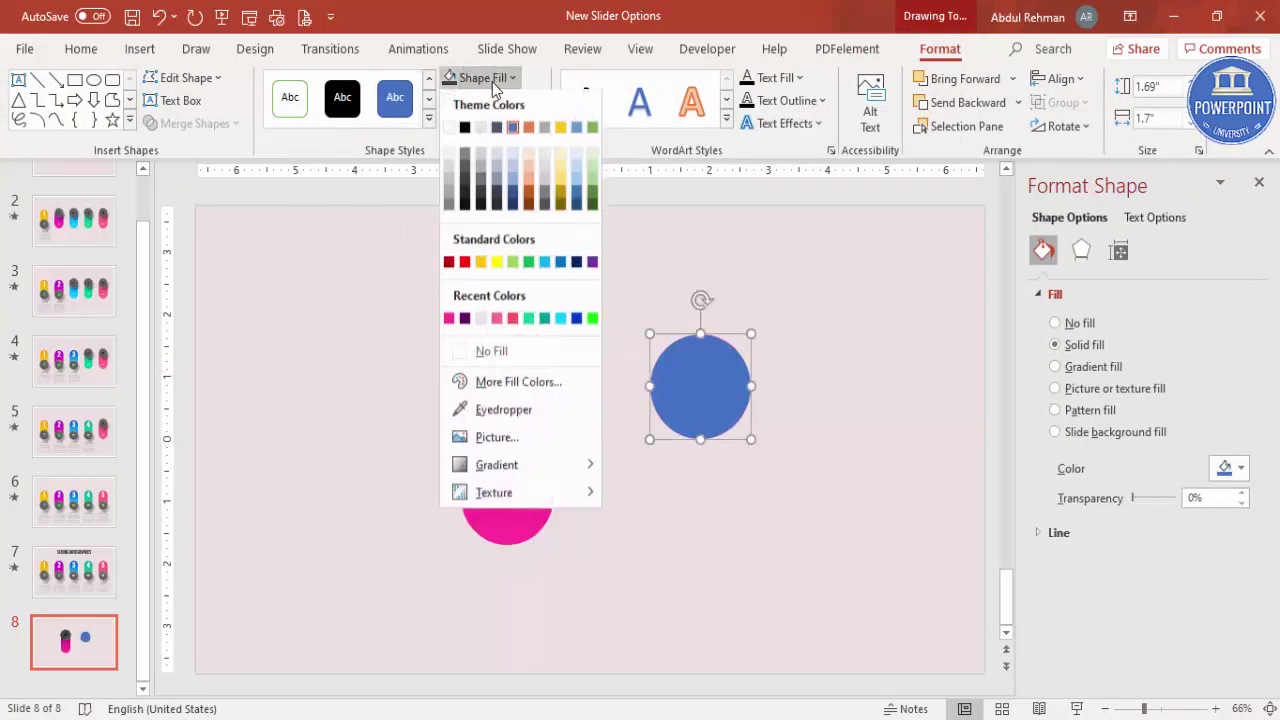
pyautogui.click(465, 128)
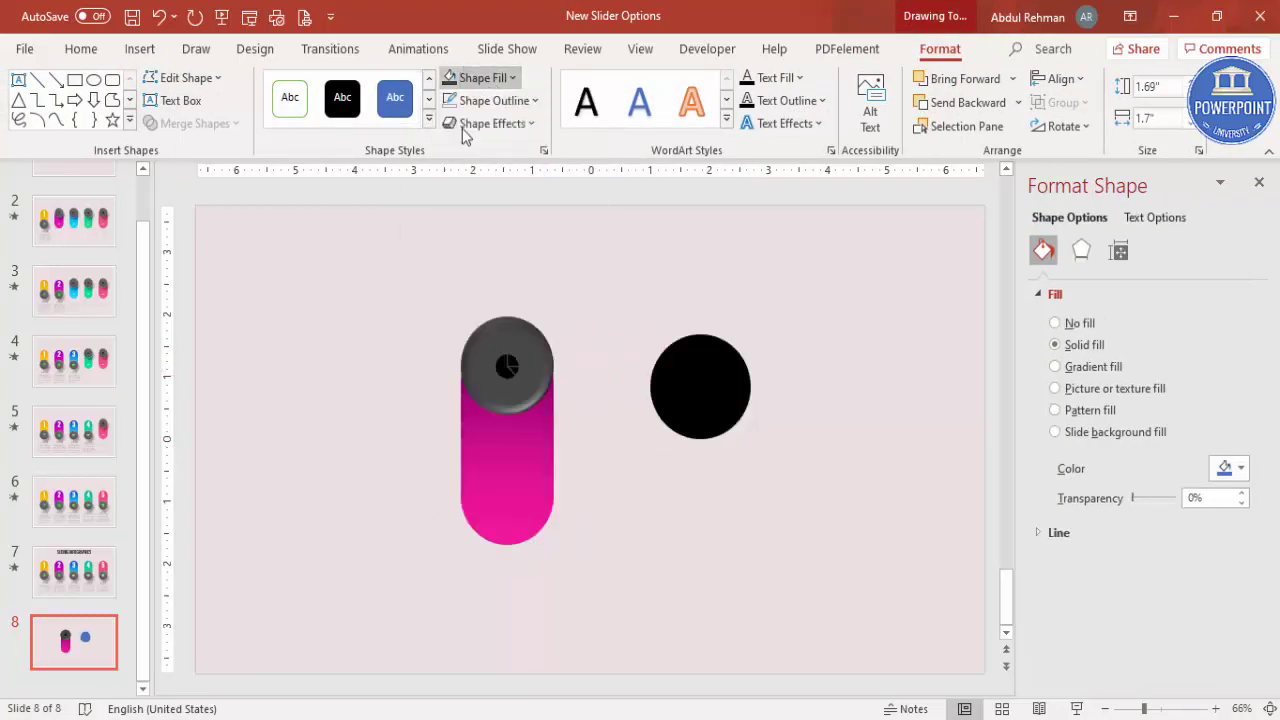
# Step: Add 30 pt soft edges, 38% fill transparency, and enlarge the circle to about 2.07"
pyautogui.click(1082, 251)
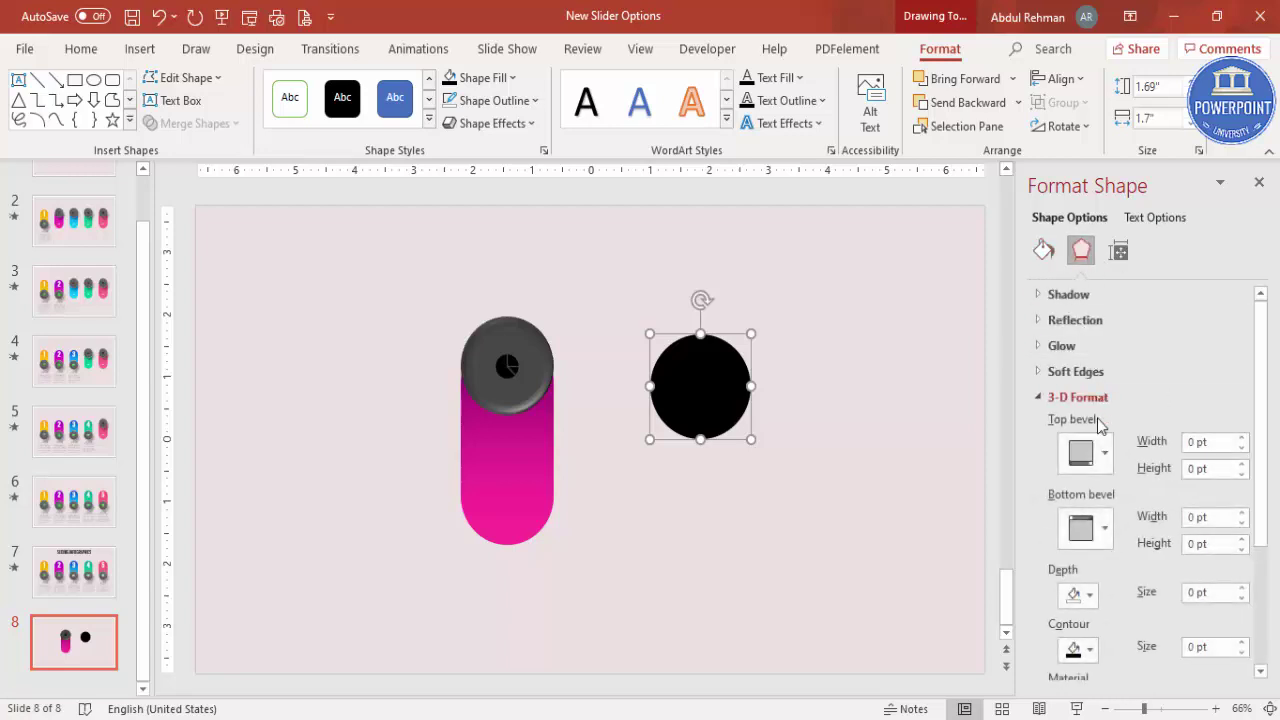
pyautogui.click(1075, 371)
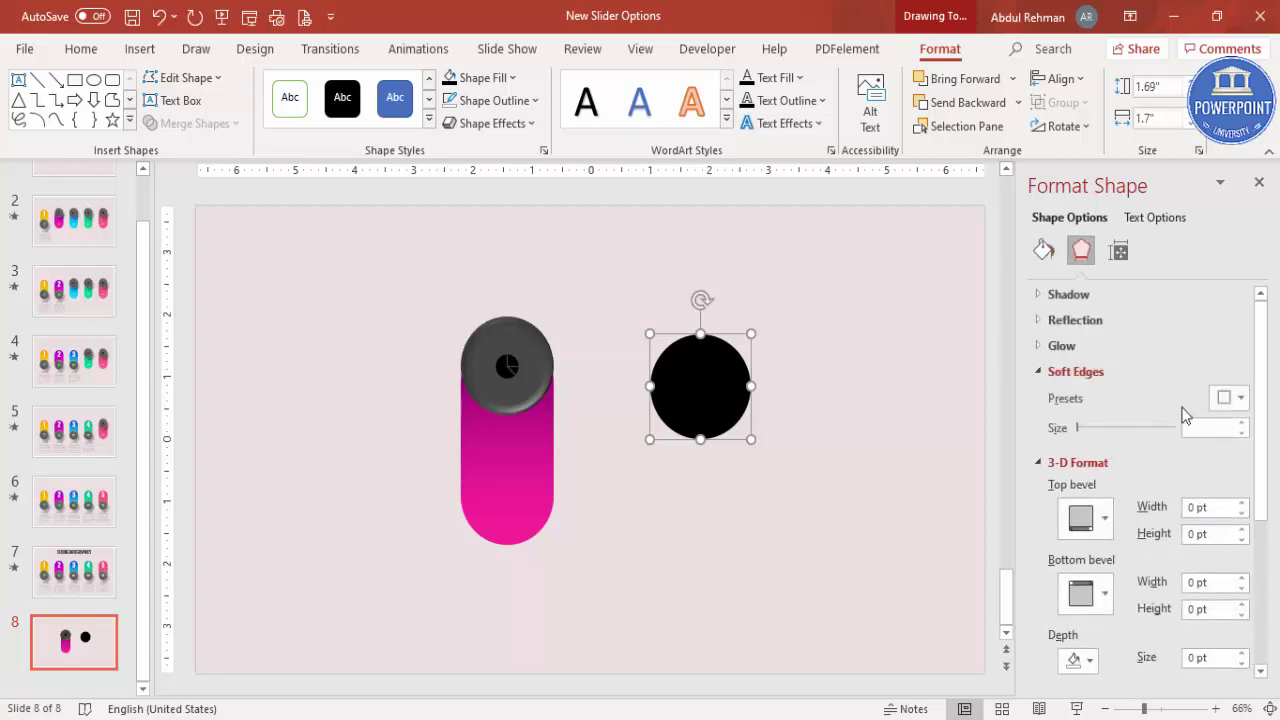
pyautogui.click(1243, 423)
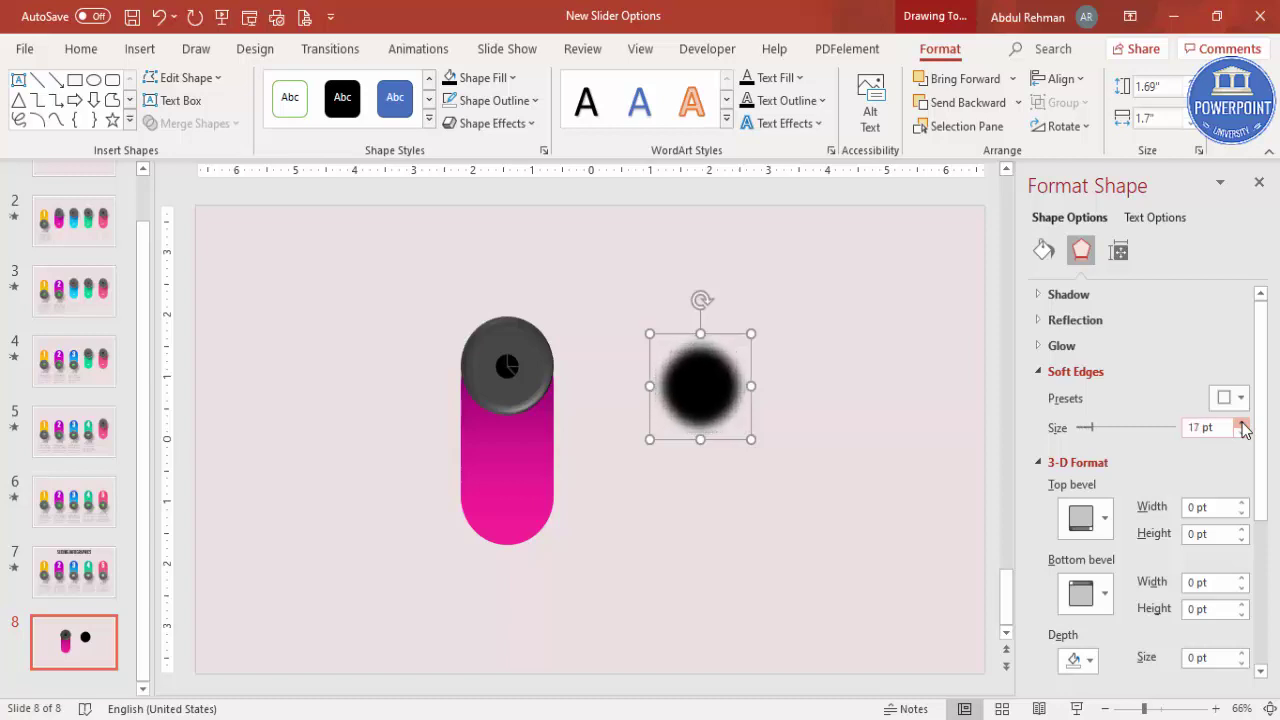
pyautogui.click(1243, 423)
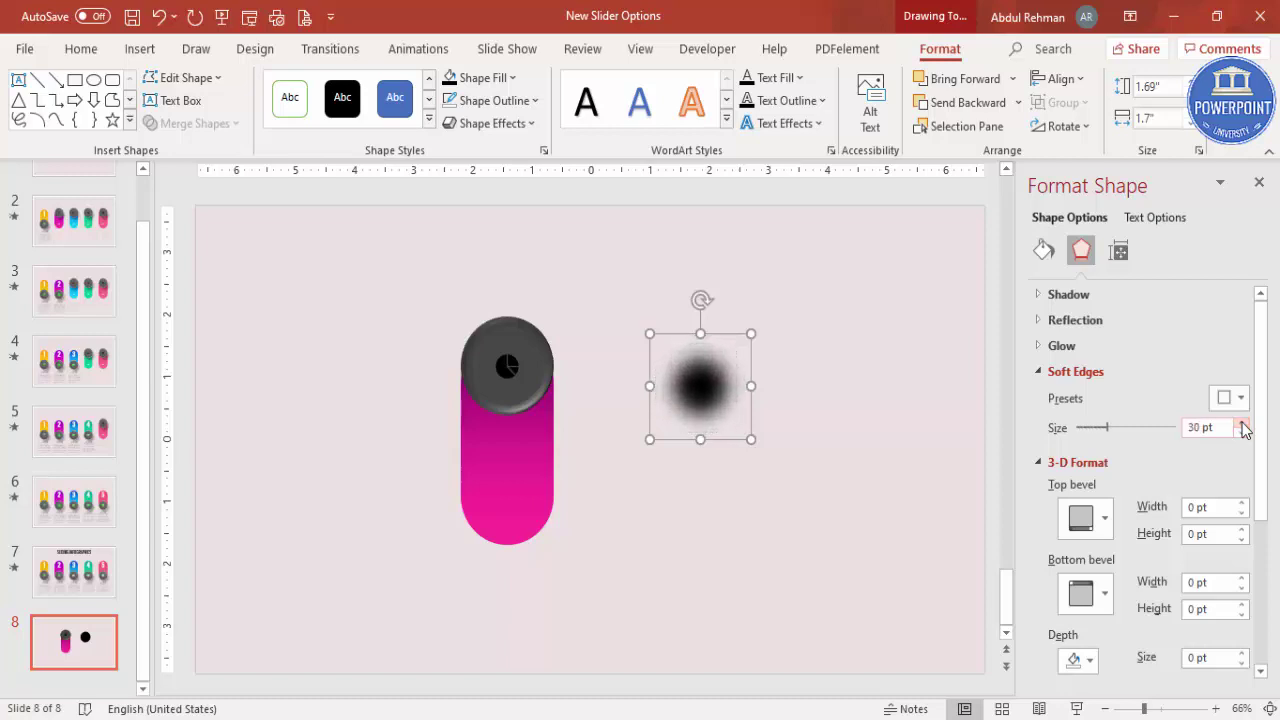
pyautogui.click(1044, 251)
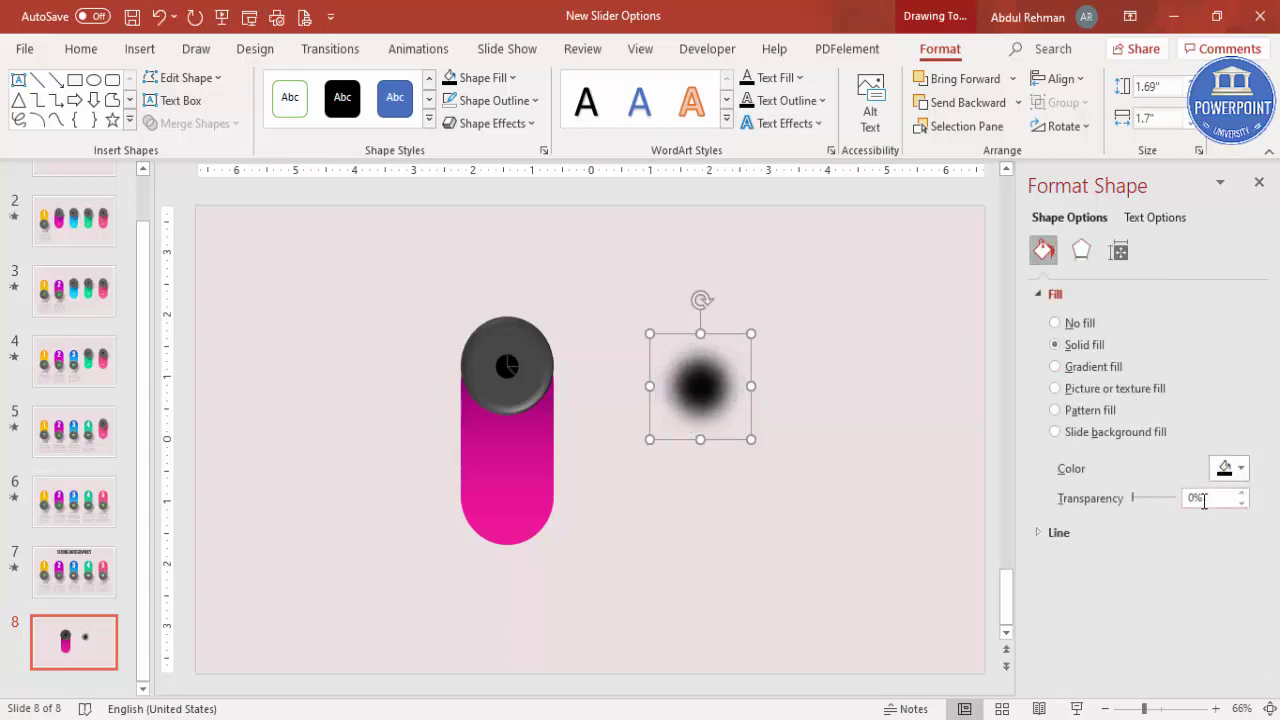
pyautogui.click(1241, 495)
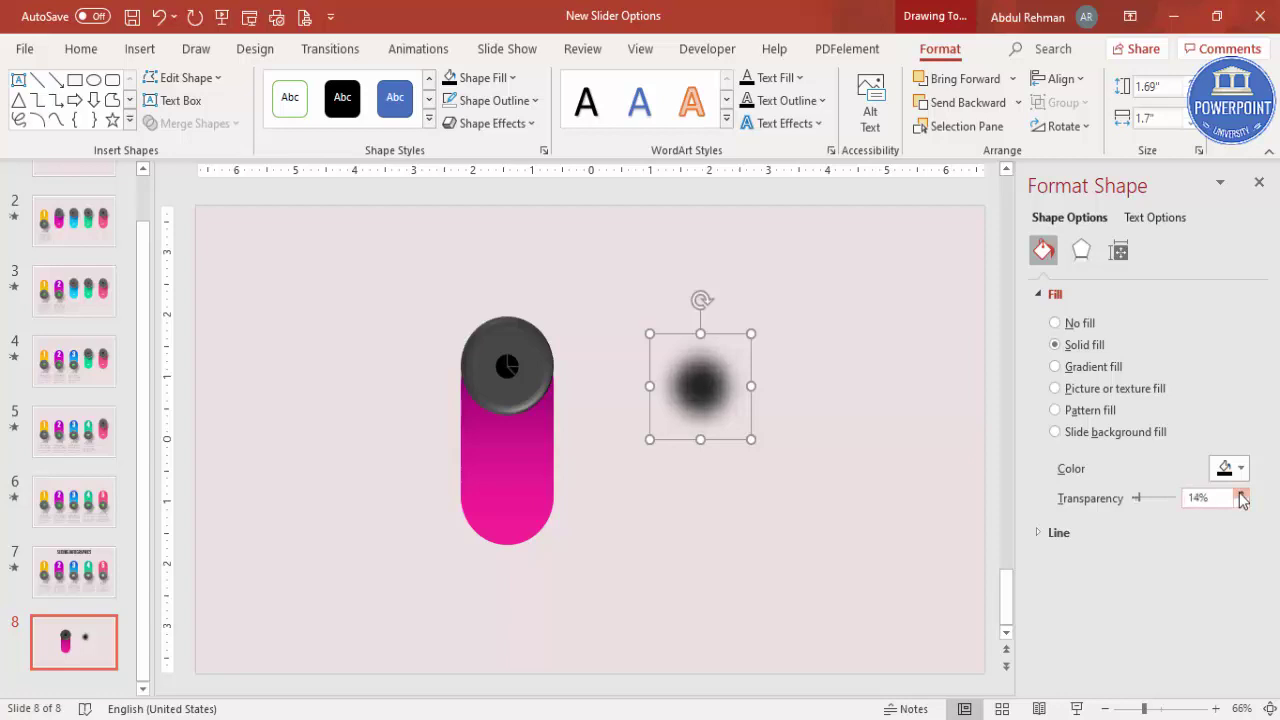
pyautogui.click(1241, 497)
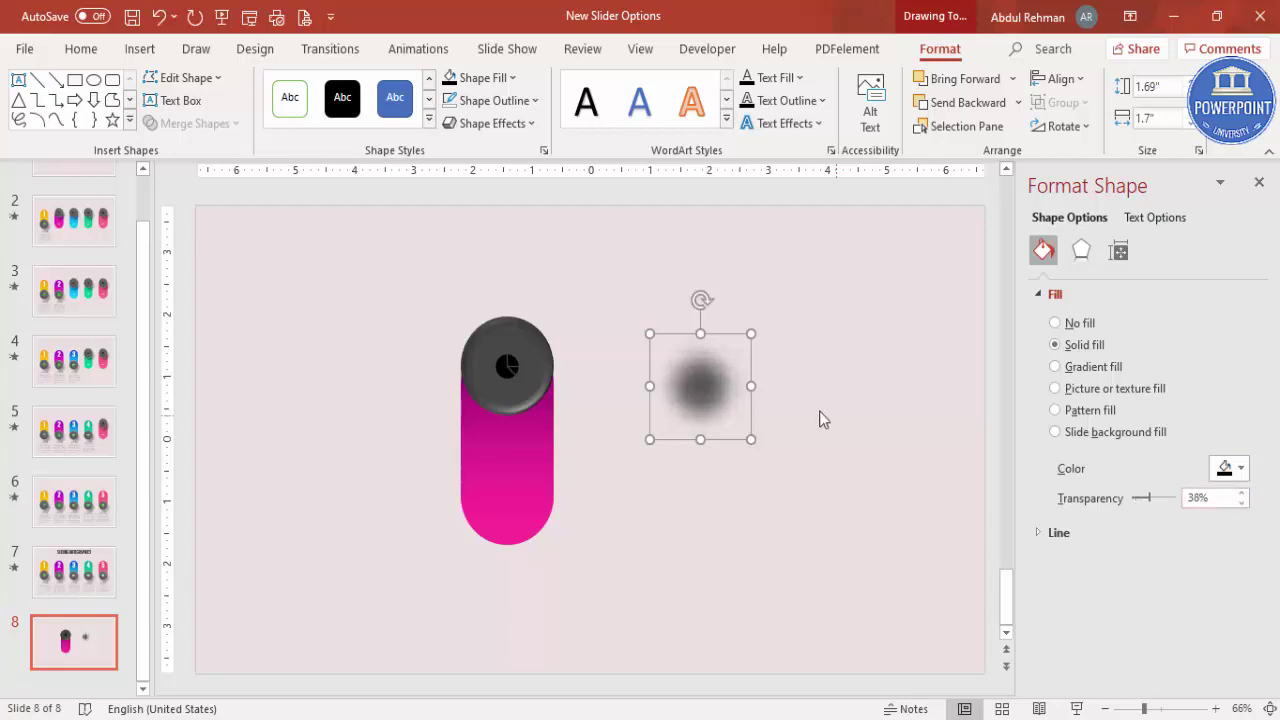
pyautogui.moveTo(749, 439); pyautogui.dragTo(771, 457)
# Step: Move the blurred shadow onto the grey knob and send it behind the knob
pyautogui.moveTo(709, 397); pyautogui.dragTo(513, 386)
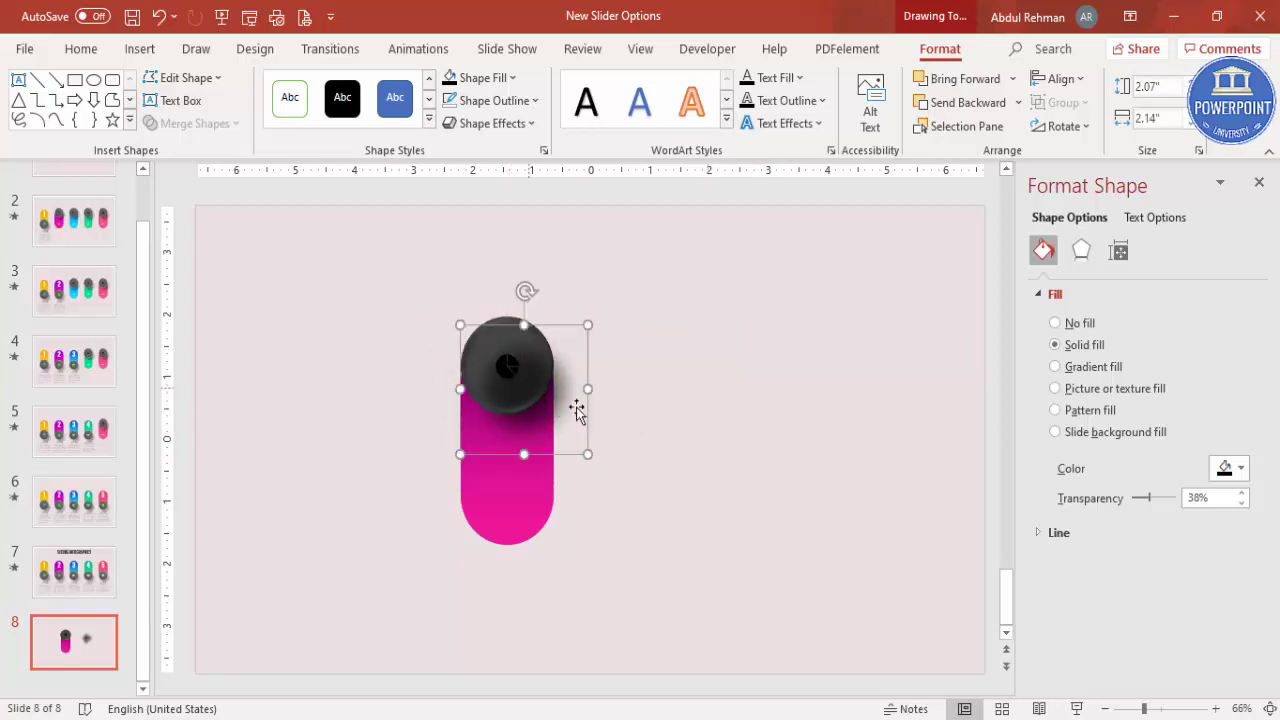
pyautogui.click(966, 103)
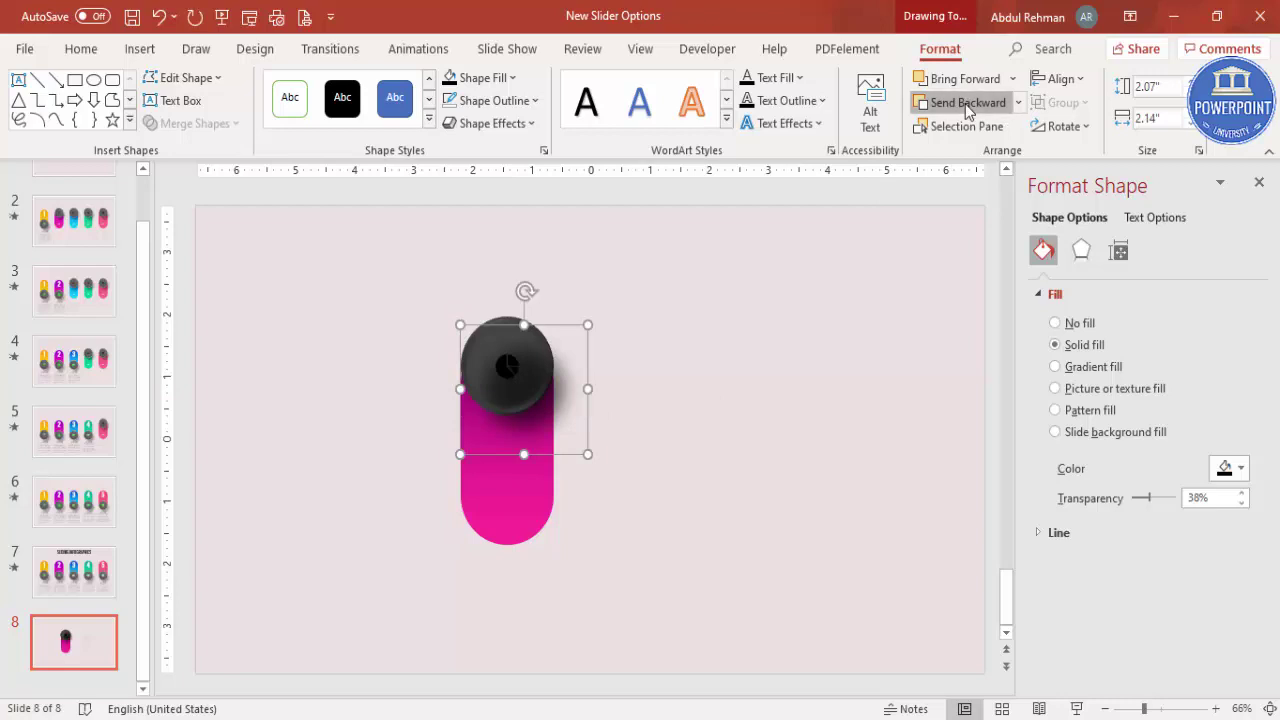
pyautogui.click(966, 103)
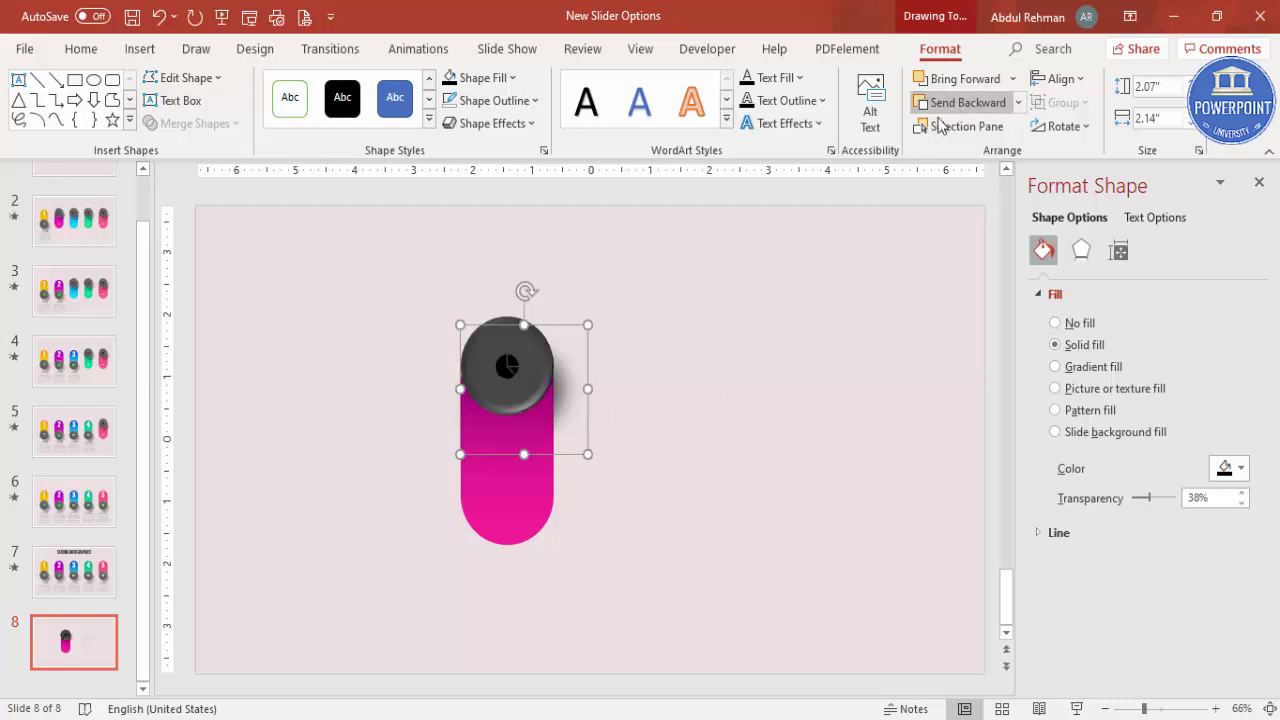
pyautogui.click(688, 364)
# Step: Group the grey knob, pie-chart icon and shadow together
pyautogui.moveTo(408, 296); pyautogui.dragTo(676, 472)
pyautogui.press('Escape')
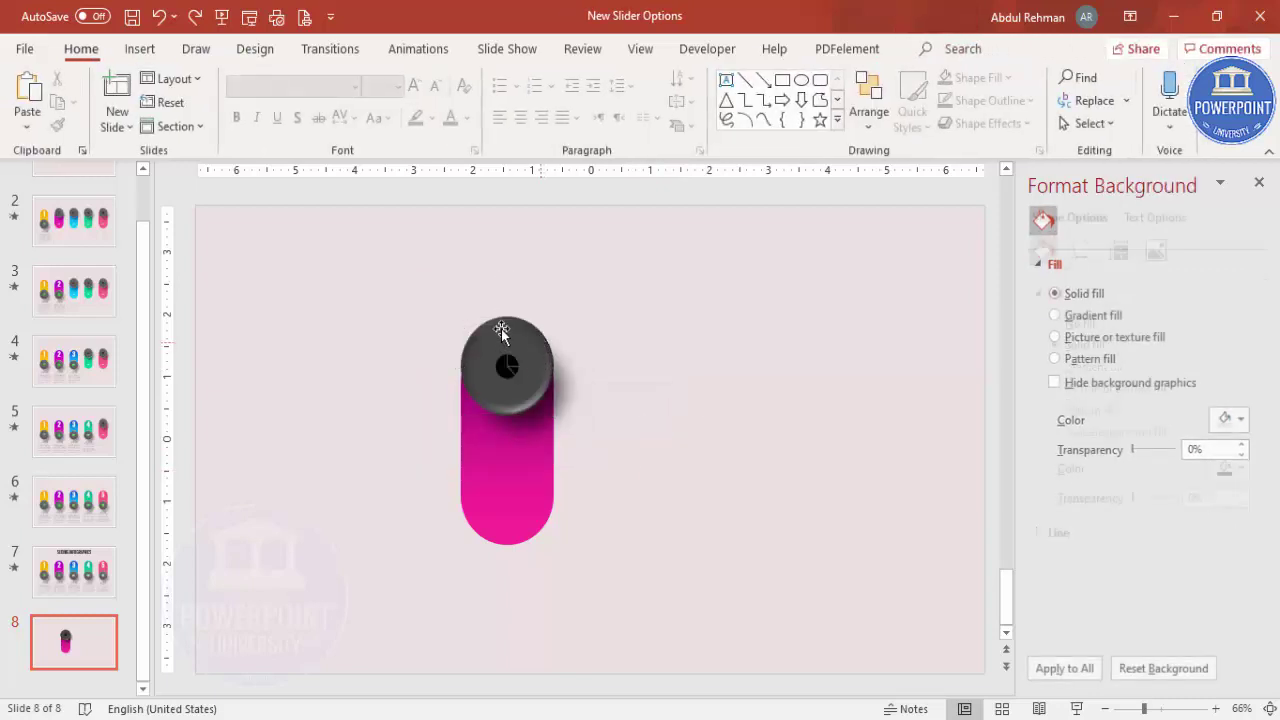
pyautogui.click(505, 345)
pyautogui.keyDown('shift'); pyautogui.click(507, 367); pyautogui.keyUp('shift')
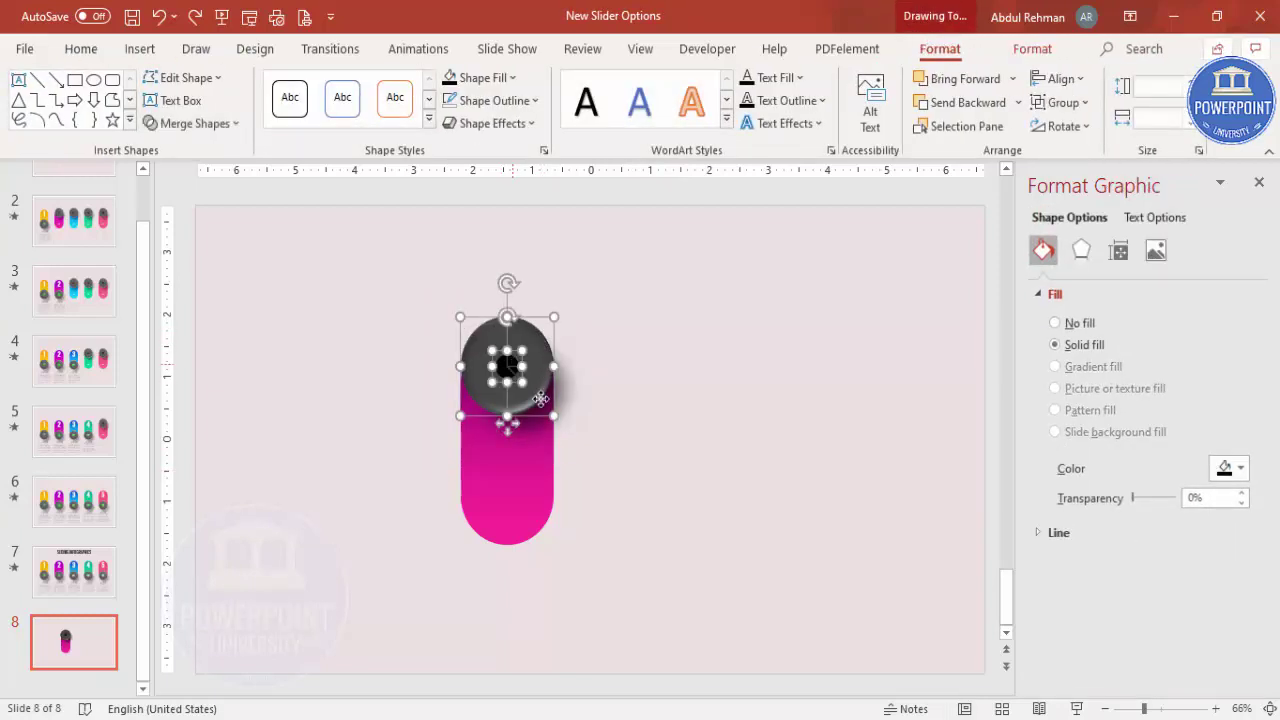
pyautogui.keyDown('shift'); pyautogui.click(546, 406); pyautogui.keyUp('shift')
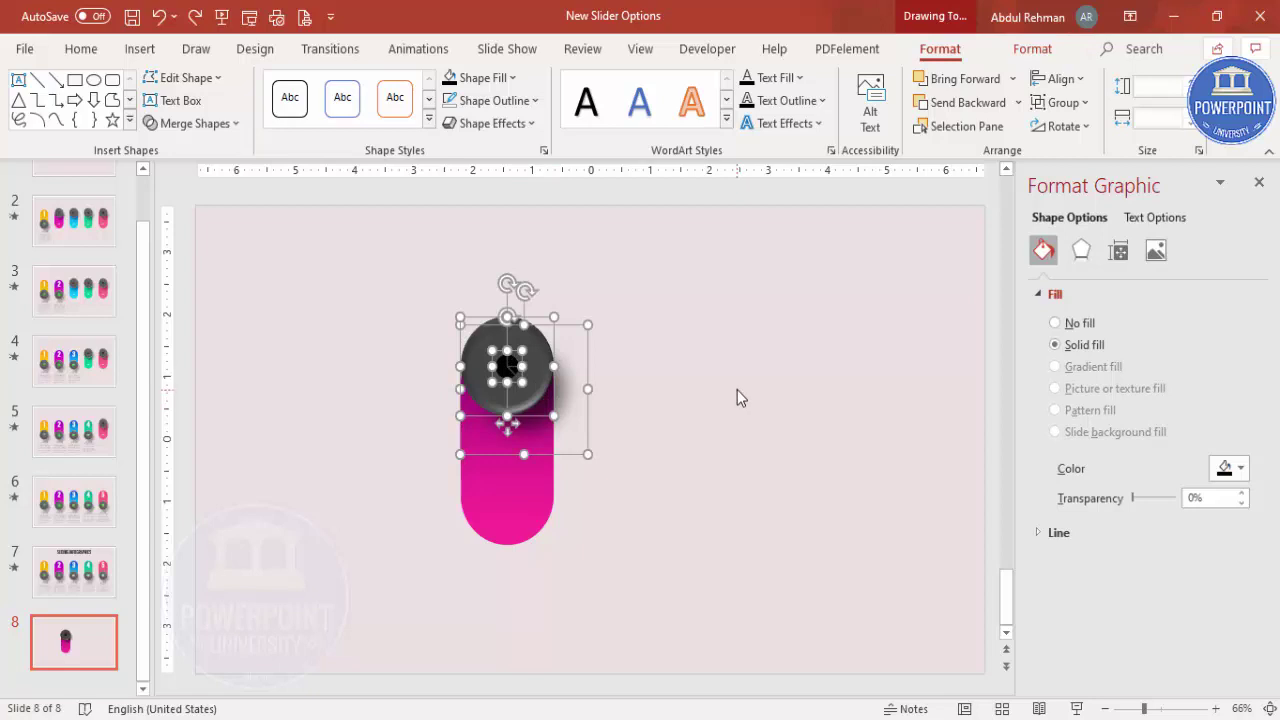
pyautogui.hotkey('ctrl', 'g')
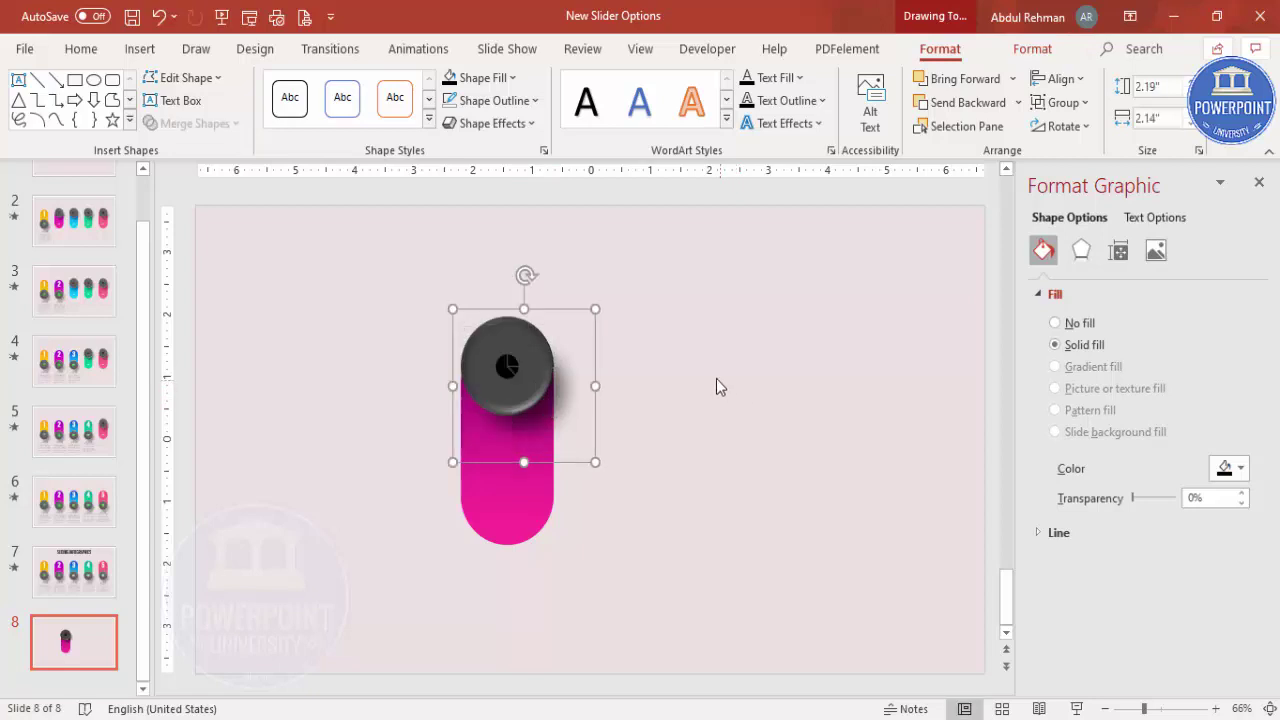
pyautogui.click(699, 382)
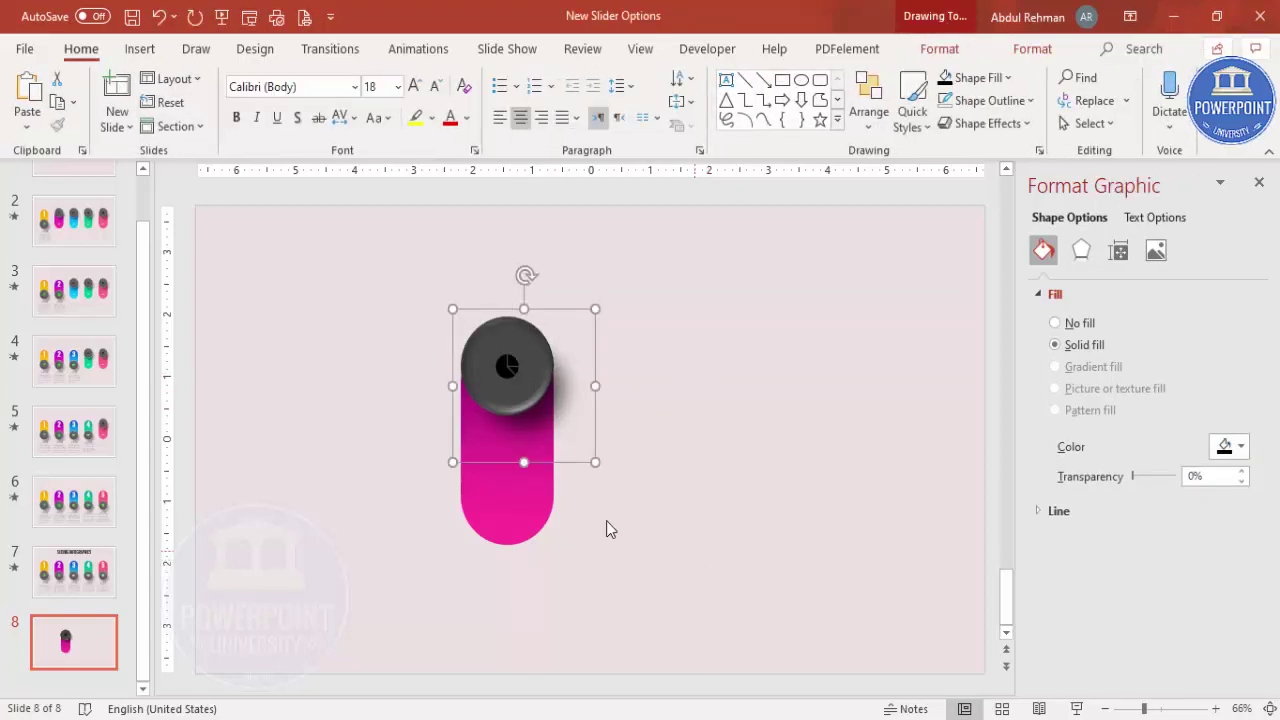
pyautogui.click(619, 513)
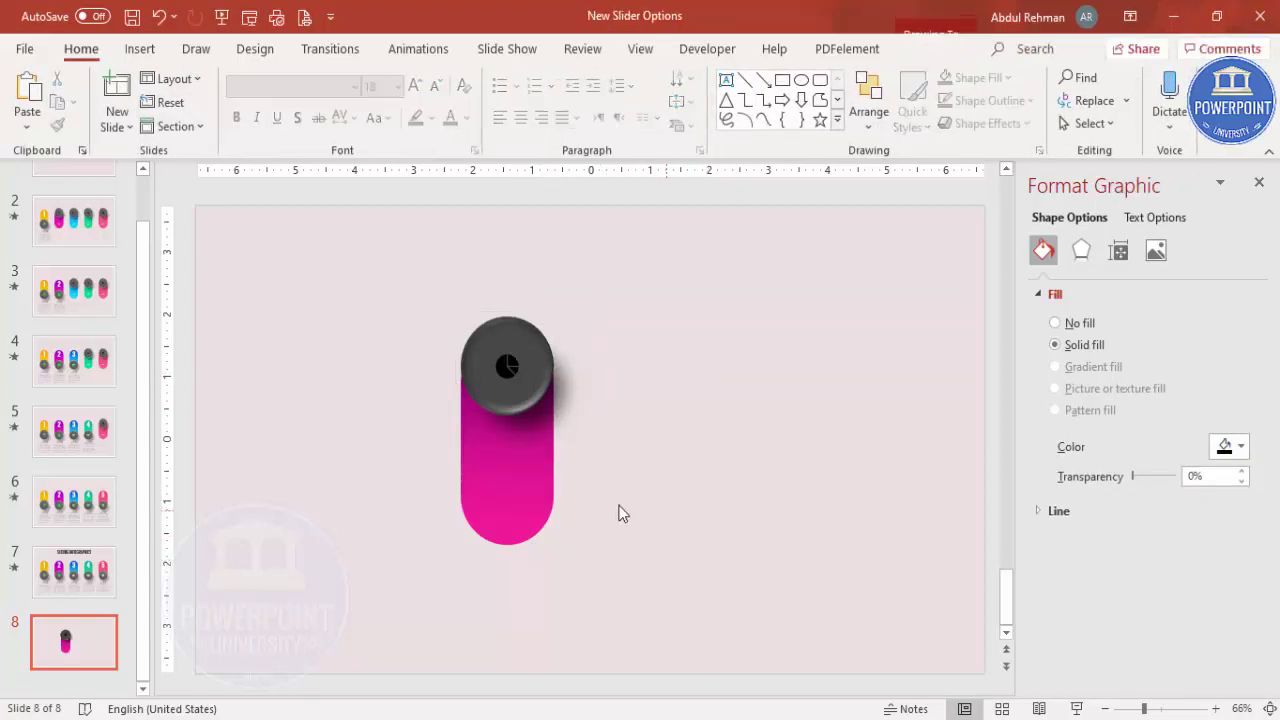
# Step: Add a text box reading ON on the pink pill
pyautogui.click(139, 48)
pyautogui.click(742, 106)
pyautogui.moveTo(477, 488); pyautogui.dragTo(561, 518)
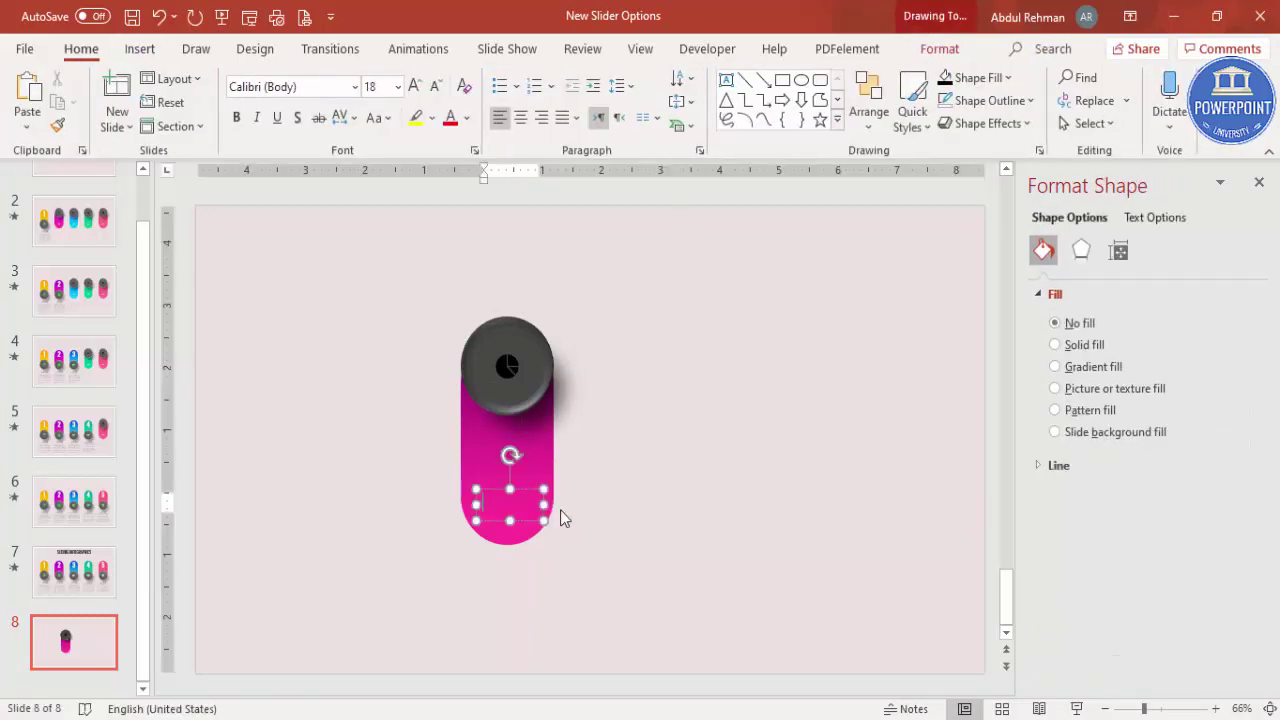
pyautogui.write('ON')
pyautogui.press('Escape')
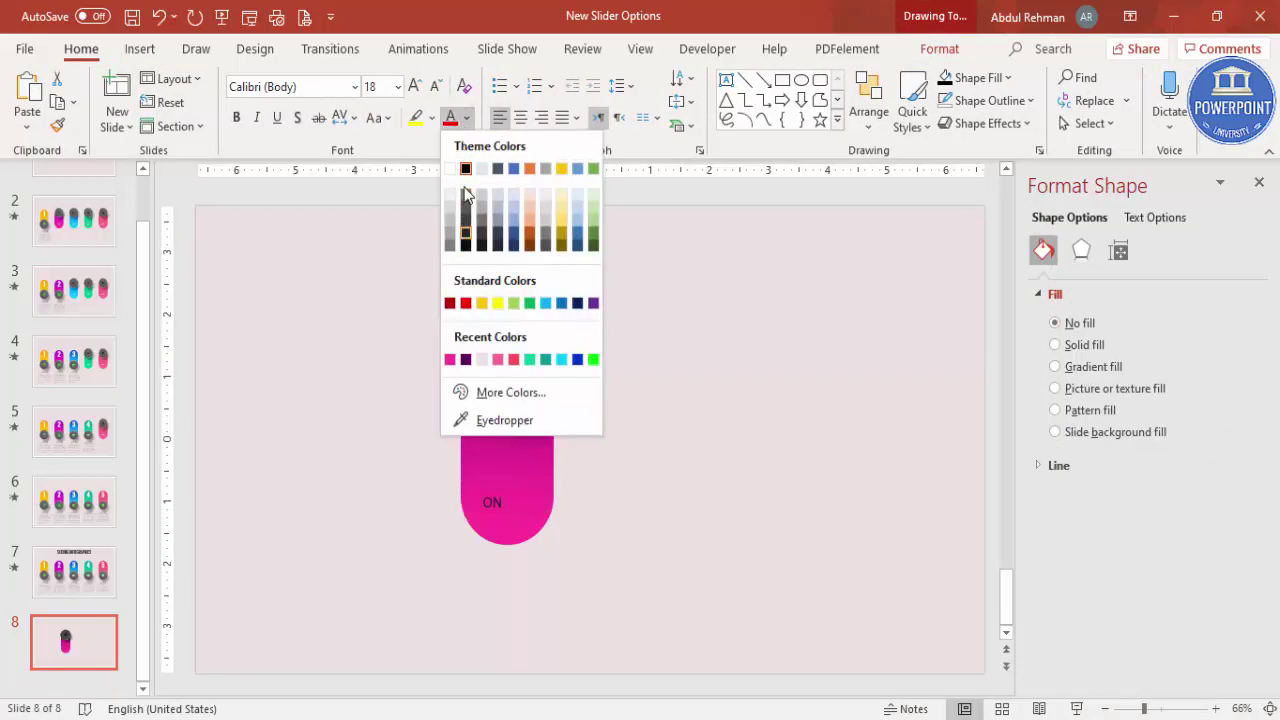
# Step: Format ON as white Oswald 20 pt and move it lower in the pill
pyautogui.click(450, 168)
pyautogui.click(310, 87)
pyautogui.write('Oswald')
pyautogui.press('Return')
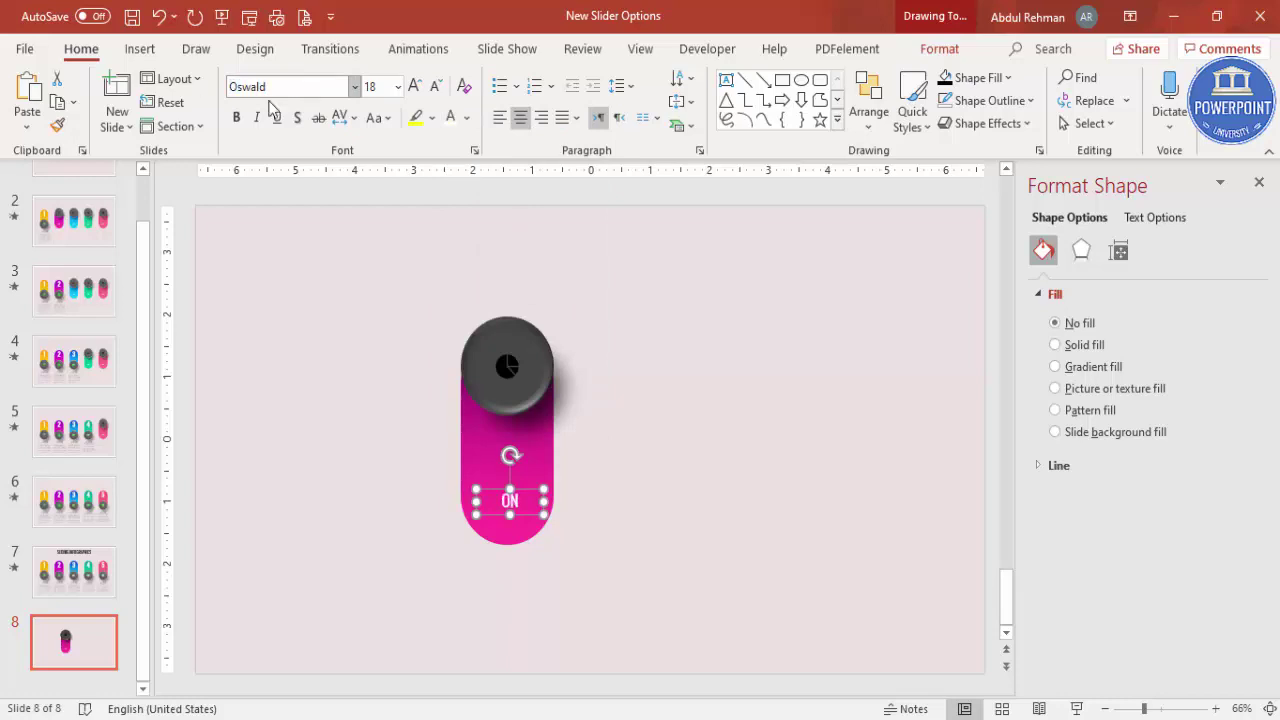
pyautogui.click(414, 86)
pyautogui.moveTo(531, 490); pyautogui.dragTo(527, 496)
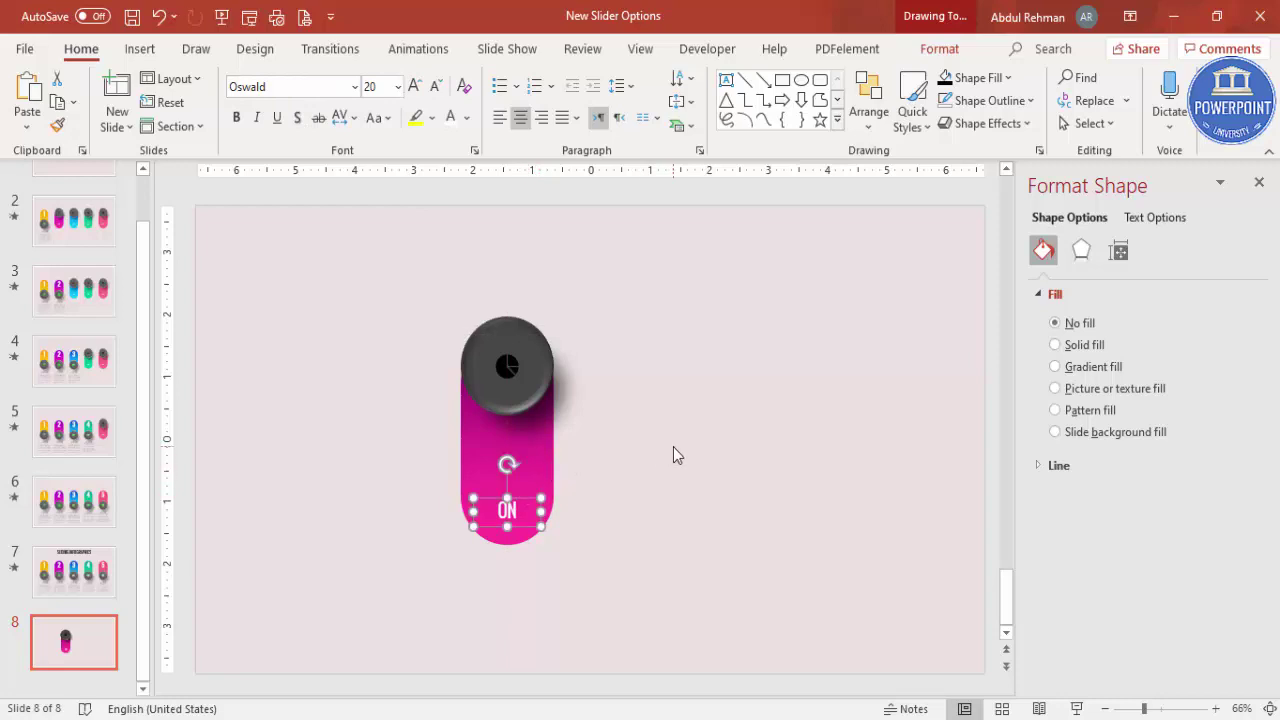
pyautogui.click(673, 447)
pyautogui.click(549, 345)
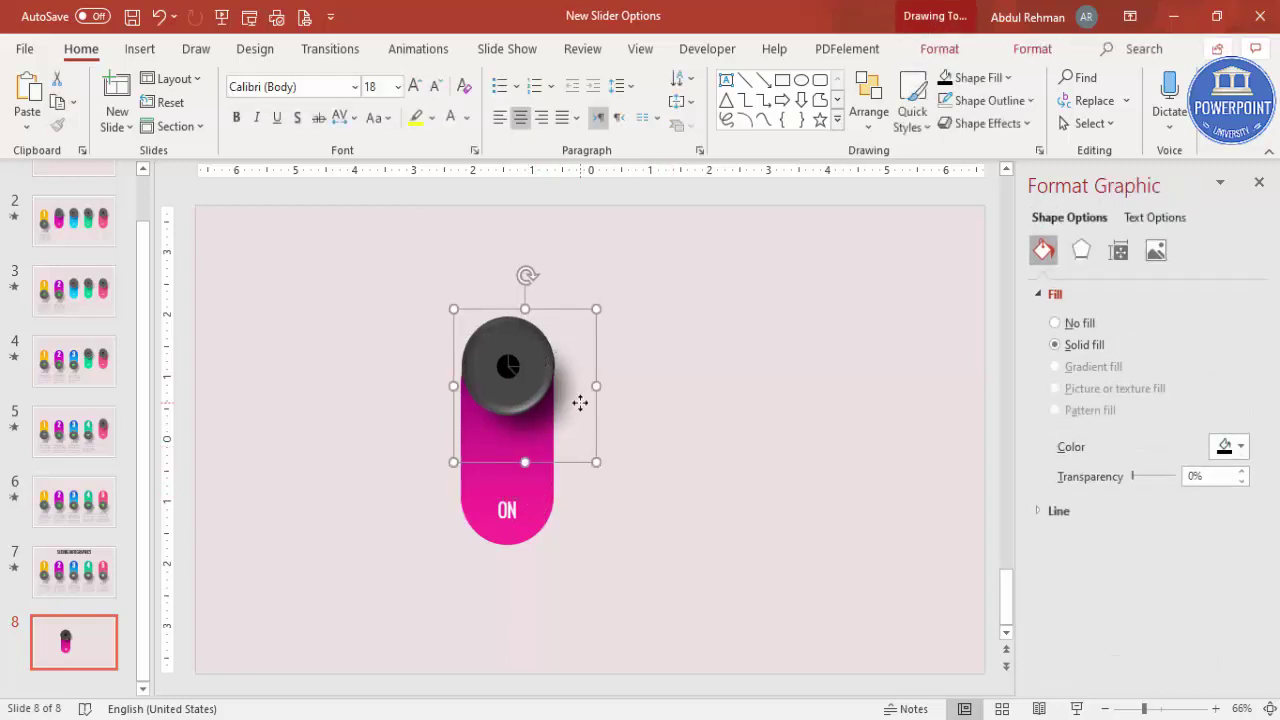
# Step: Move the knob aside and copy the ON label to the pill's top
pyautogui.press('Right')
pyautogui.press('Right')
pyautogui.press('Right')
pyautogui.press('Right')
pyautogui.press('Right')
pyautogui.press('Right')
pyautogui.press('Right')
pyautogui.press('Right')
pyautogui.press('Right')
pyautogui.press('Right')
pyautogui.press('Right')
pyautogui.press('Right')
pyautogui.press('Right')
pyautogui.press('Right')
pyautogui.press('Right')
pyautogui.press('Right')
pyautogui.press('Right')
pyautogui.press('Right')
pyautogui.press('Right')
pyautogui.press('Right')
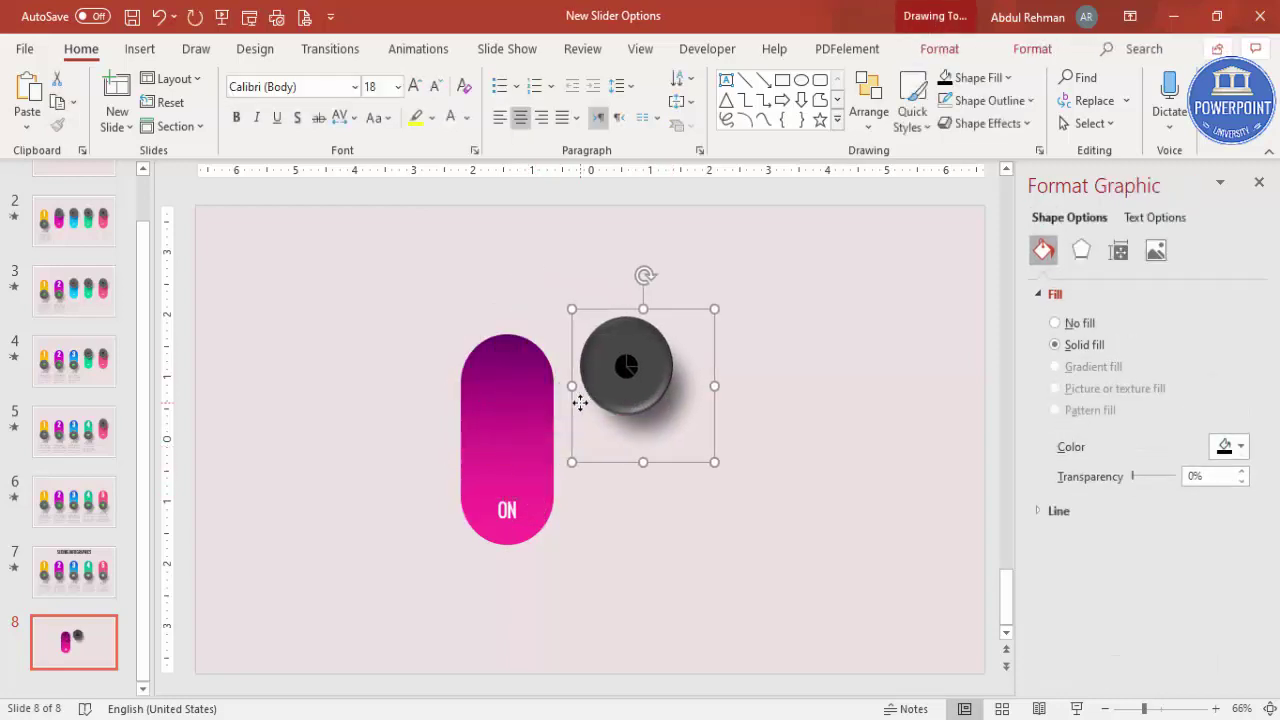
pyautogui.click(521, 502)
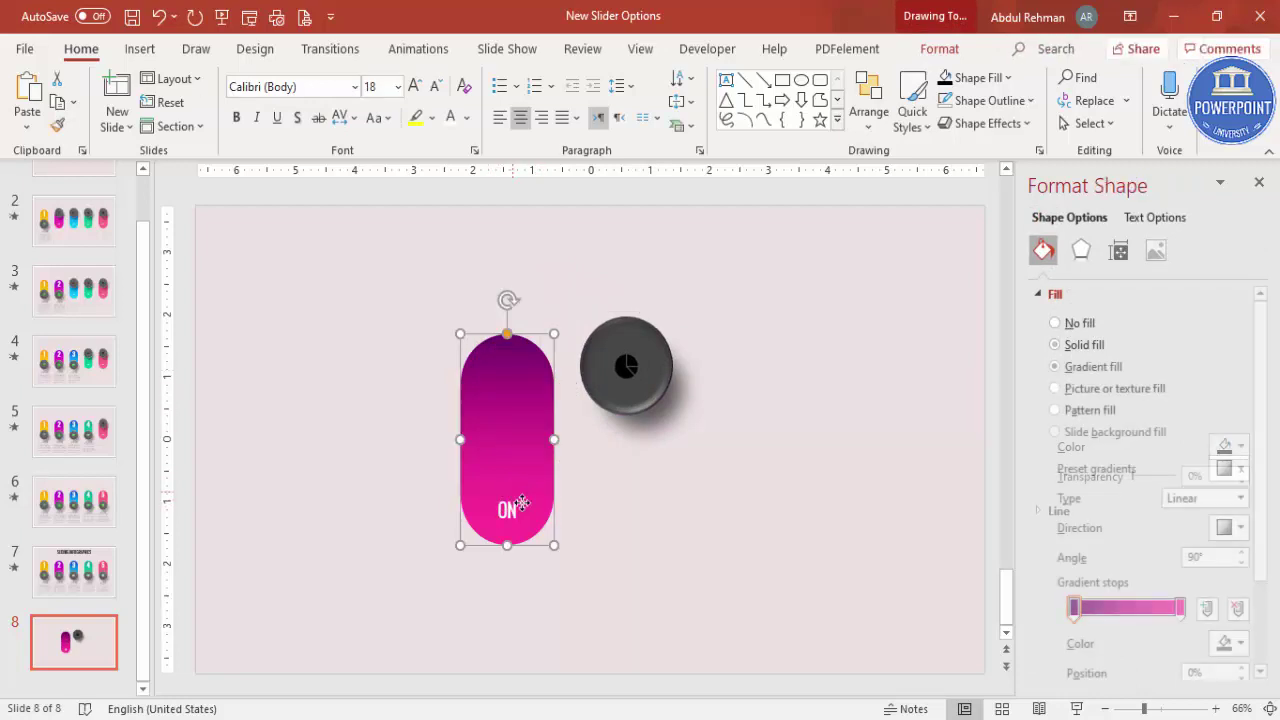
pyautogui.click(522, 502)
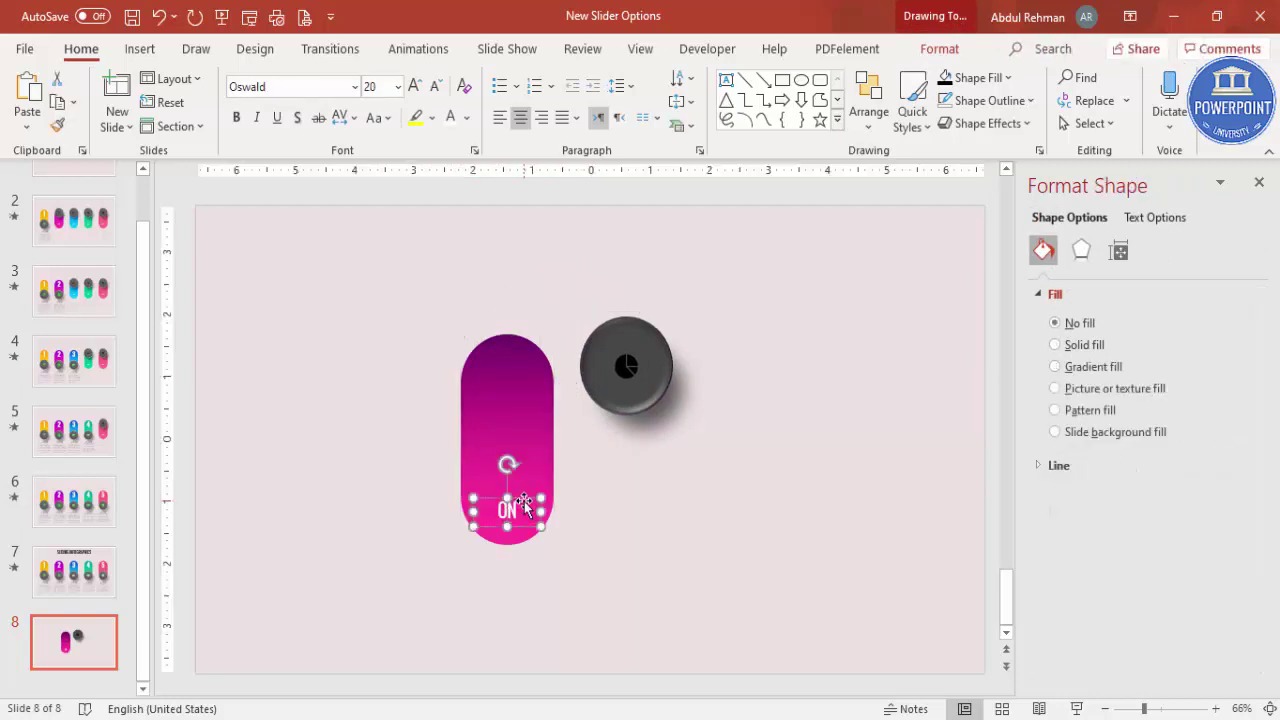
pyautogui.moveTo(536, 510); pyautogui.dragTo(526, 363)
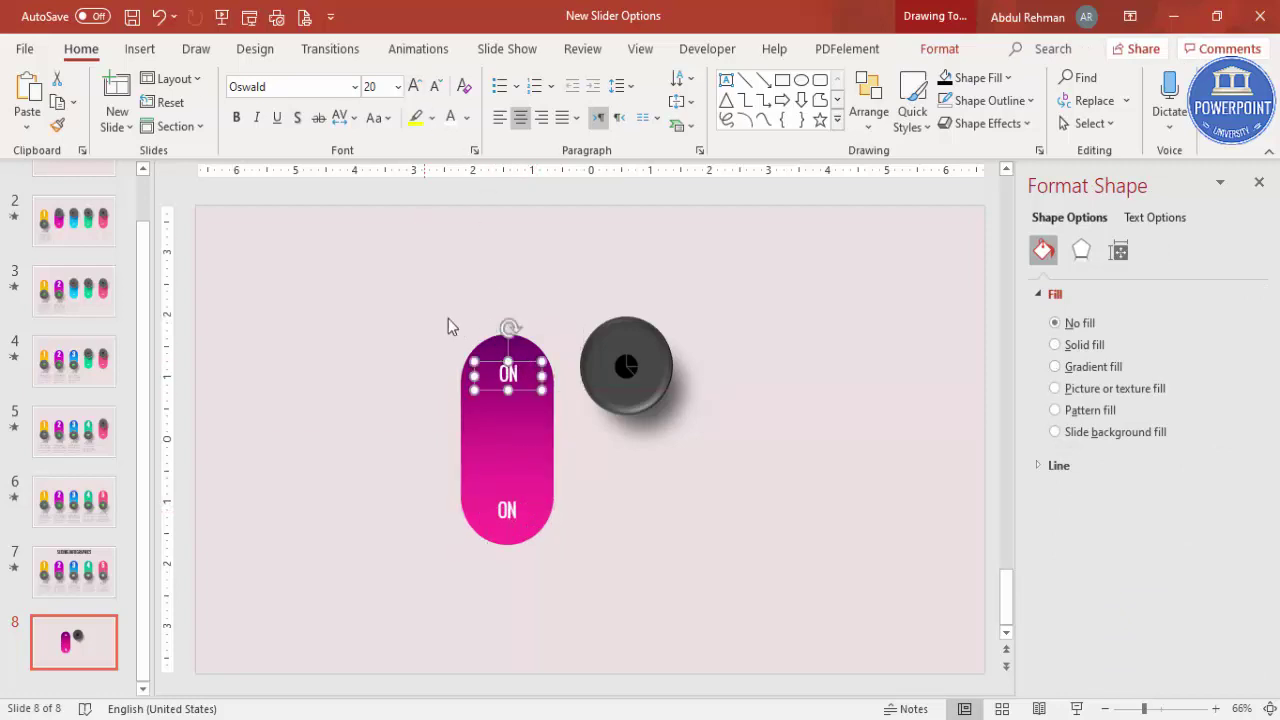
# Step: Change the copied label to a 66 pt "1" at the pill's top
pyautogui.doubleClick(508, 373)
pyautogui.write('1')
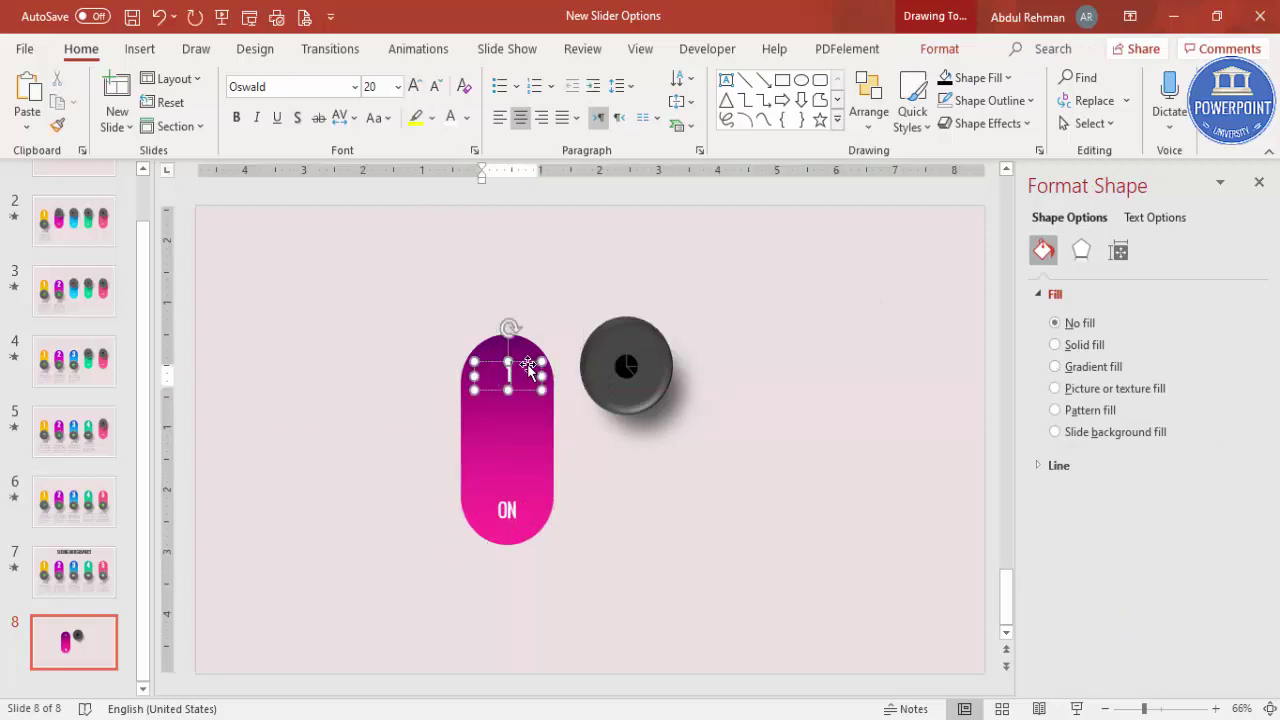
pyautogui.click(413, 87)
pyautogui.click(413, 87)
pyautogui.click(413, 87)
pyautogui.click(413, 87)
pyautogui.click(413, 87)
pyautogui.click(413, 87)
pyautogui.click(413, 87)
pyautogui.click(413, 87)
pyautogui.click(413, 87)
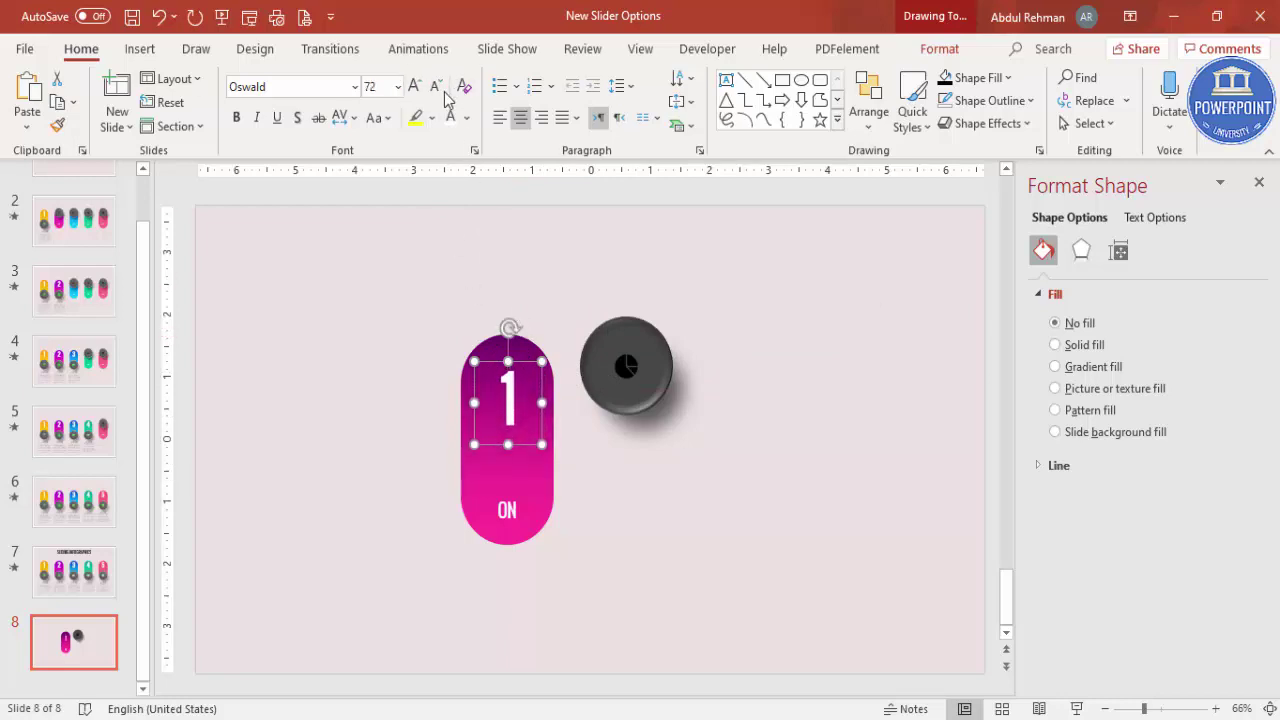
pyautogui.click(414, 87)
pyautogui.moveTo(515, 365); pyautogui.dragTo(520, 340)
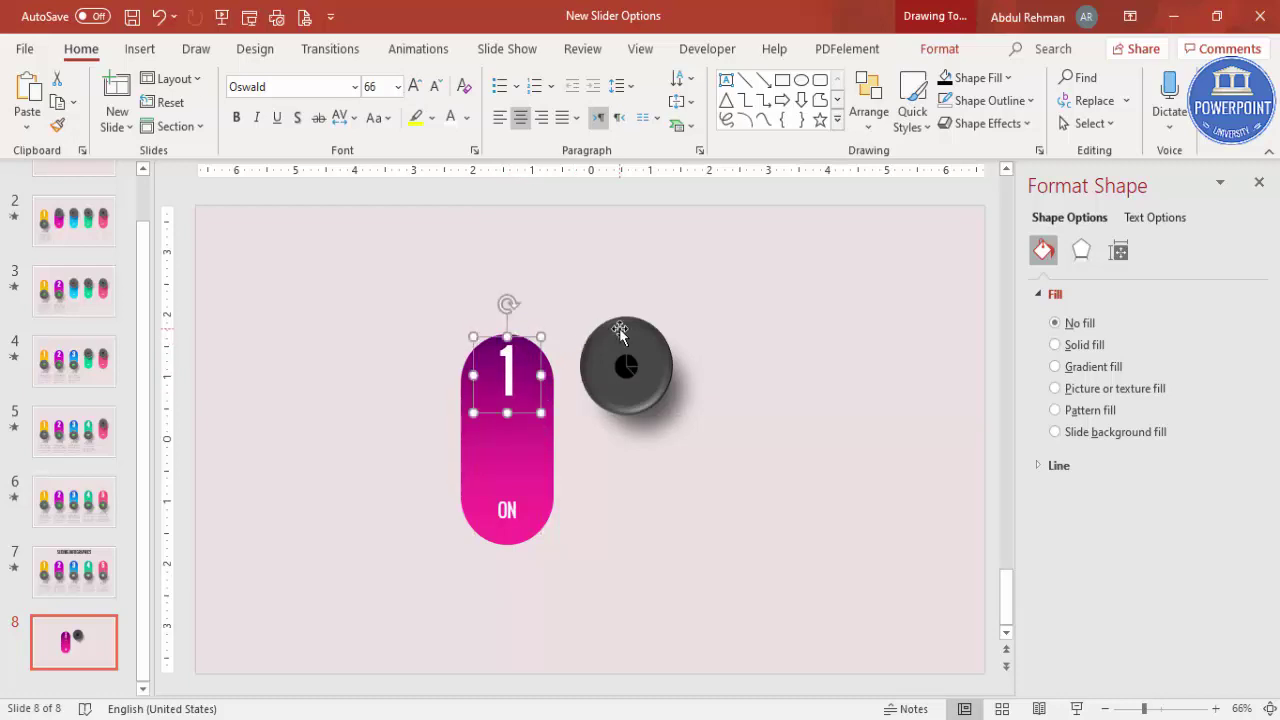
# Step: Drag the knob back over the pill's top and view slide 6 for reference
pyautogui.click(621, 332)
pyautogui.moveTo(621, 332); pyautogui.dragTo(526, 332)
pyautogui.click(627, 321)
pyautogui.click(74, 500)
# Step: Back on slide 8, nudge the knob into position over the pill's top
pyautogui.click(87, 655)
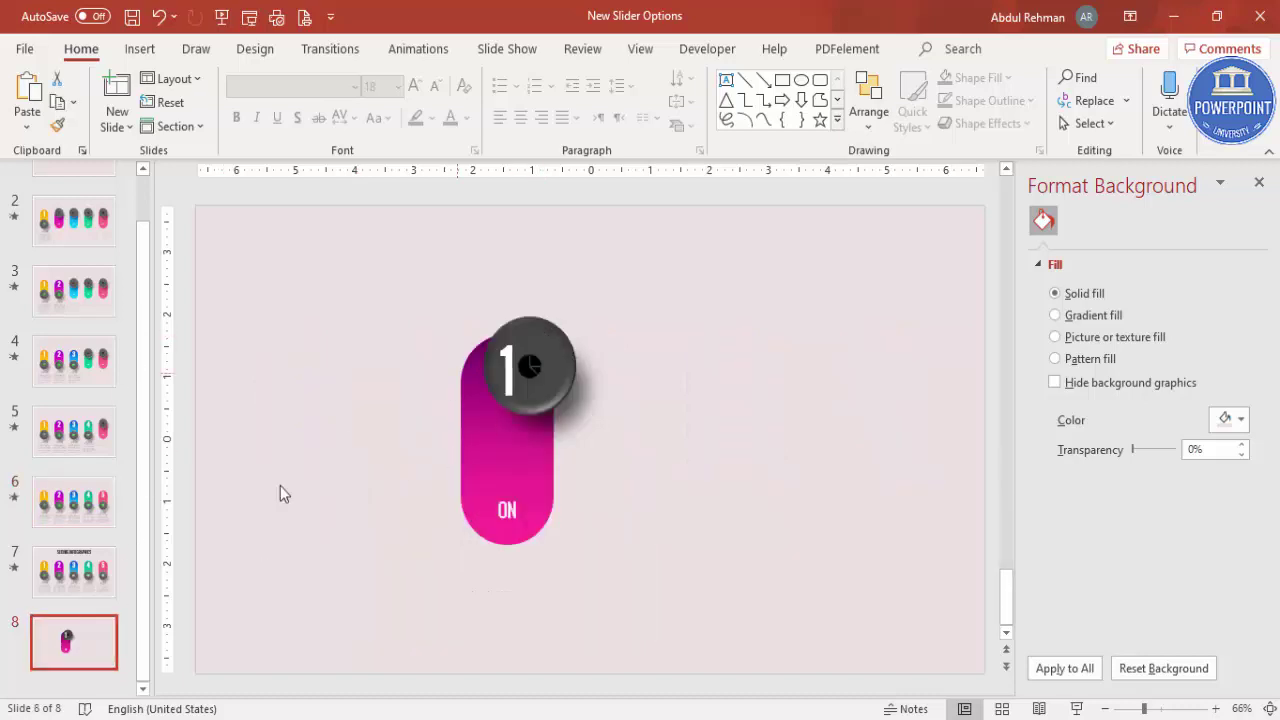
pyautogui.click(560, 333)
pyautogui.click(594, 334)
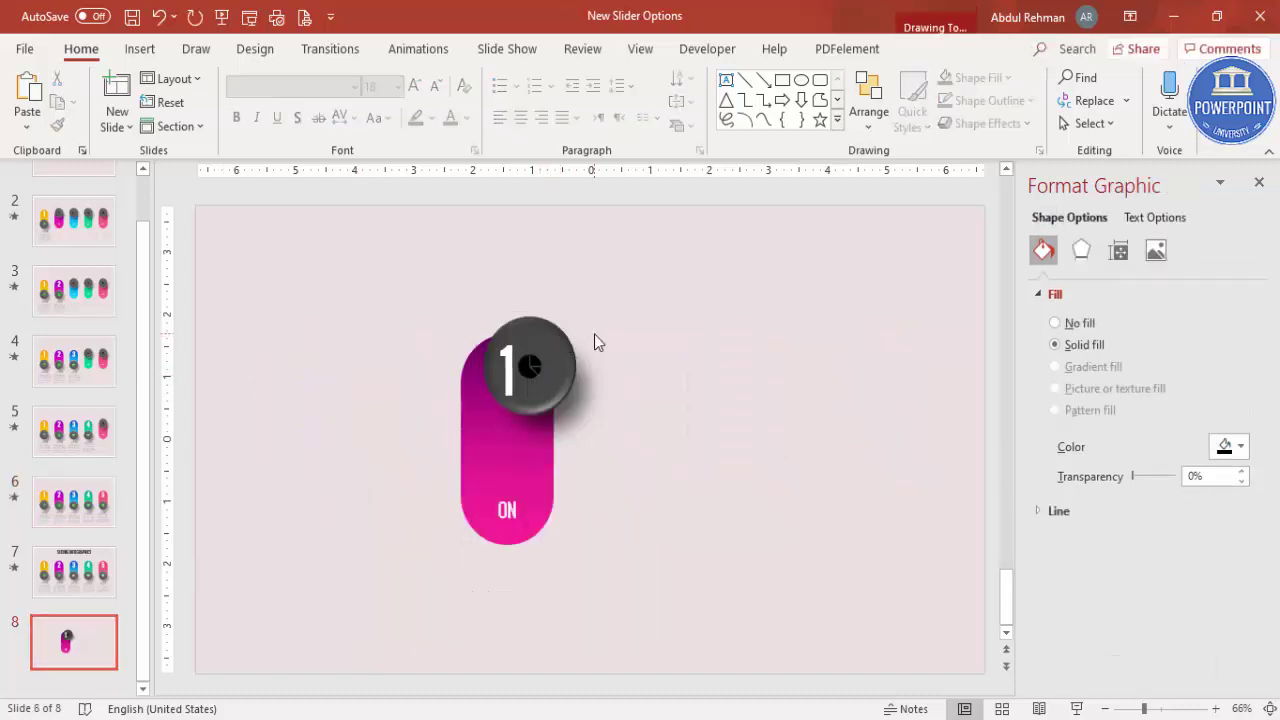
pyautogui.click(549, 323)
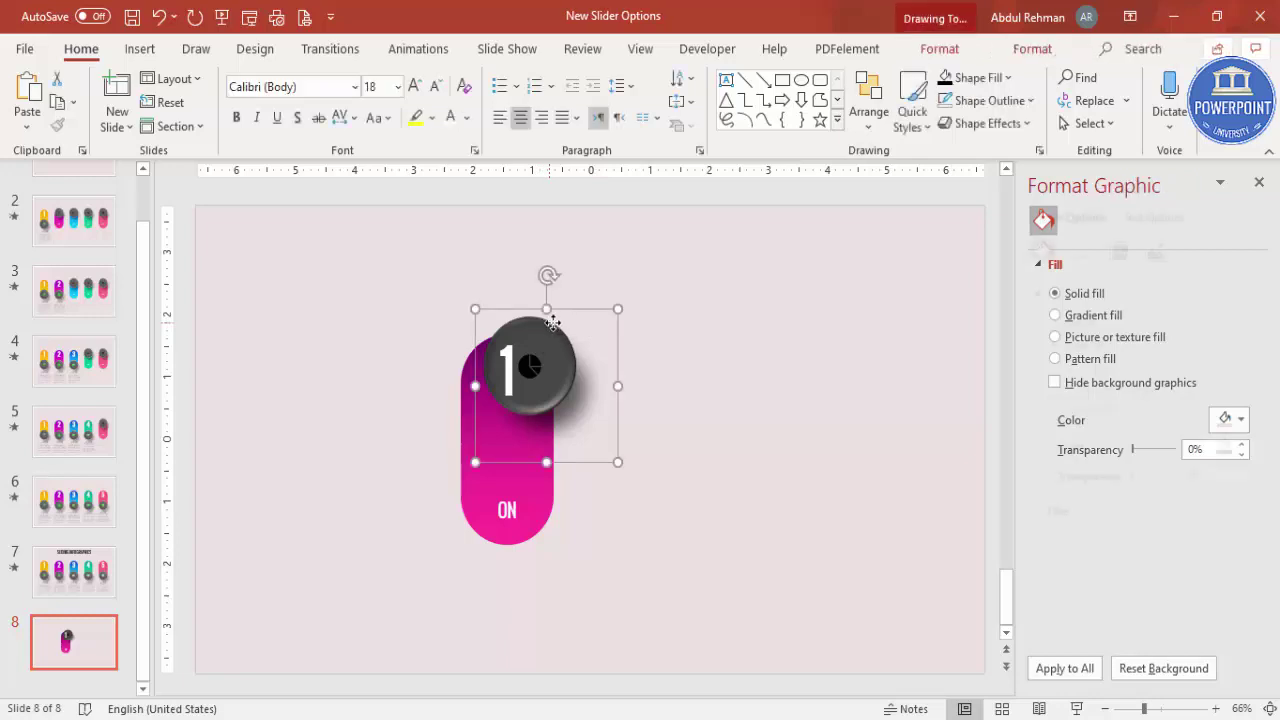
pyautogui.press('Left')
pyautogui.press('Left')
pyautogui.press('Left')
pyautogui.press('Left')
pyautogui.hotkey('ctrl', 'Left')
pyautogui.hotkey('ctrl', 'Right')
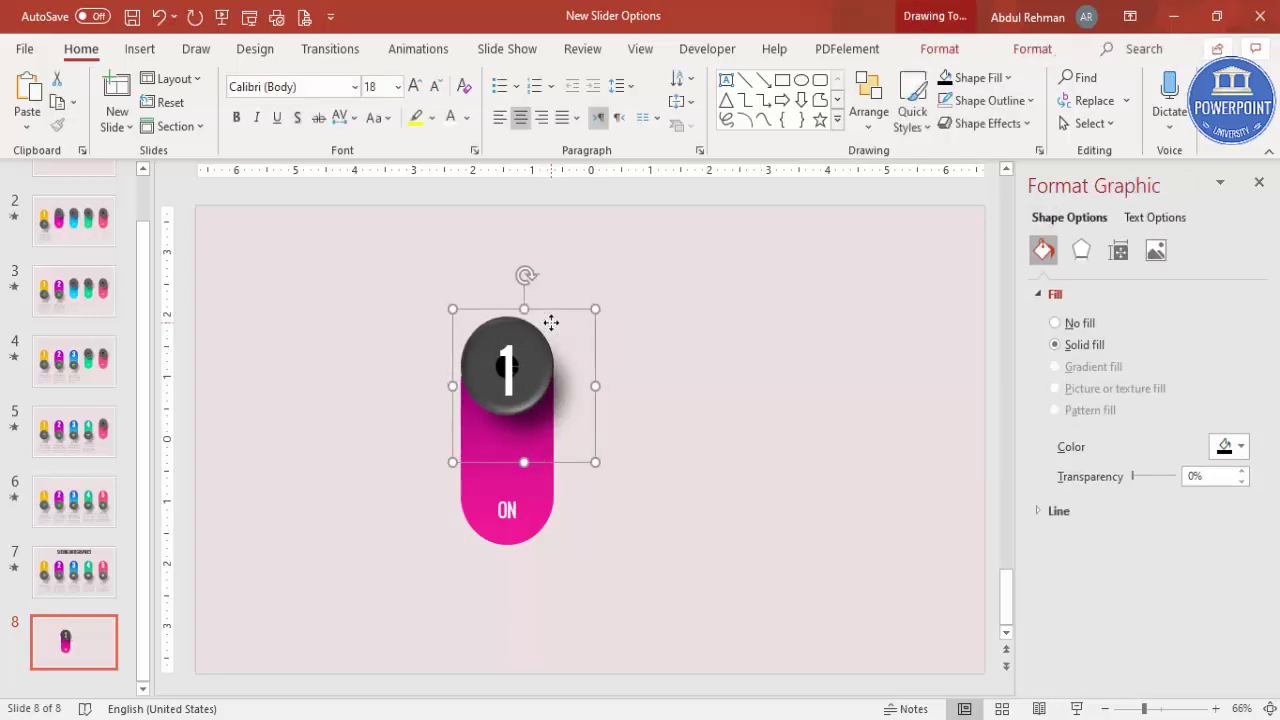
pyautogui.hotkey('ctrl', 'Left')
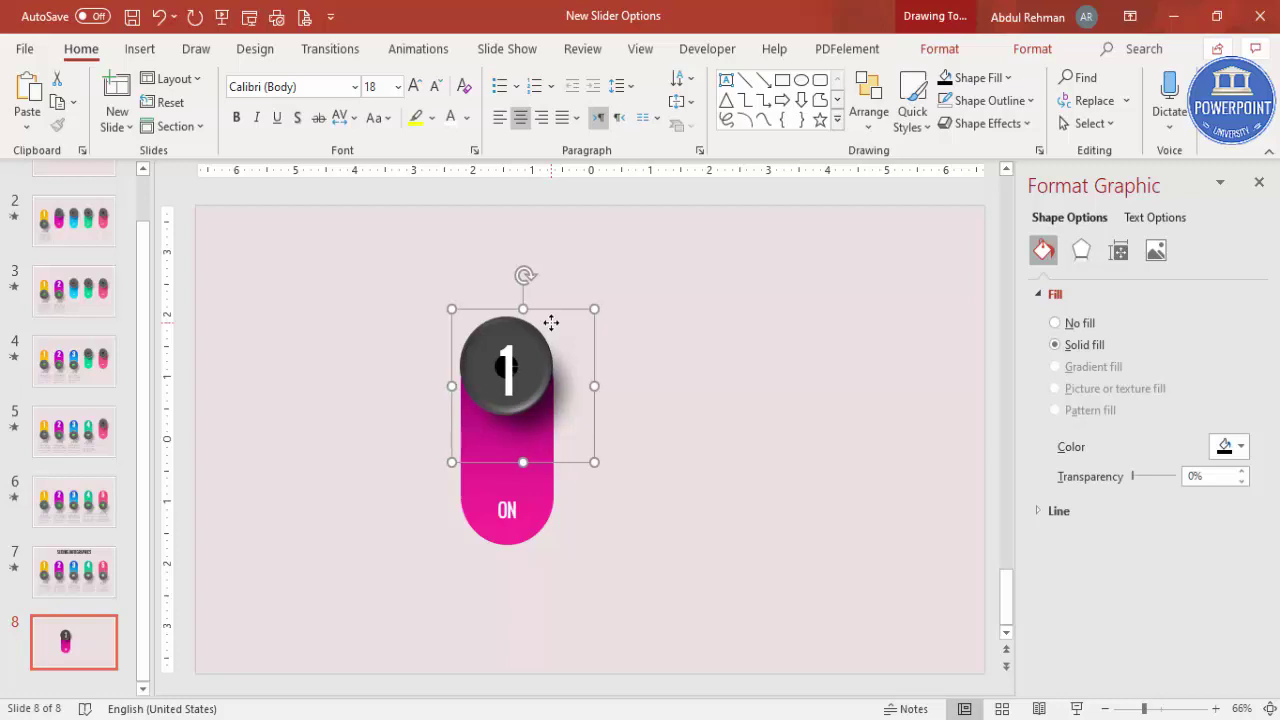
# Step: Bring the knob in front of the 1 and drag the whole switch left
pyautogui.click(940, 49)
pyautogui.click(978, 78)
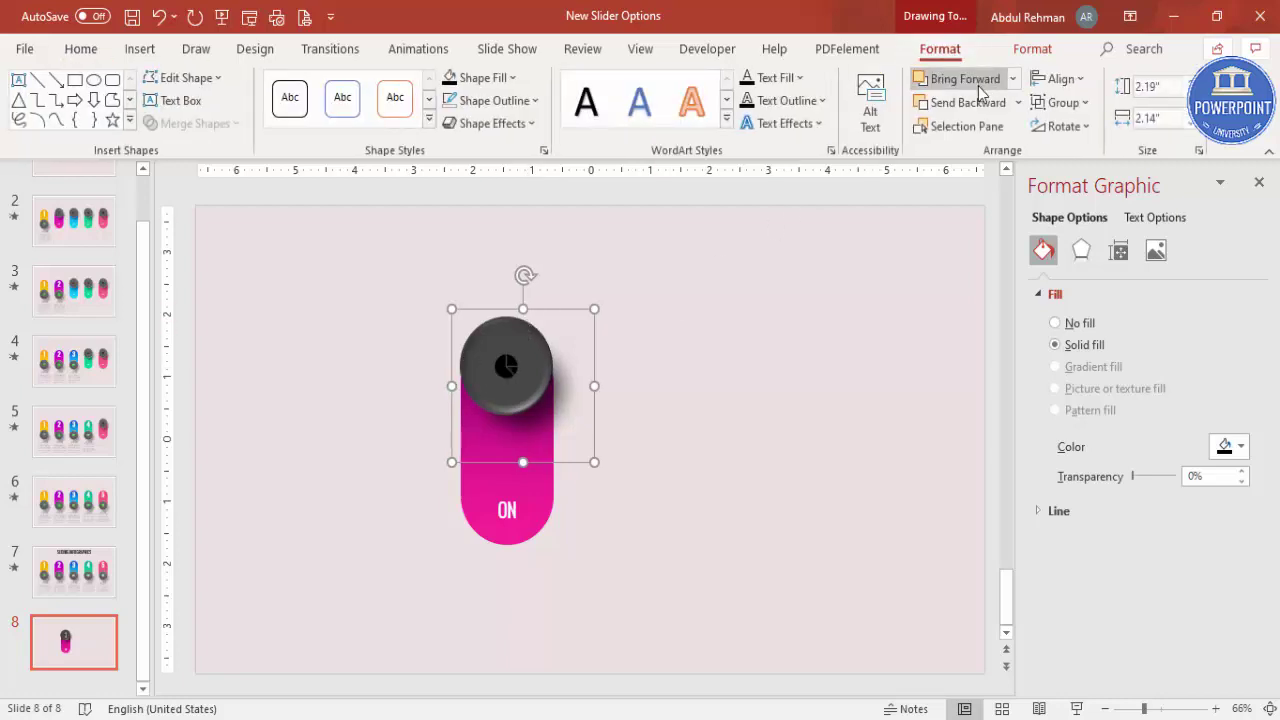
pyautogui.click(780, 340)
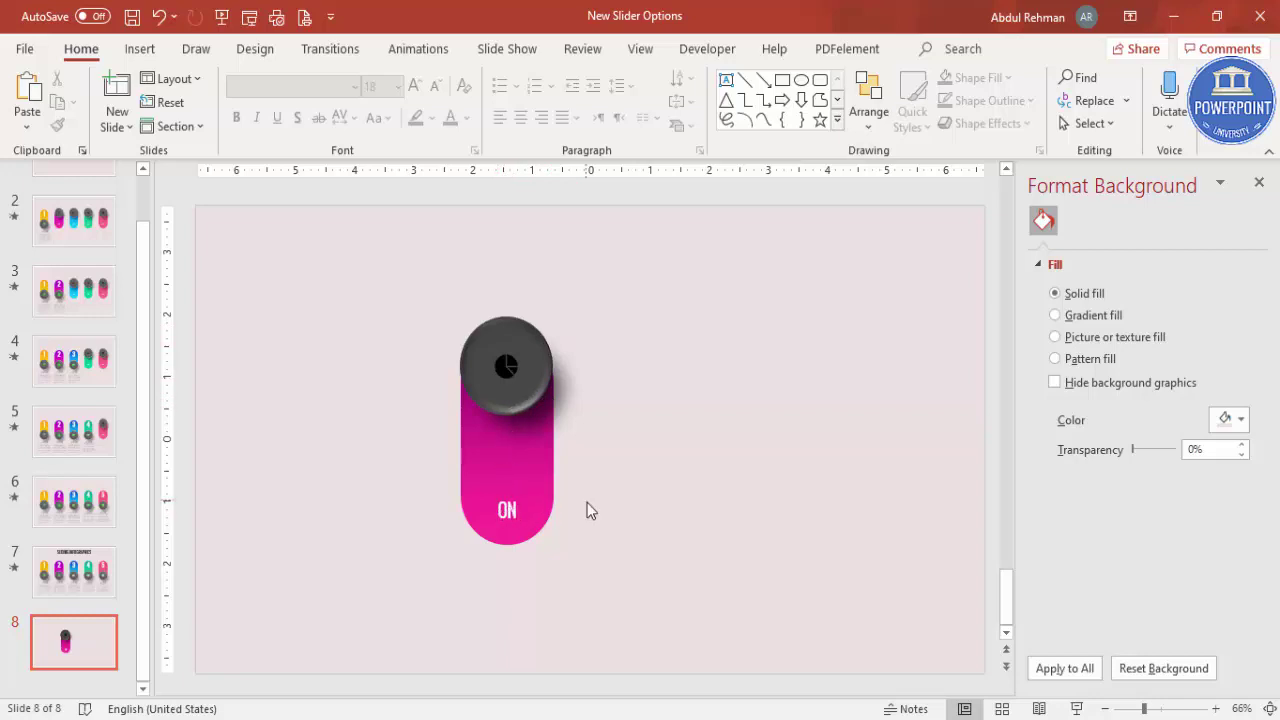
pyautogui.moveTo(343, 240); pyautogui.dragTo(666, 614)
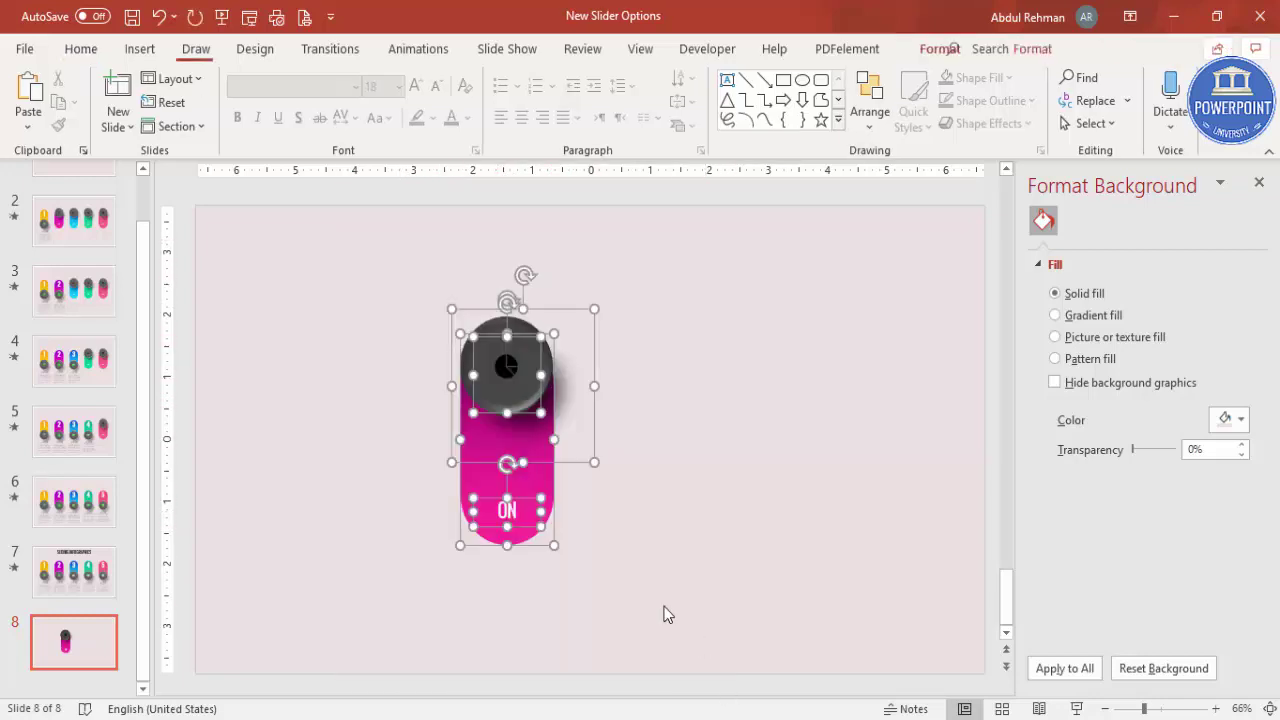
pyautogui.moveTo(555, 490); pyautogui.dragTo(334, 481)
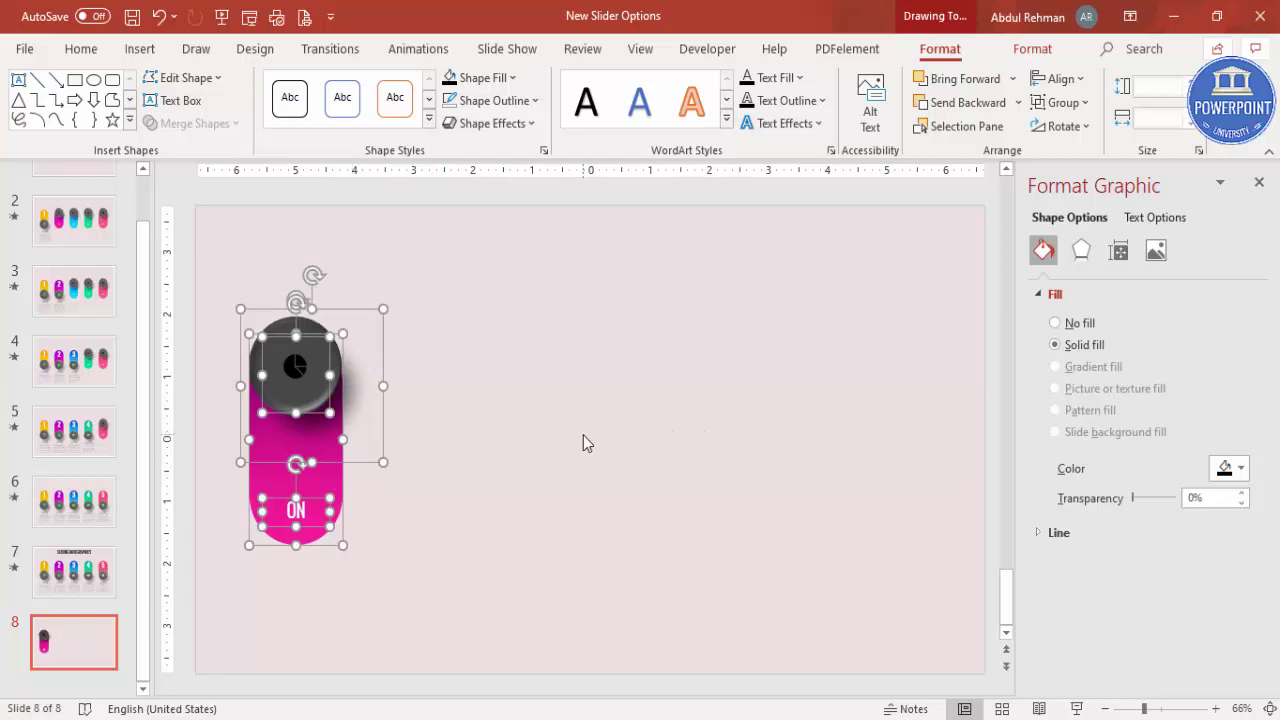
# Step: Fine-tune the switch's position and duplicate it into five evenly spaced copies with Ctrl+D
pyautogui.moveTo(344, 438); pyautogui.dragTo(527, 427)
pyautogui.hotkey('ctrl', 'd')
pyautogui.hotkey('ctrl', 'd')
pyautogui.hotkey('ctrl', 'd')
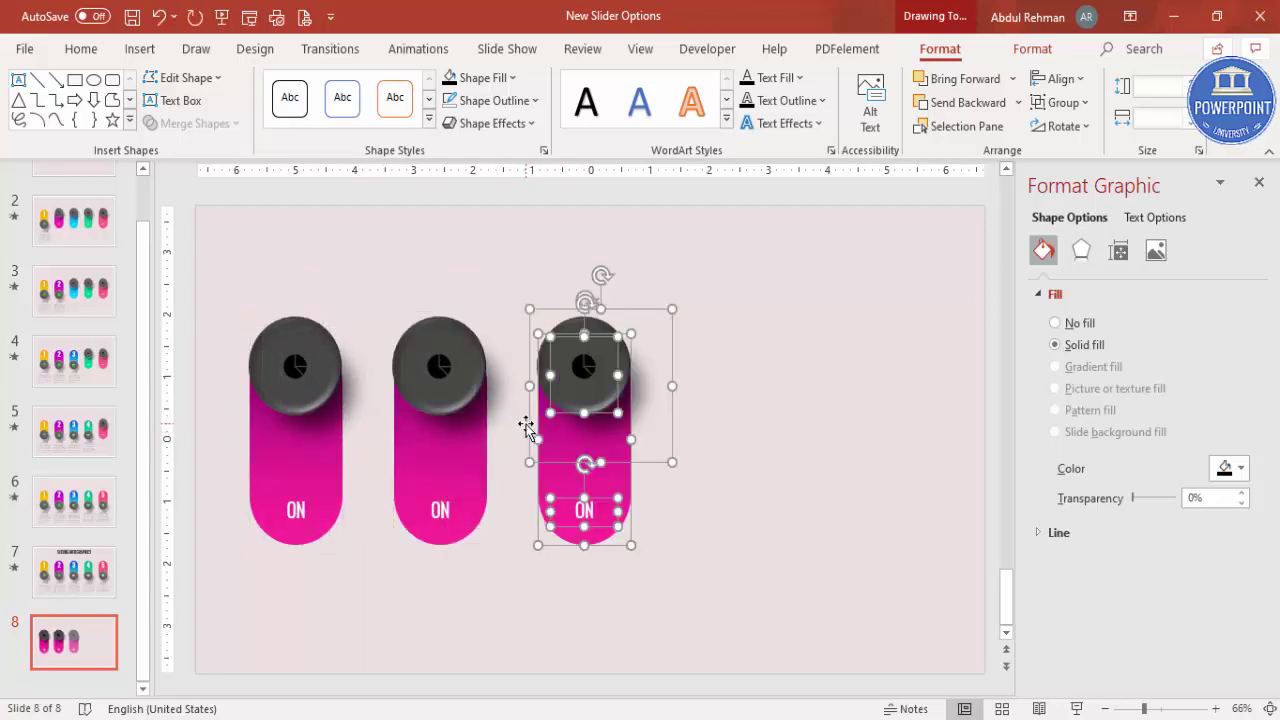
pyautogui.click(808, 628)
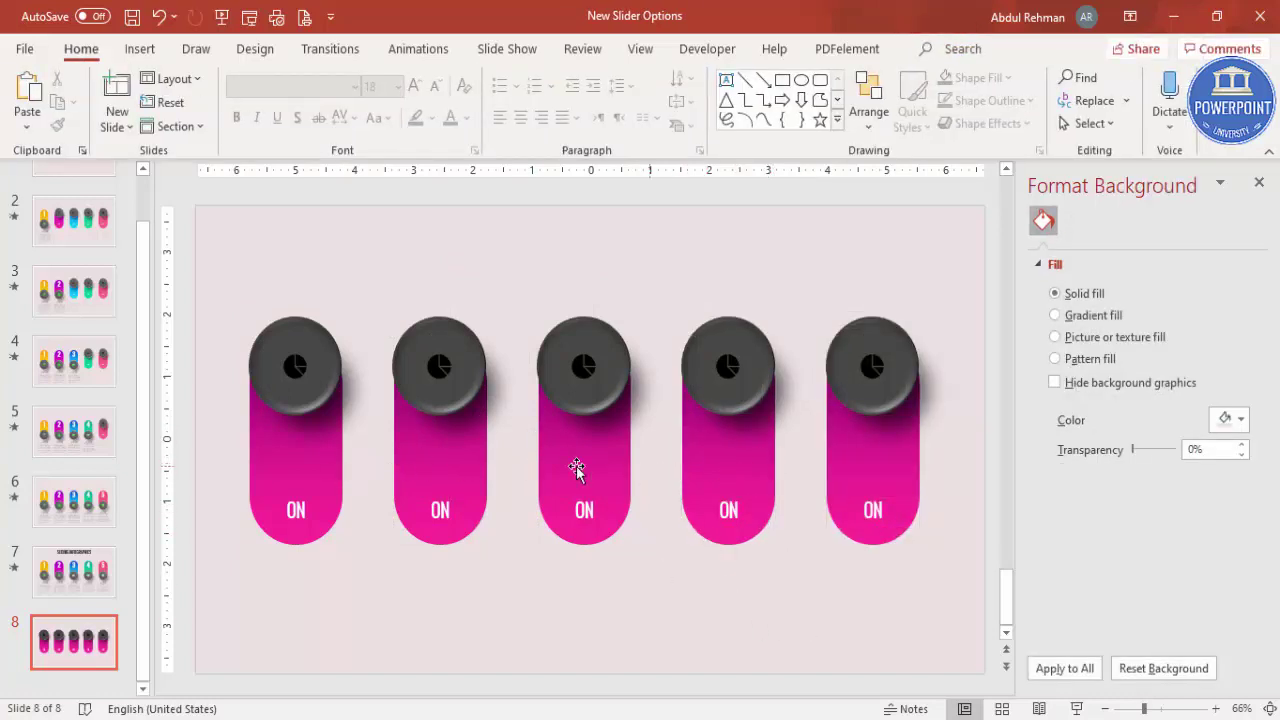
# Step: Set the second pill's gradient stops to orange and yellow through More Colors
pyautogui.click(466, 471)
pyautogui.click(1073, 615)
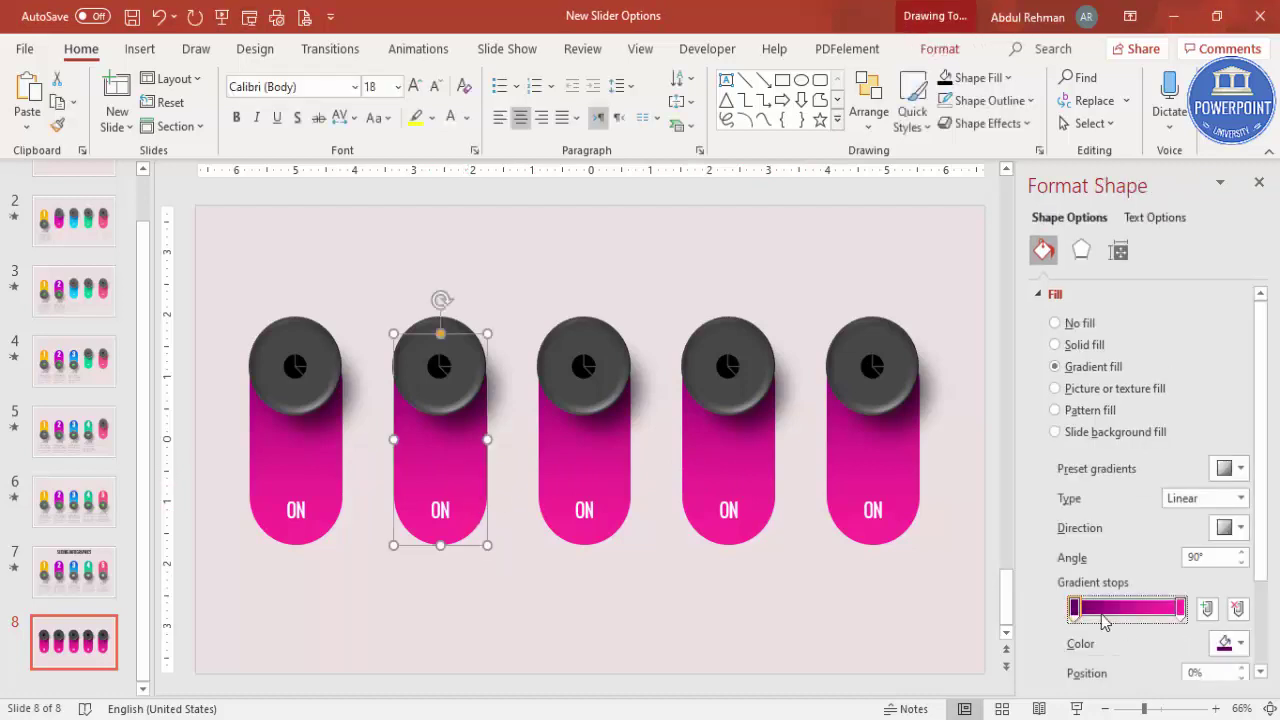
pyautogui.click(1226, 643)
pyautogui.click(1130, 594)
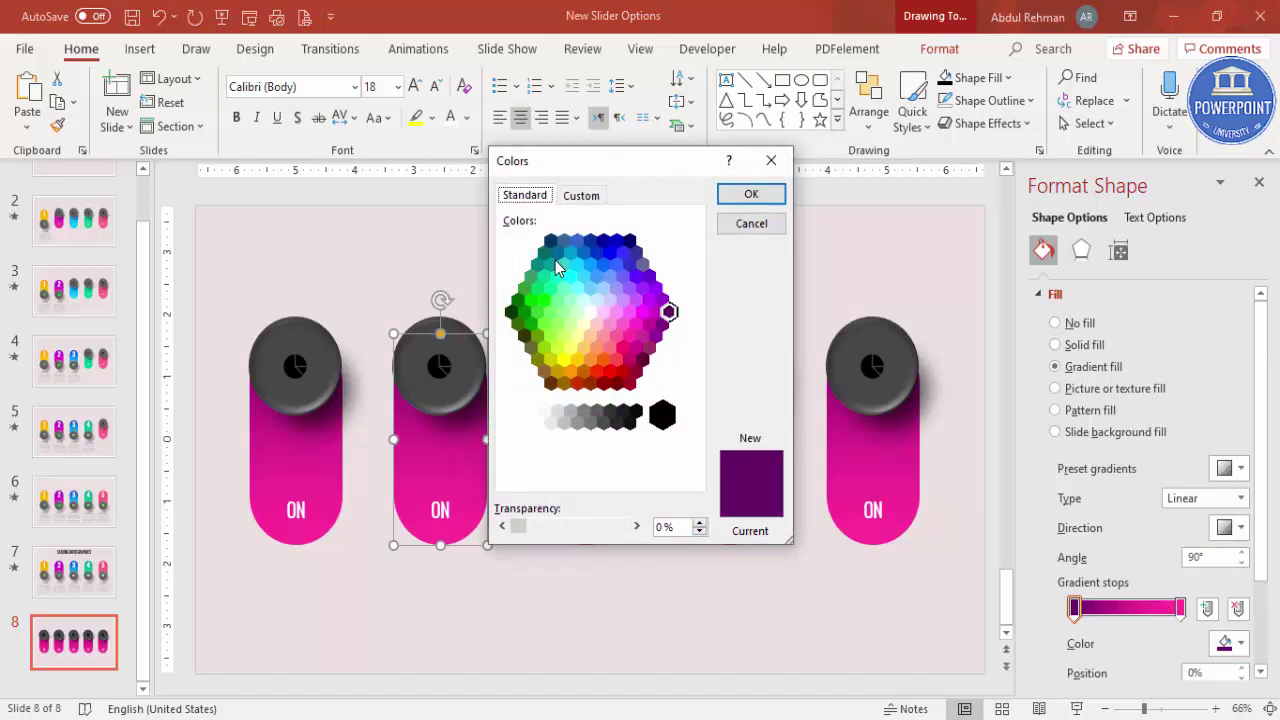
pyautogui.click(570, 373)
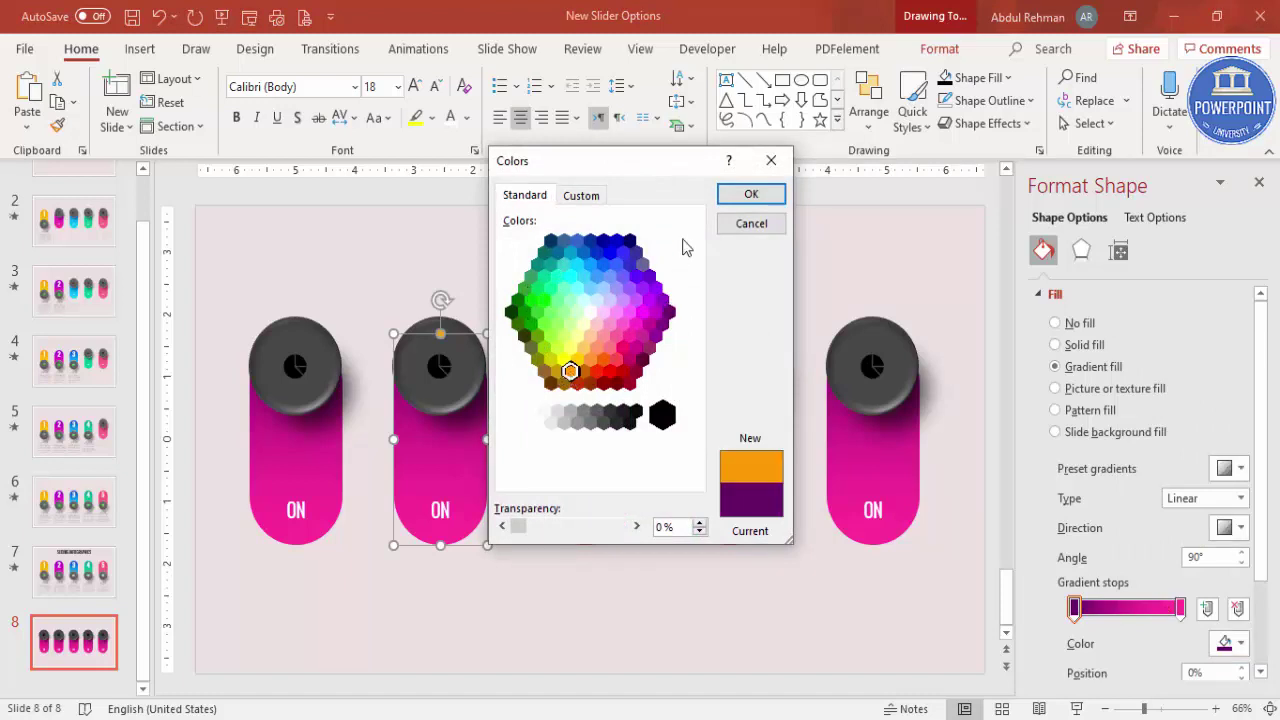
pyautogui.click(750, 194)
pyautogui.click(1180, 608)
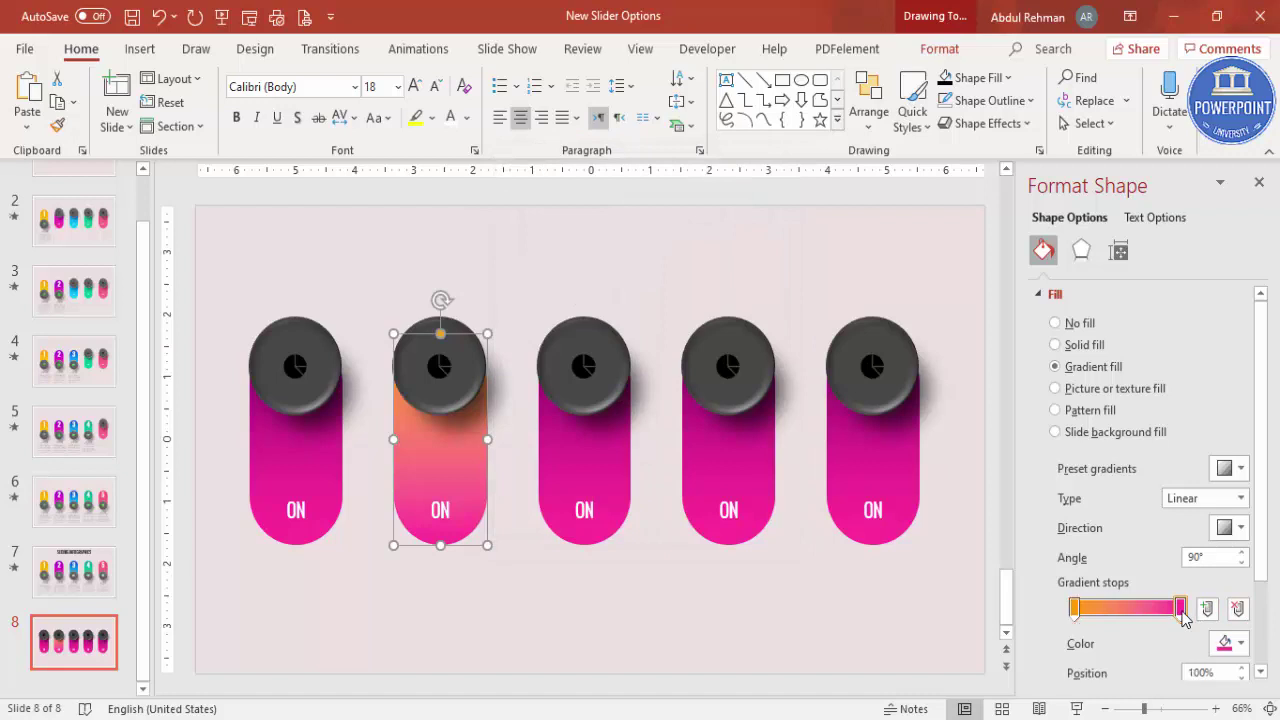
pyautogui.click(1220, 645)
pyautogui.click(1150, 597)
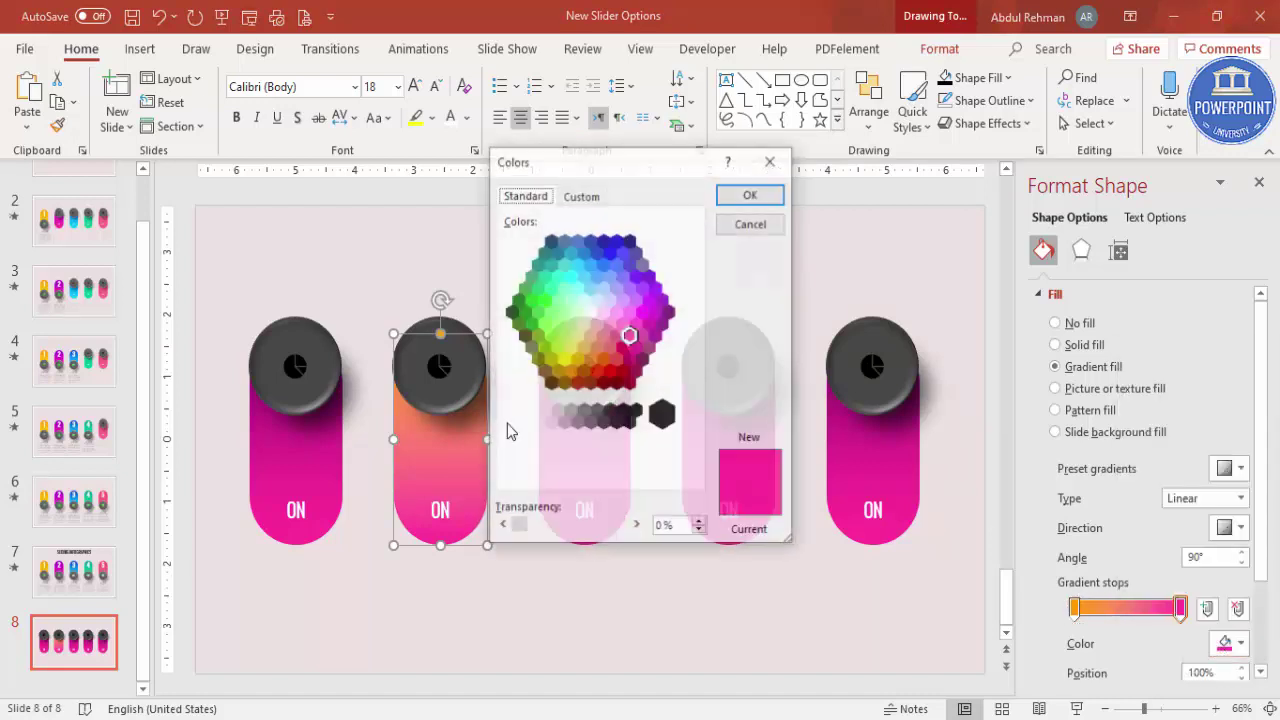
pyautogui.click(579, 358)
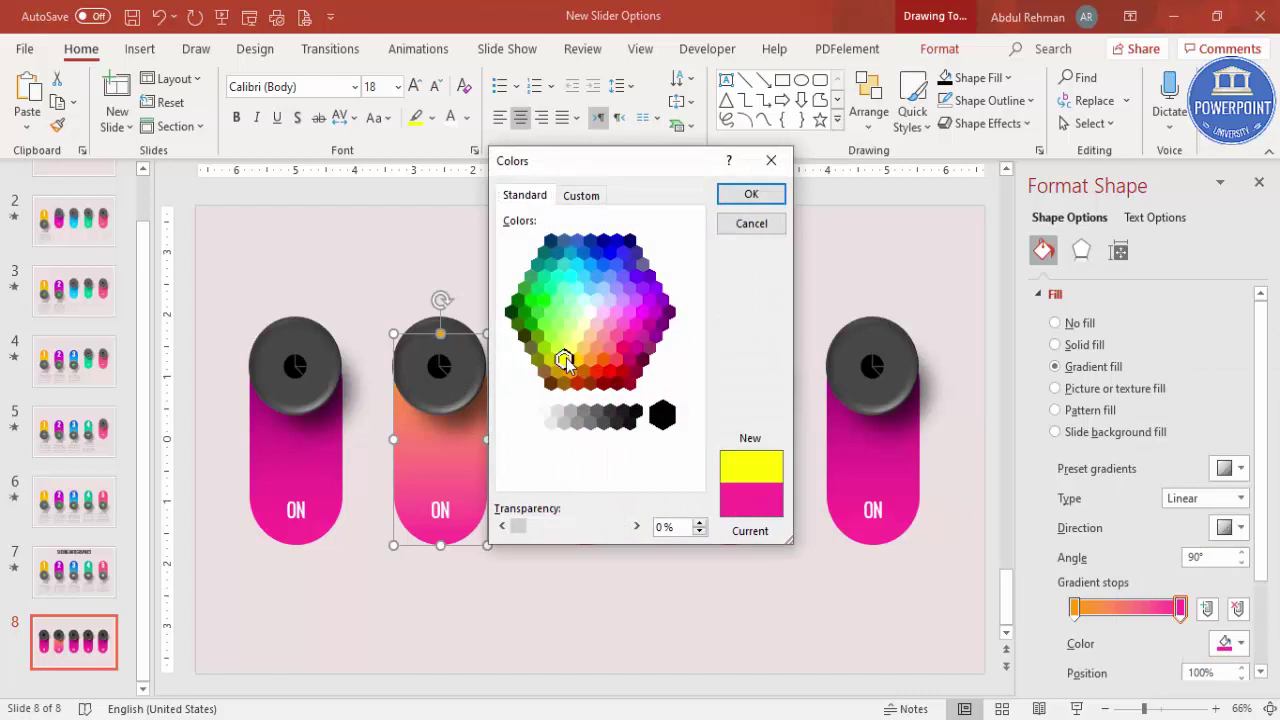
pyautogui.click(764, 194)
# Step: Set the third pill's gradient stops to blue and cyan, then select the fourth pill
pyautogui.click(604, 468)
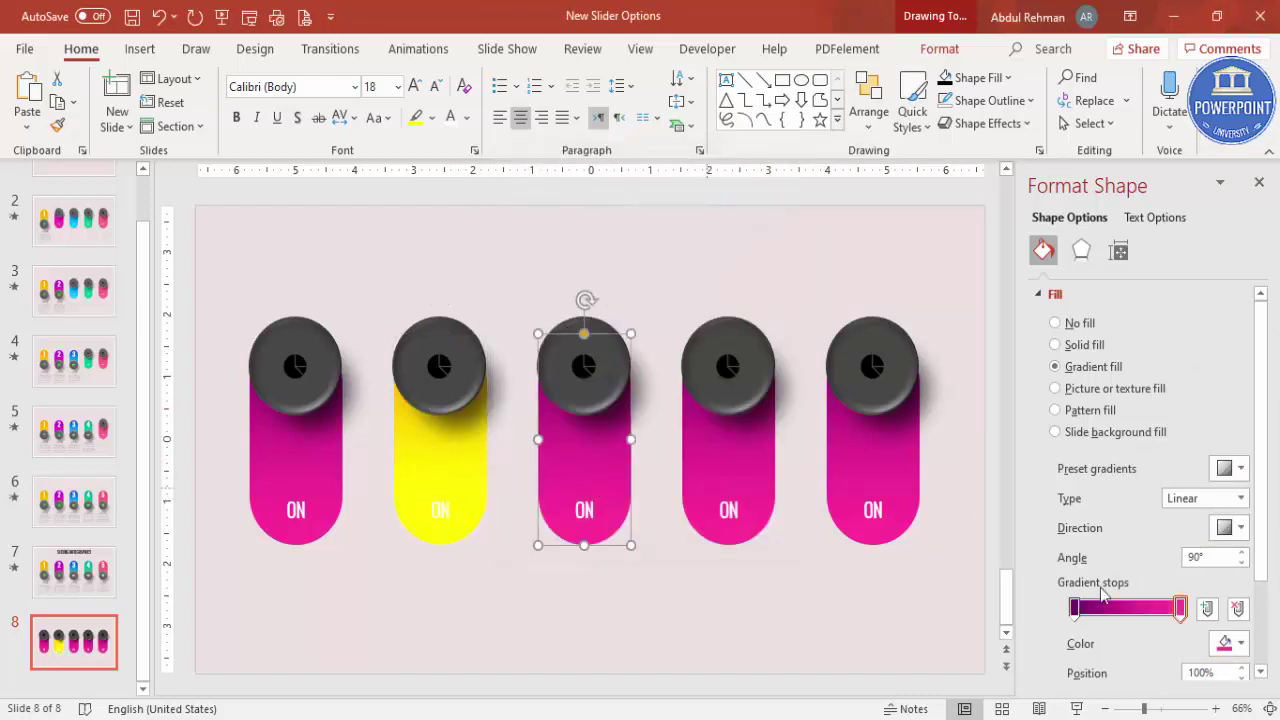
pyautogui.click(1075, 608)
pyautogui.click(1225, 643)
pyautogui.click(1150, 597)
pyautogui.click(614, 264)
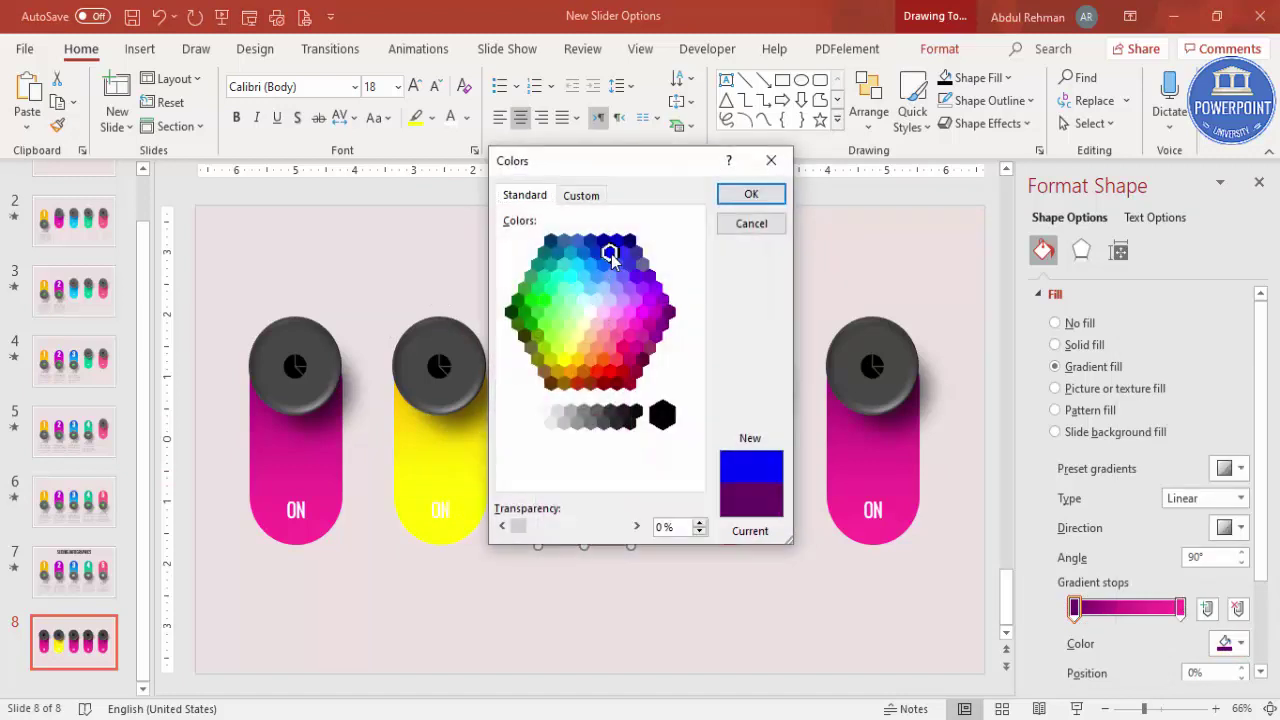
pyautogui.click(597, 253)
pyautogui.click(750, 194)
pyautogui.click(1180, 608)
pyautogui.click(1225, 643)
pyautogui.click(1160, 677)
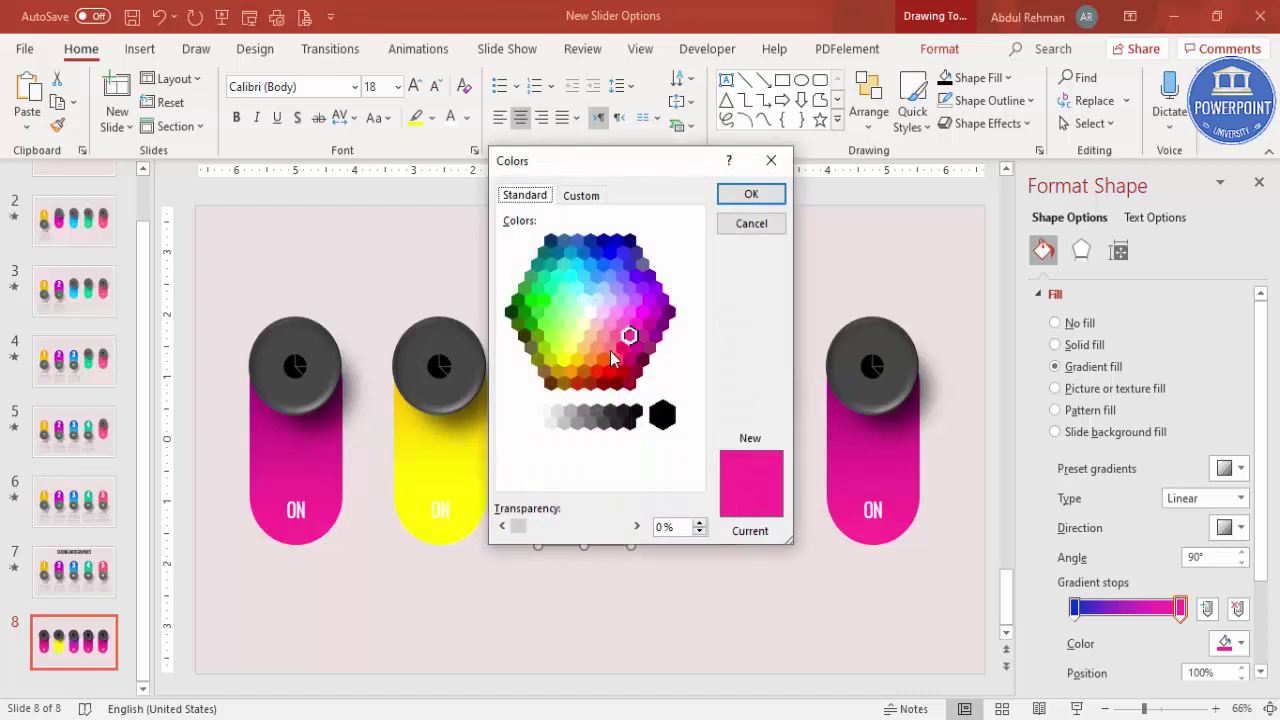
pyautogui.click(577, 265)
pyautogui.click(720, 197)
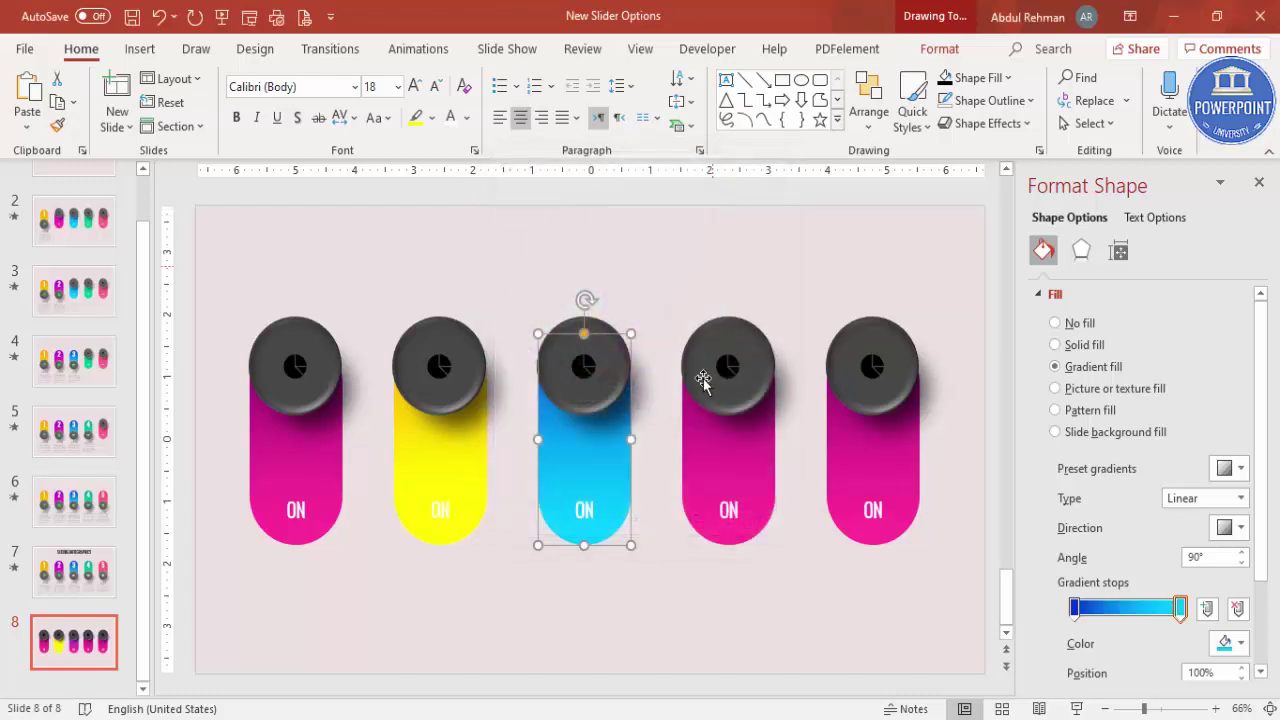
pyautogui.click(771, 466)
pyautogui.click(772, 481)
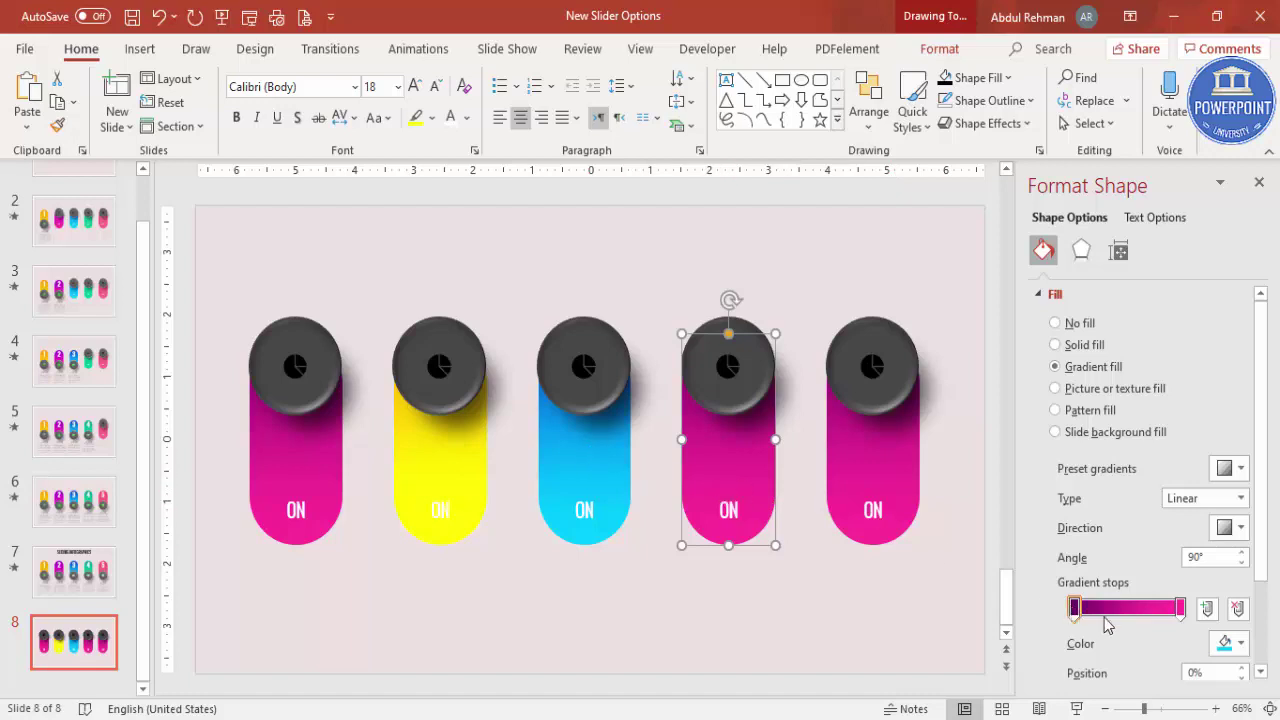
# Step: Set both gradient stops of the fourth pill to green through More Colors
pyautogui.click(1232, 643)
pyautogui.click(1160, 604)
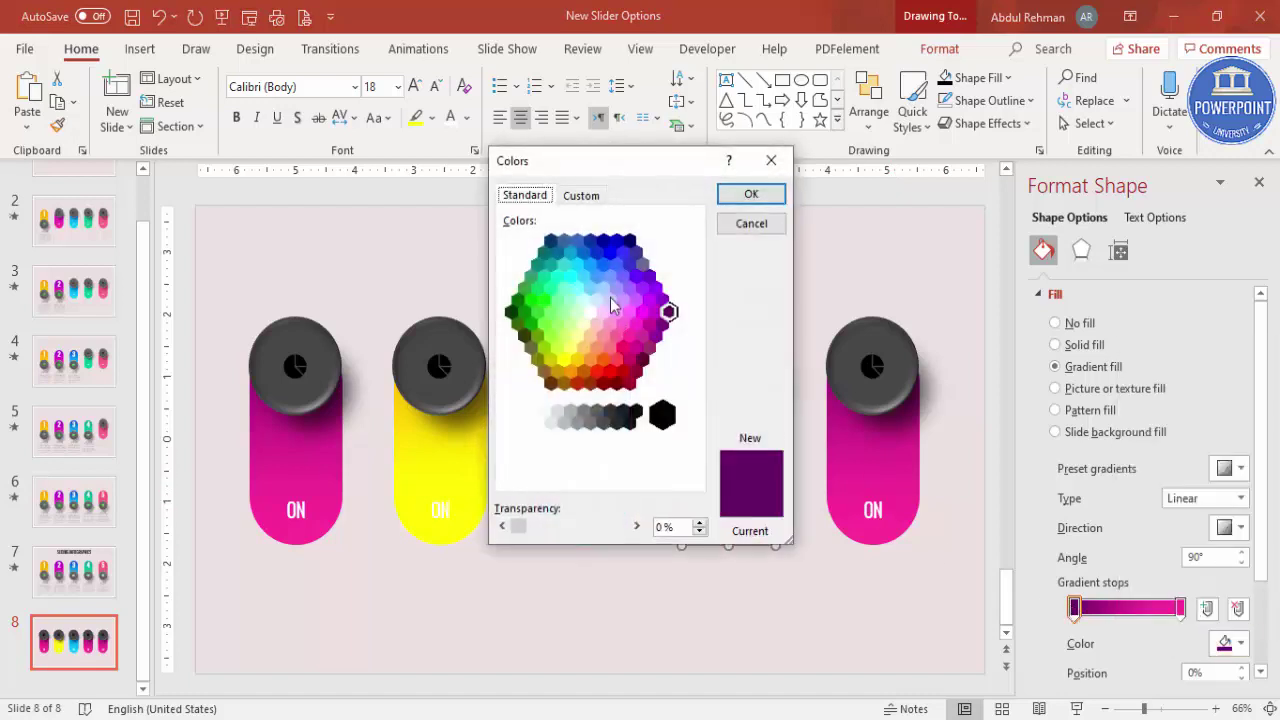
pyautogui.click(538, 288)
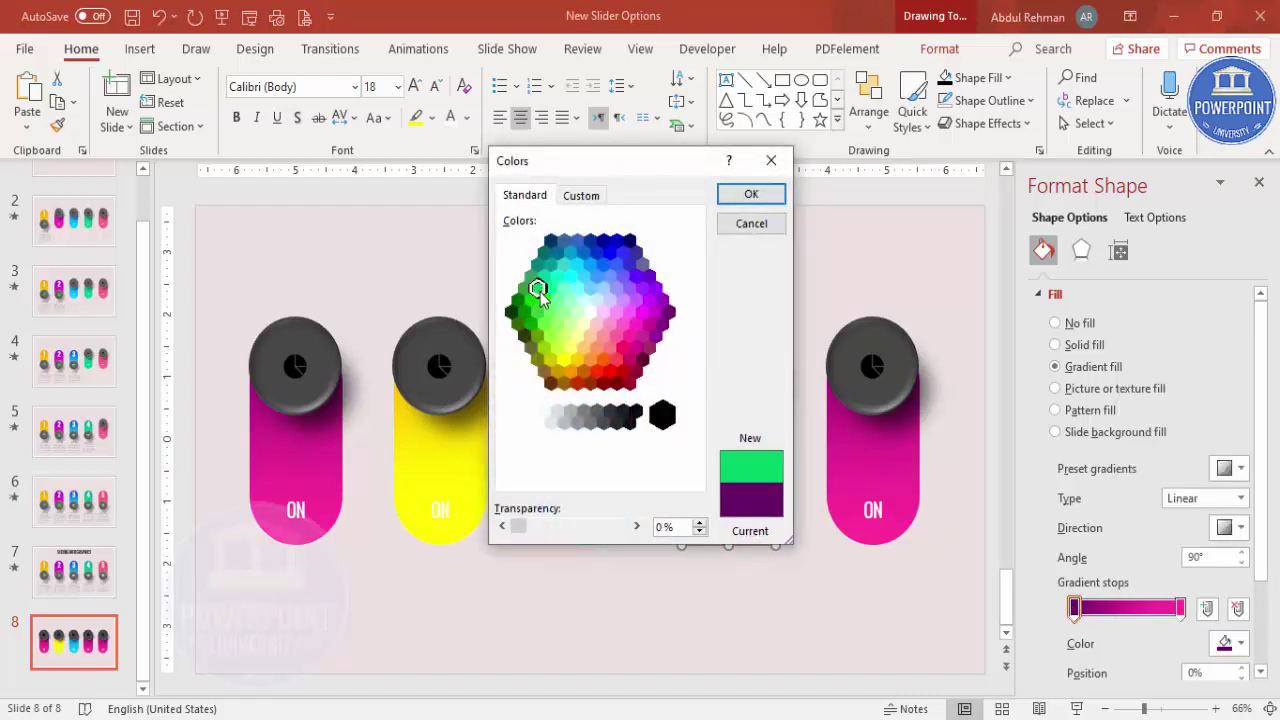
pyautogui.click(752, 196)
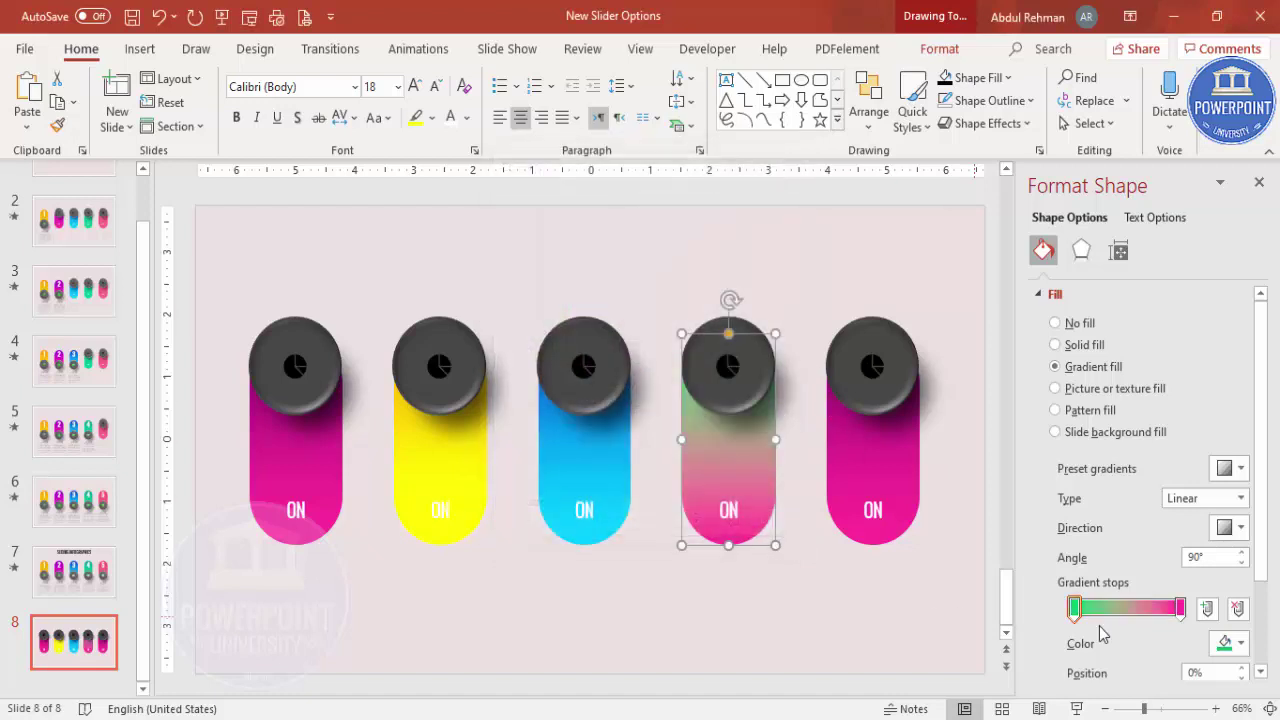
pyautogui.click(1180, 607)
pyautogui.click(1222, 645)
pyautogui.click(1152, 595)
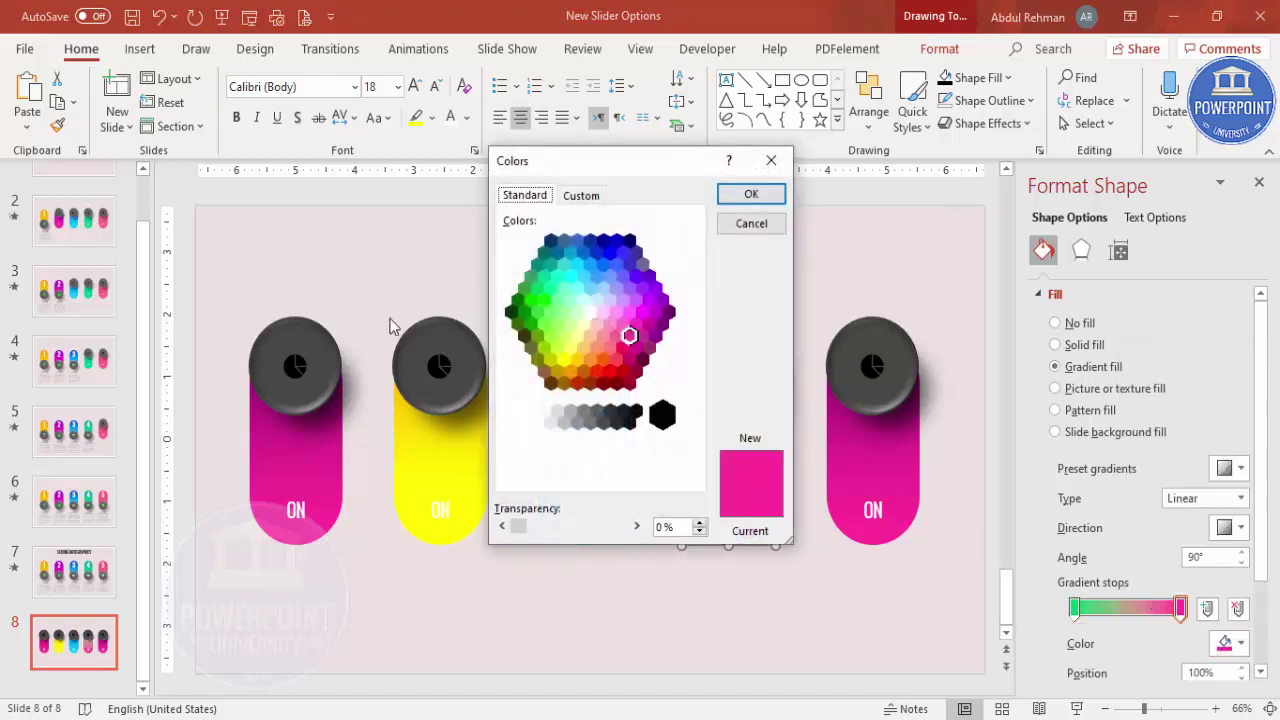
pyautogui.click(551, 289)
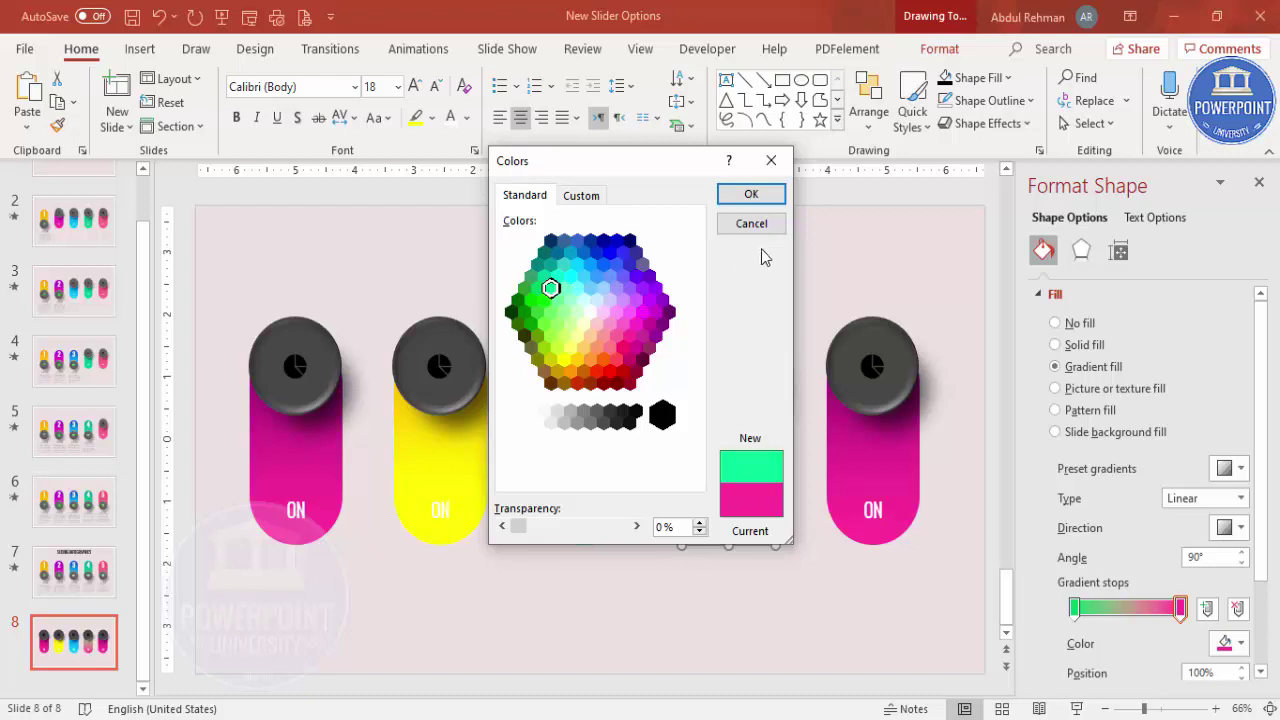
pyautogui.click(751, 194)
# Step: Set the fifth pill's gradient stops to purple-magenta and a brighter magenta
pyautogui.click(890, 462)
pyautogui.click(1073, 608)
pyautogui.click(1222, 643)
pyautogui.click(1152, 595)
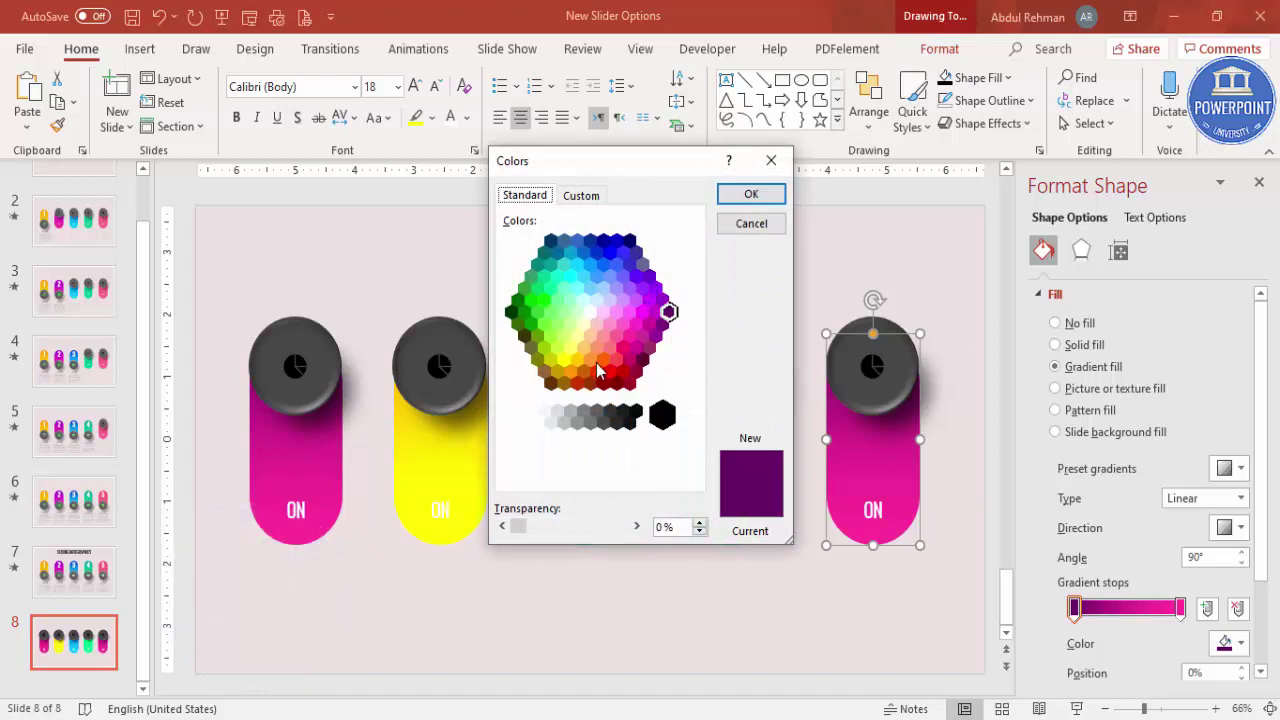
pyautogui.click(652, 329)
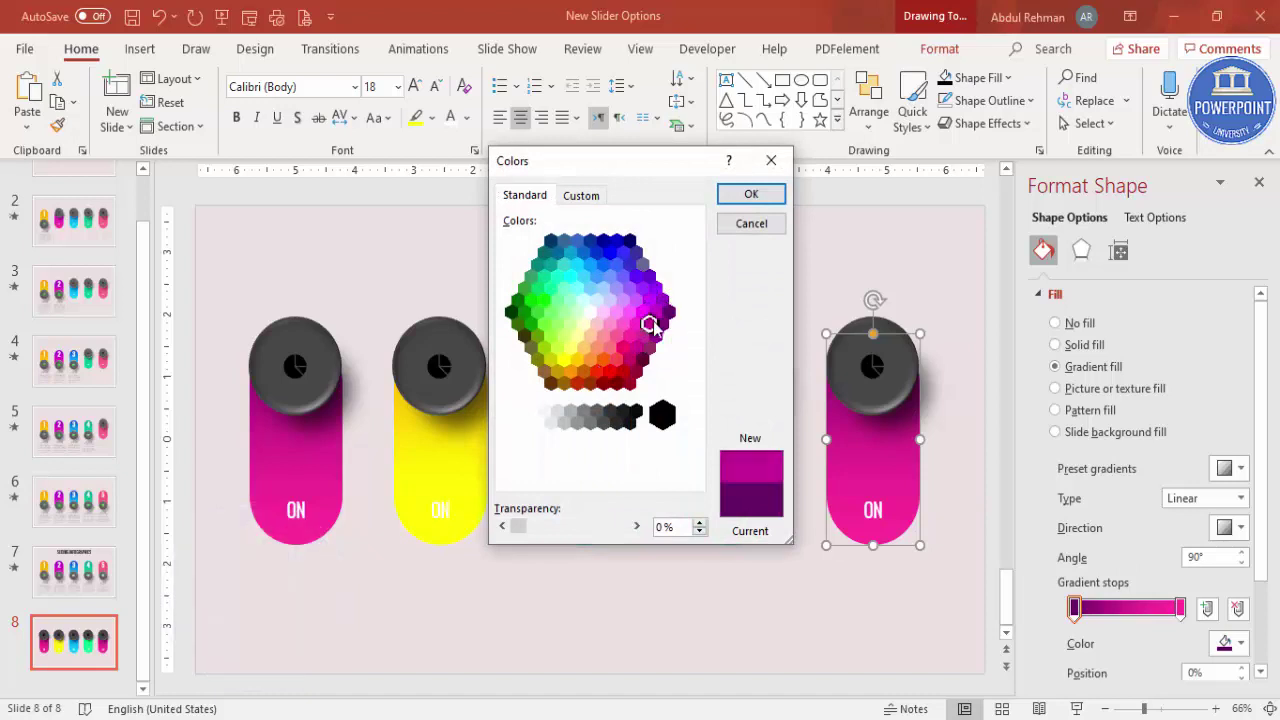
pyautogui.click(751, 194)
pyautogui.click(1180, 608)
pyautogui.click(1230, 643)
pyautogui.click(1166, 594)
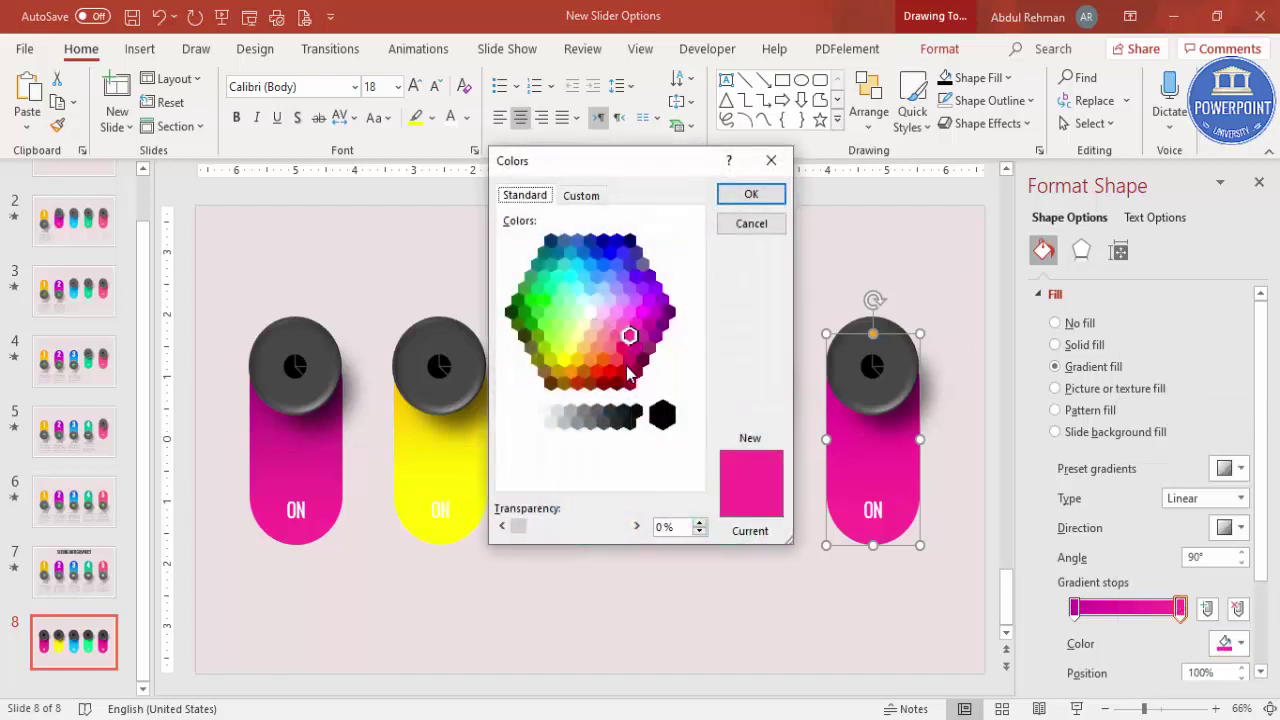
pyautogui.click(645, 313)
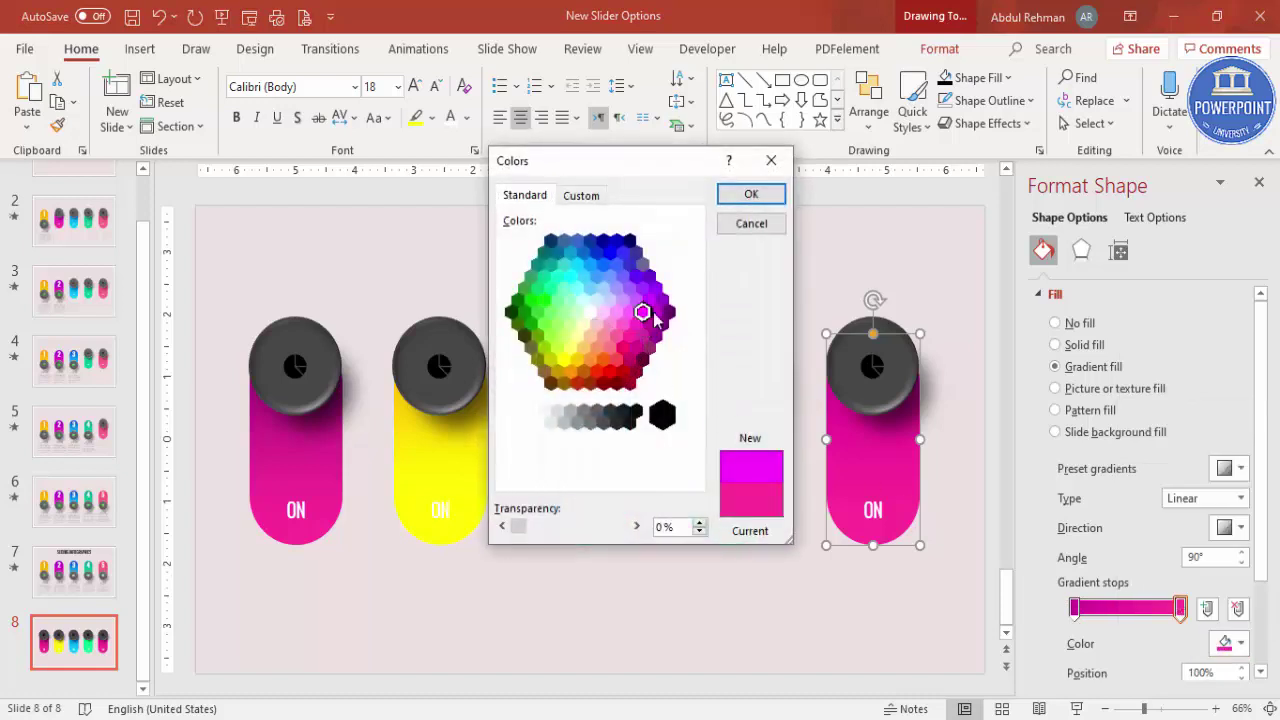
pyautogui.click(732, 198)
pyautogui.click(797, 596)
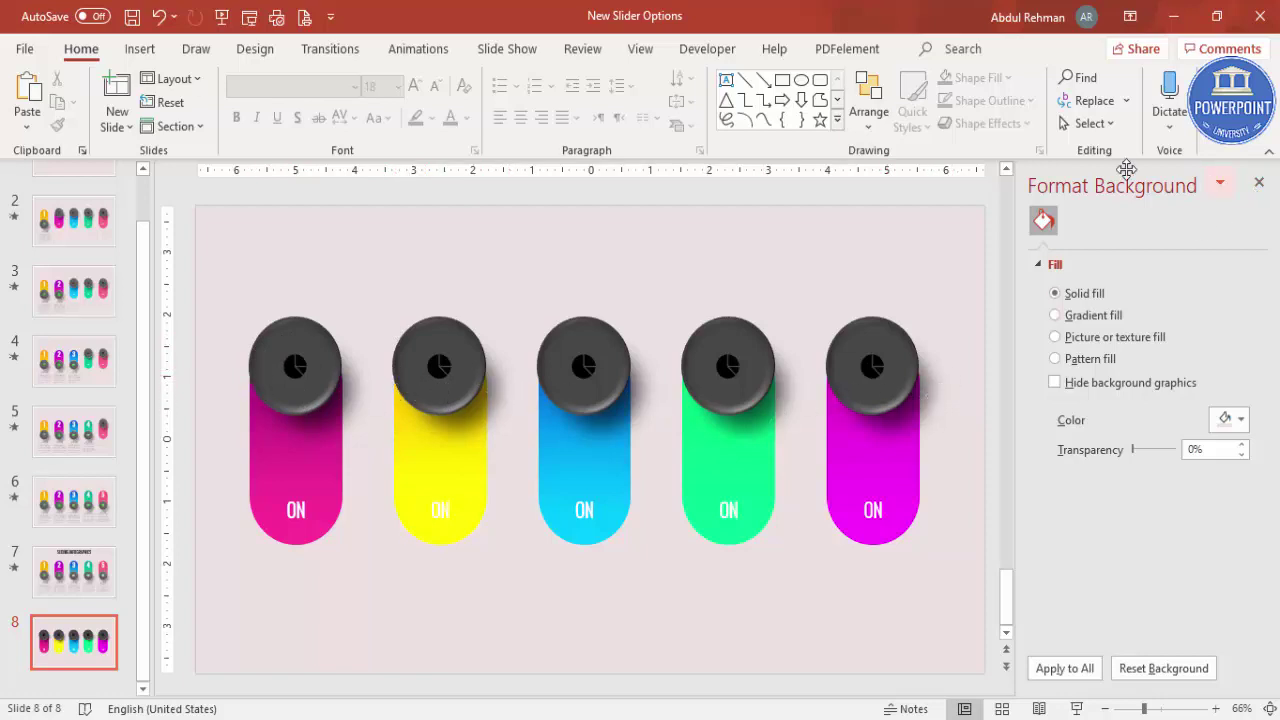
# Step: In the Selection pane, renumber the yellow and cyan sliders to 2 and 3, keeping their knobs visible
pyautogui.click(1094, 130)
pyautogui.click(1111, 204)
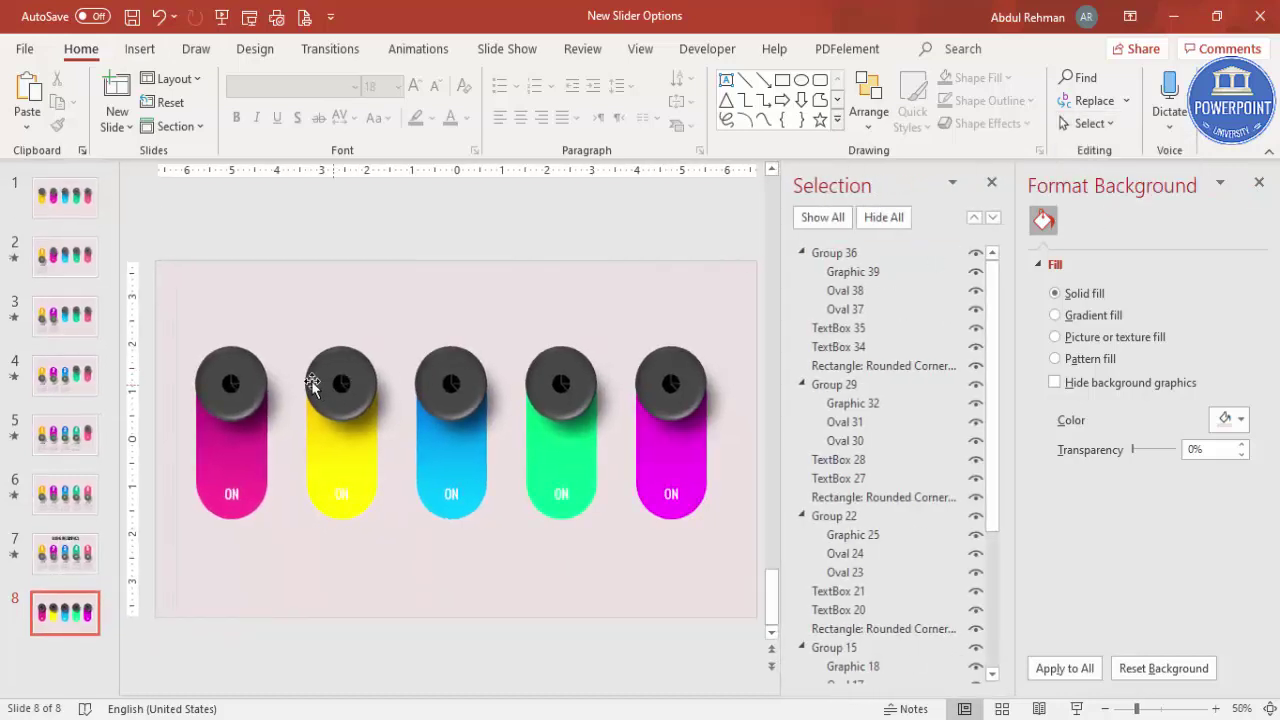
pyautogui.click(312, 385)
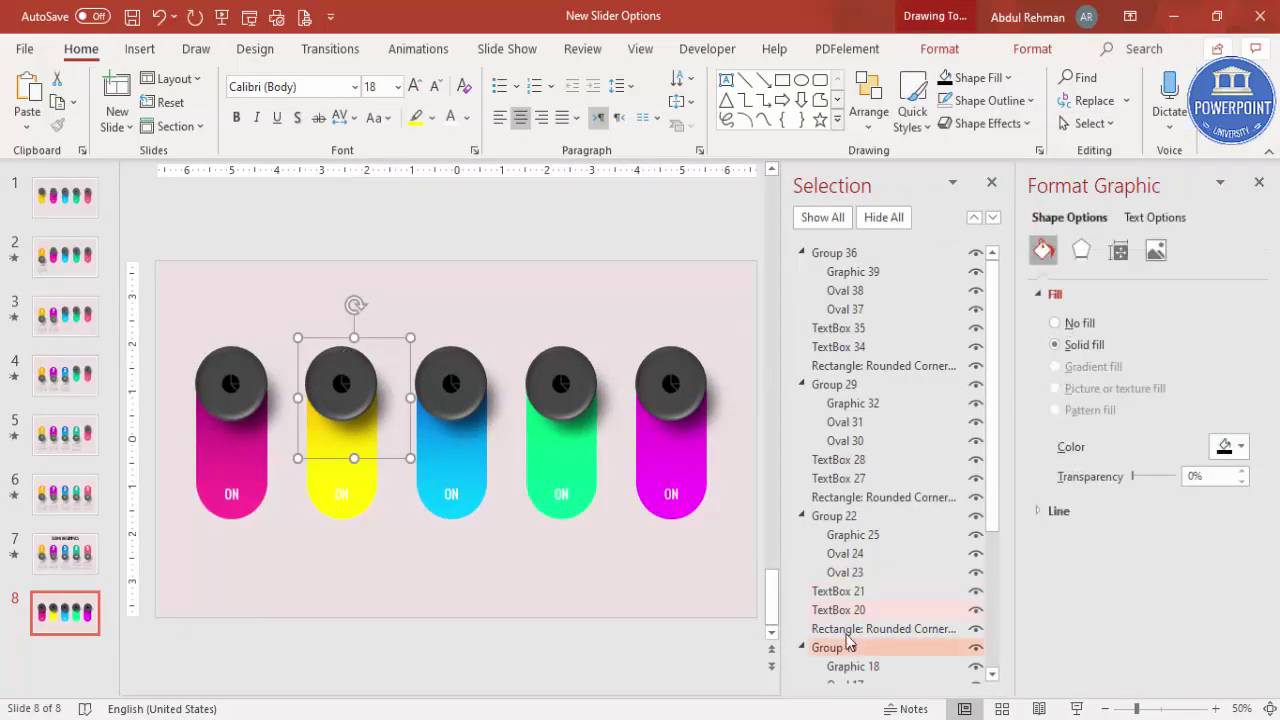
pyautogui.click(976, 655)
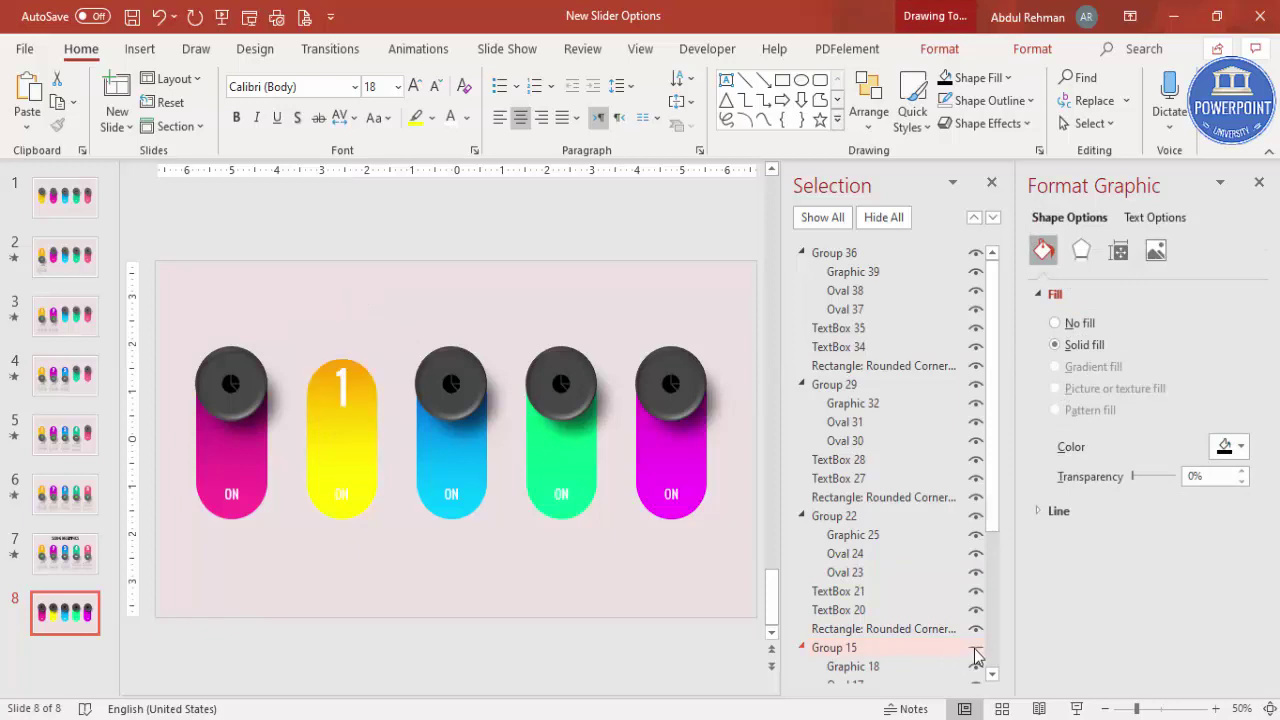
pyautogui.click(345, 380)
pyautogui.write('2')
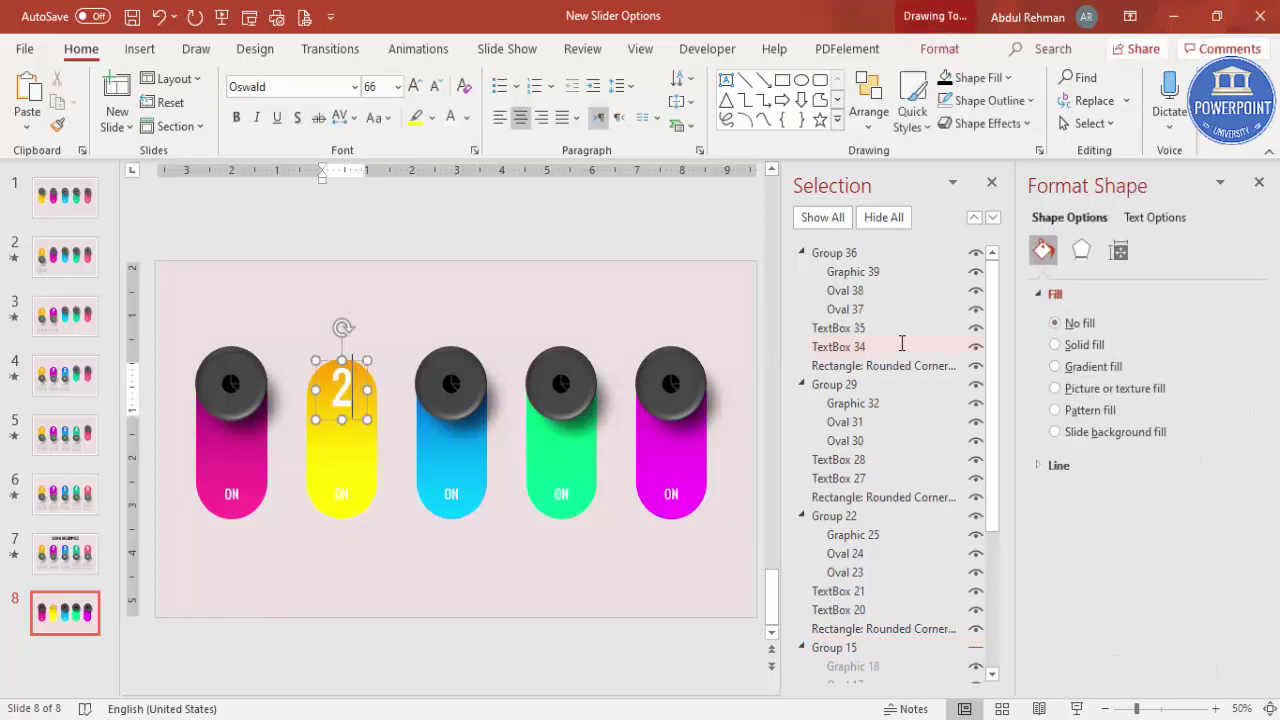
pyautogui.click(975, 648)
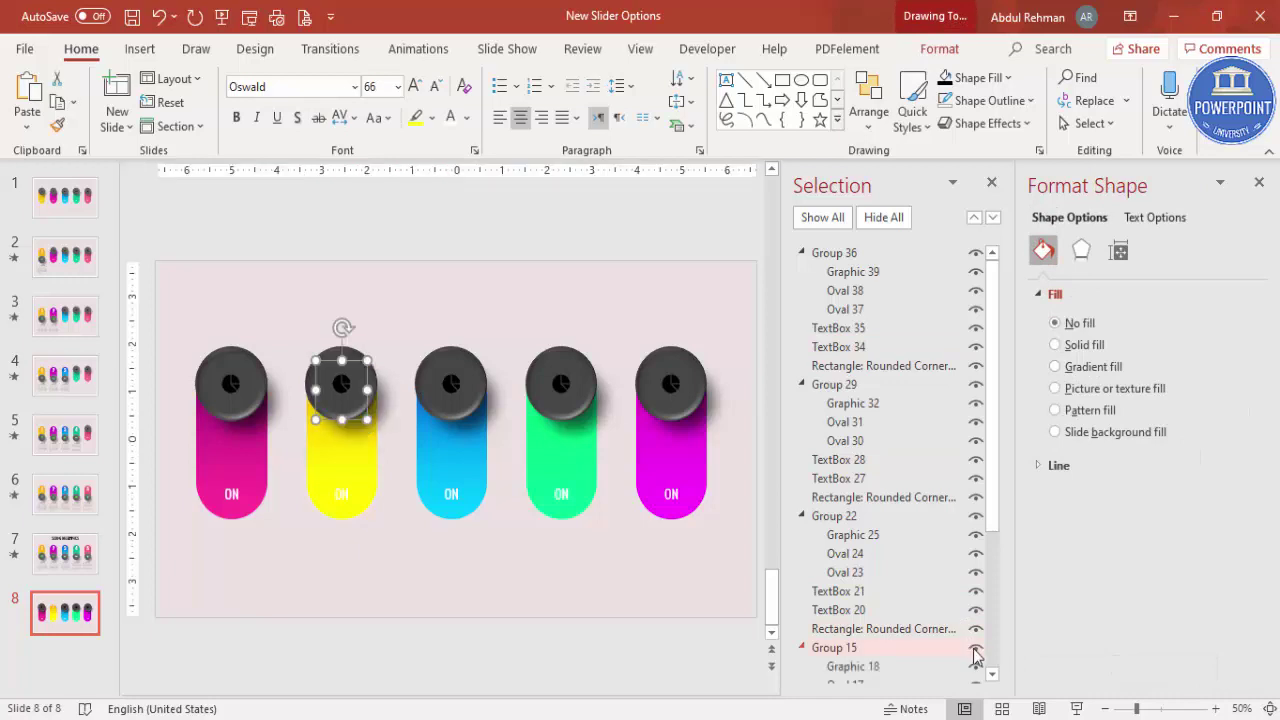
pyautogui.click(470, 372)
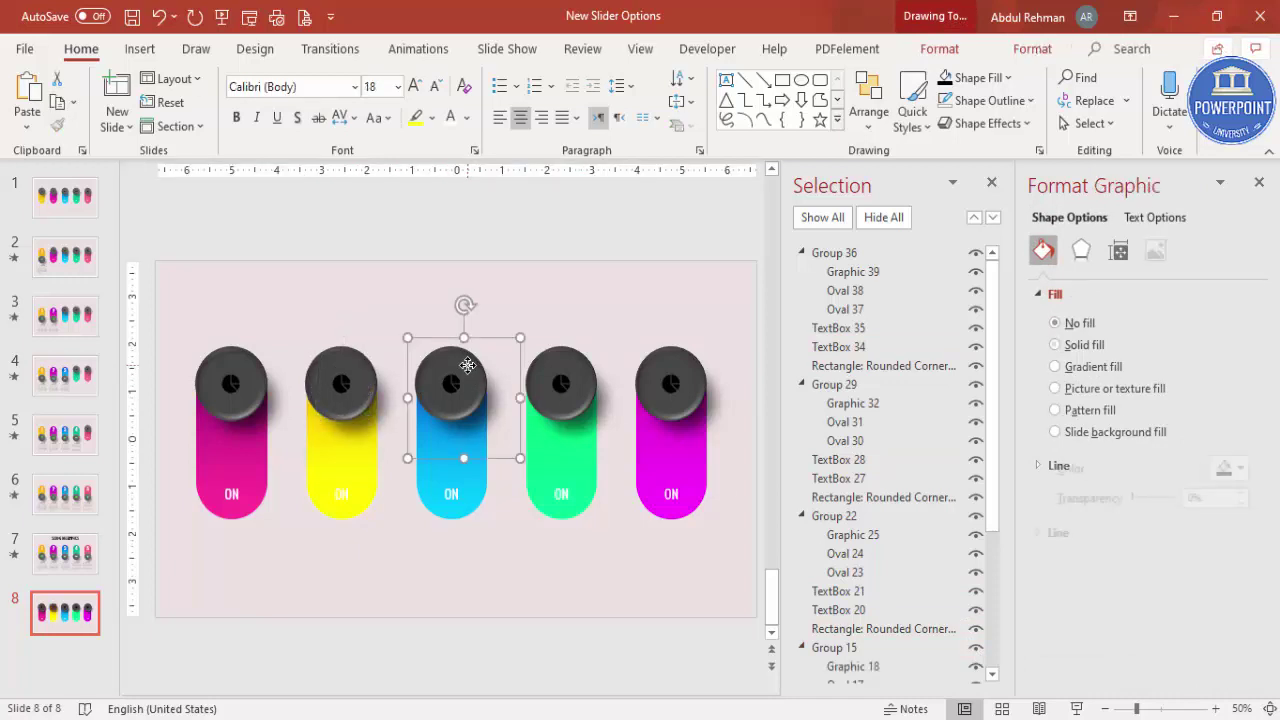
pyautogui.click(975, 516)
pyautogui.click(451, 390)
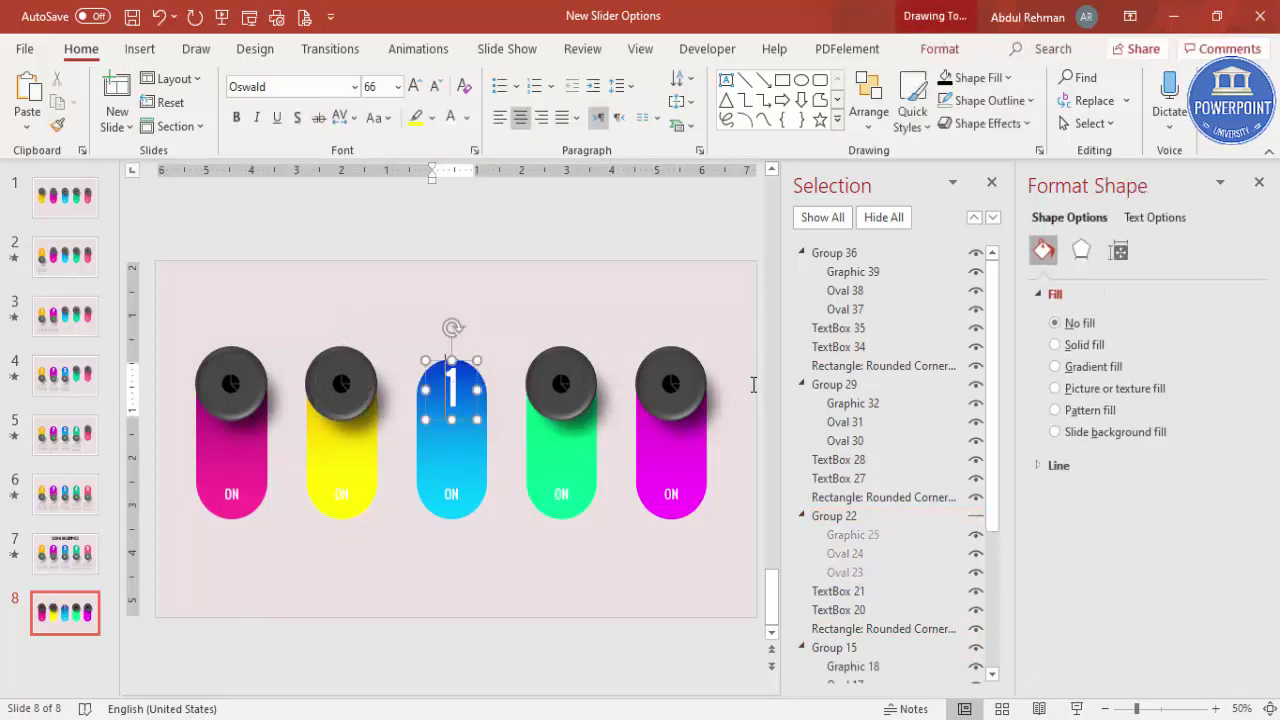
pyautogui.write('3')
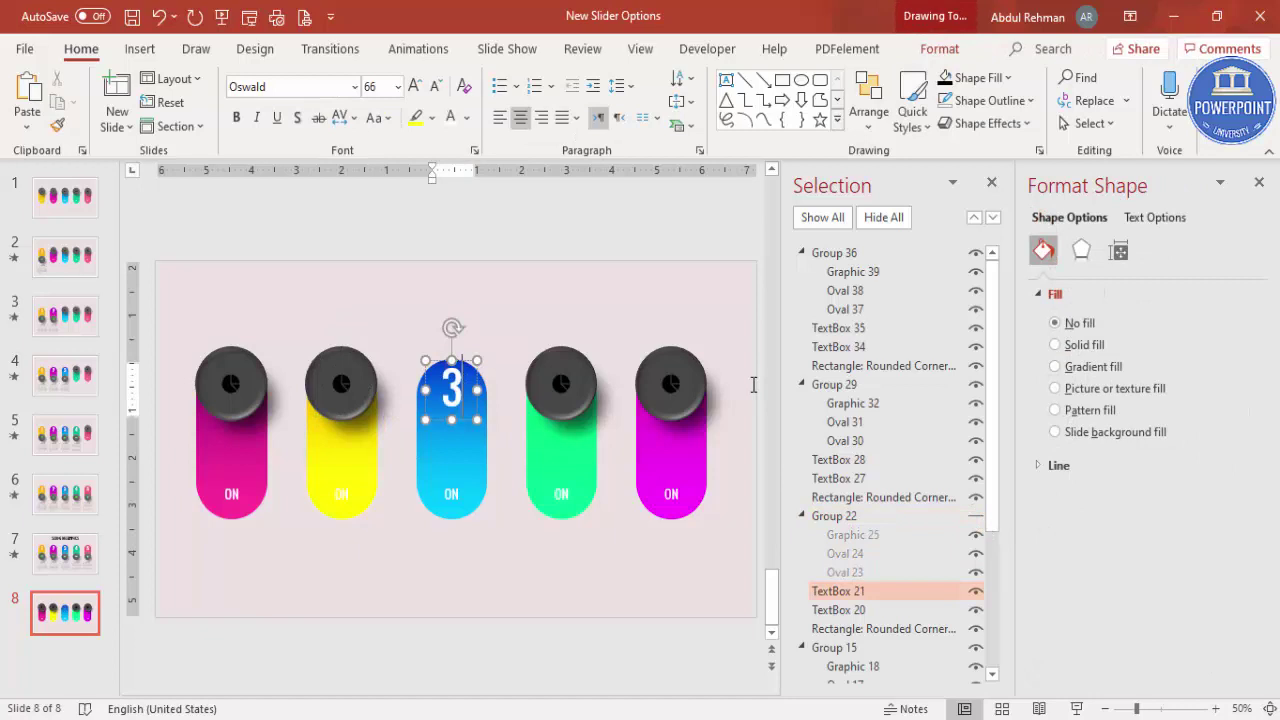
pyautogui.click(975, 516)
# Step: Change the green slider's number from 1 to 4 and show its knob again
pyautogui.click(552, 366)
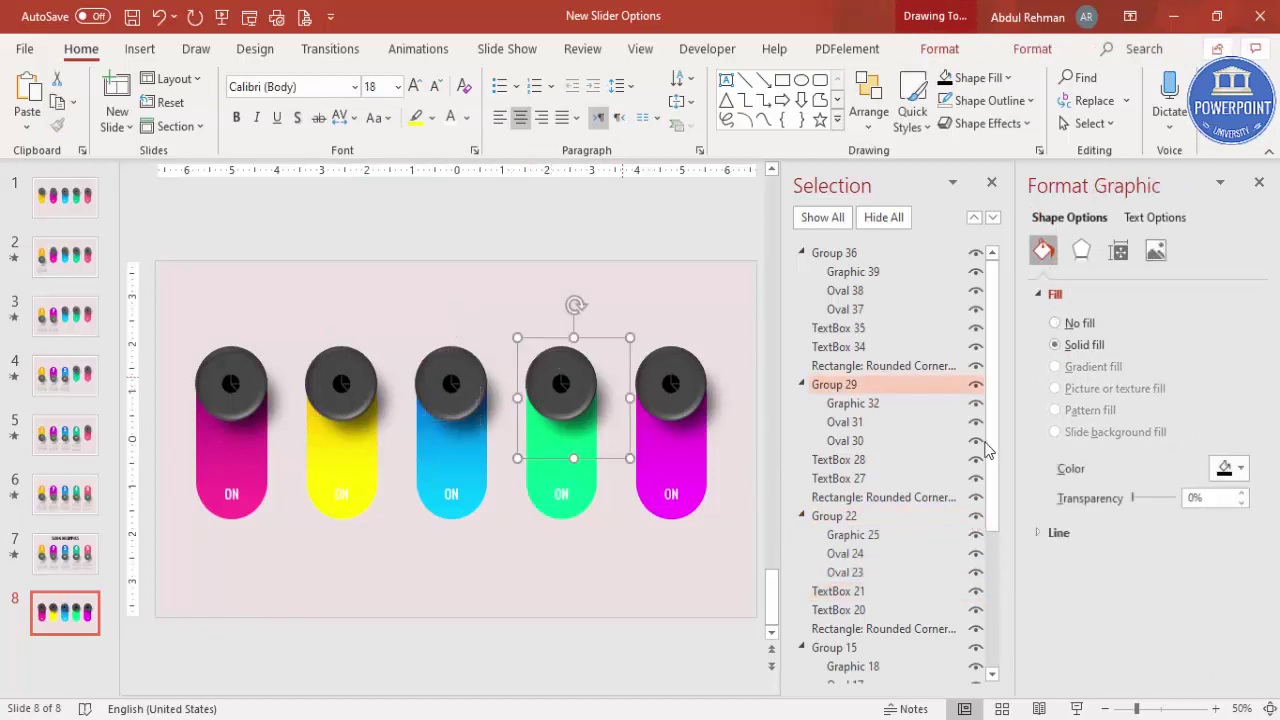
pyautogui.click(975, 384)
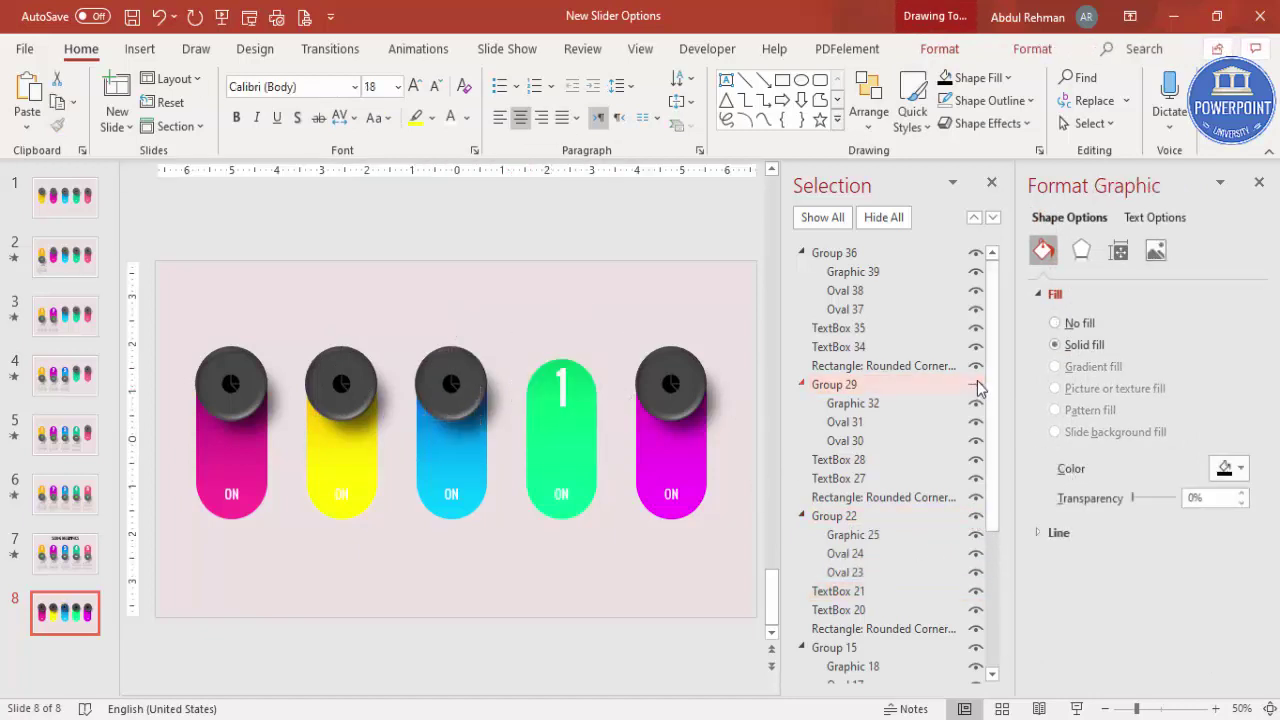
pyautogui.click(565, 390)
pyautogui.click(565, 390)
pyautogui.press('BackSpace')
pyautogui.write('4')
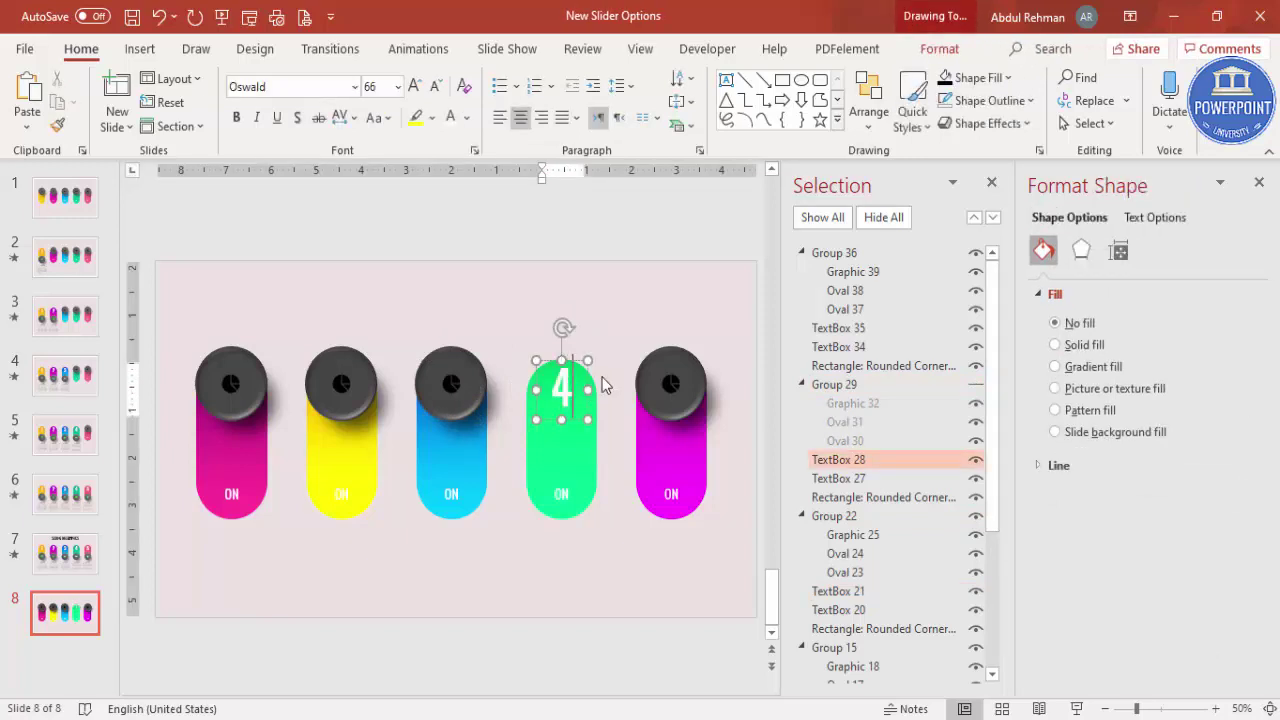
pyautogui.click(975, 384)
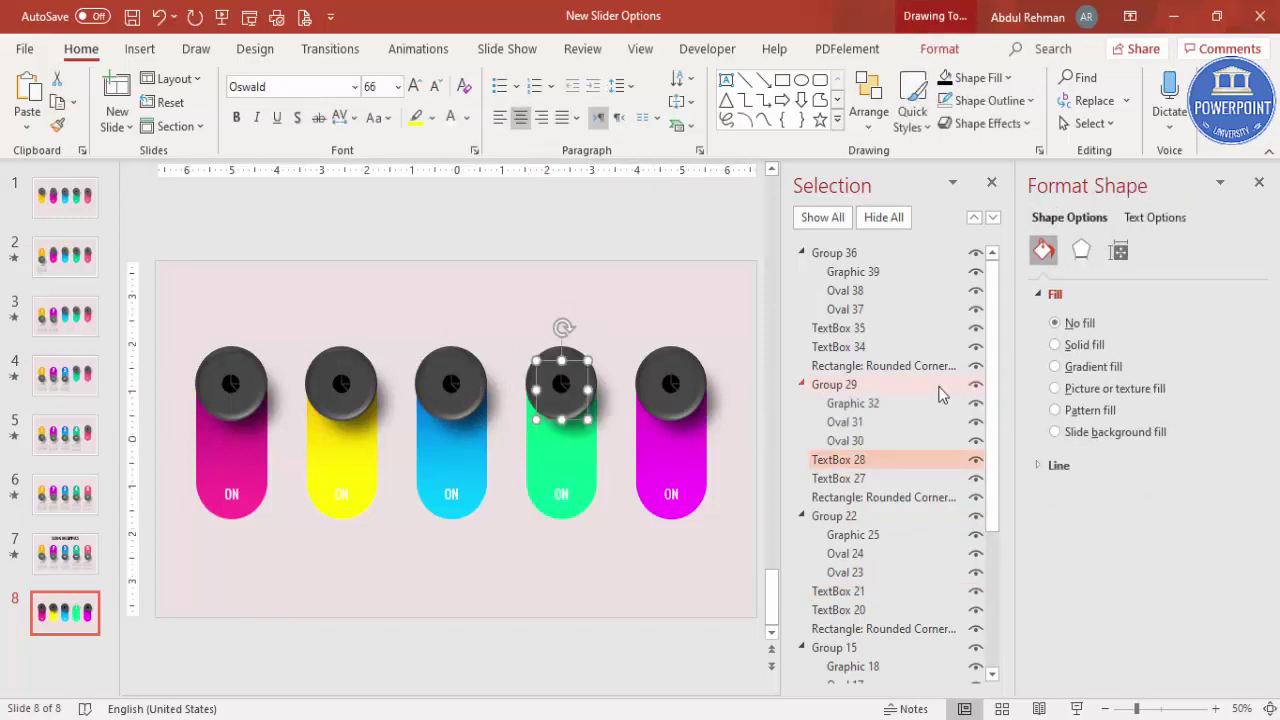
# Step: Change the magenta slider's number from 1 to 5 and show its knob again
pyautogui.click(689, 374)
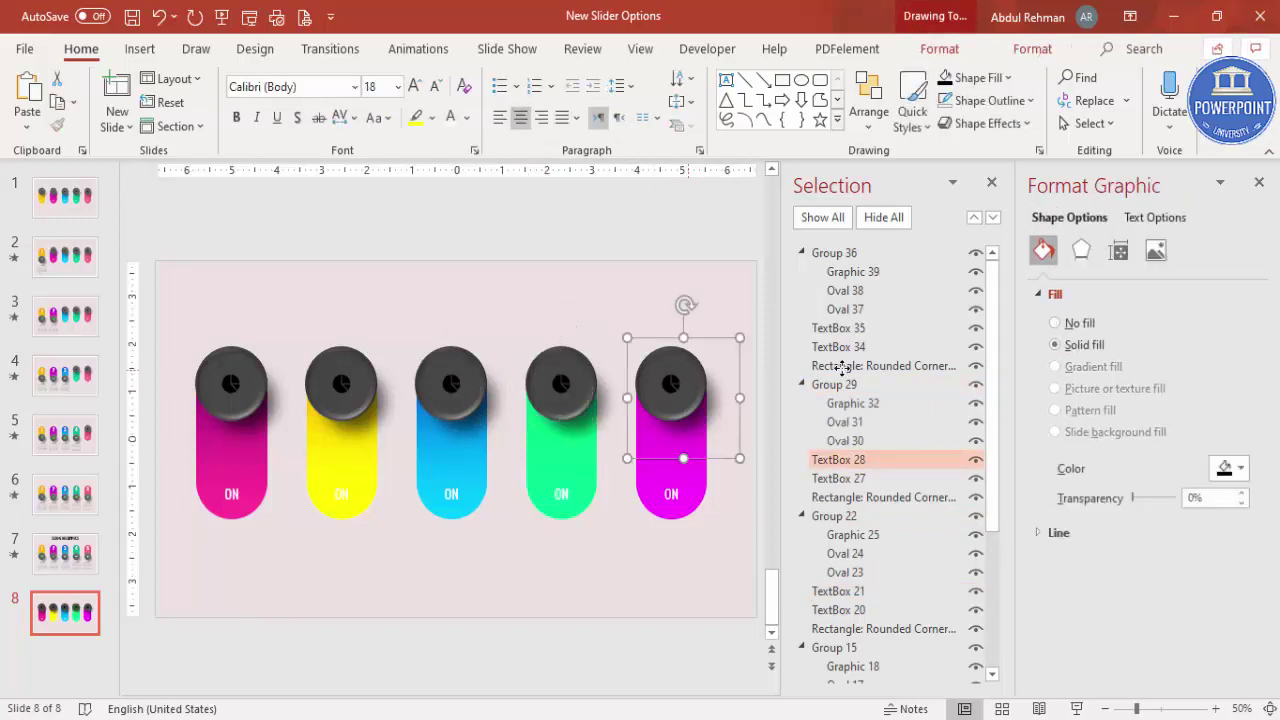
pyautogui.click(976, 253)
pyautogui.press('Escape')
pyautogui.click(672, 388)
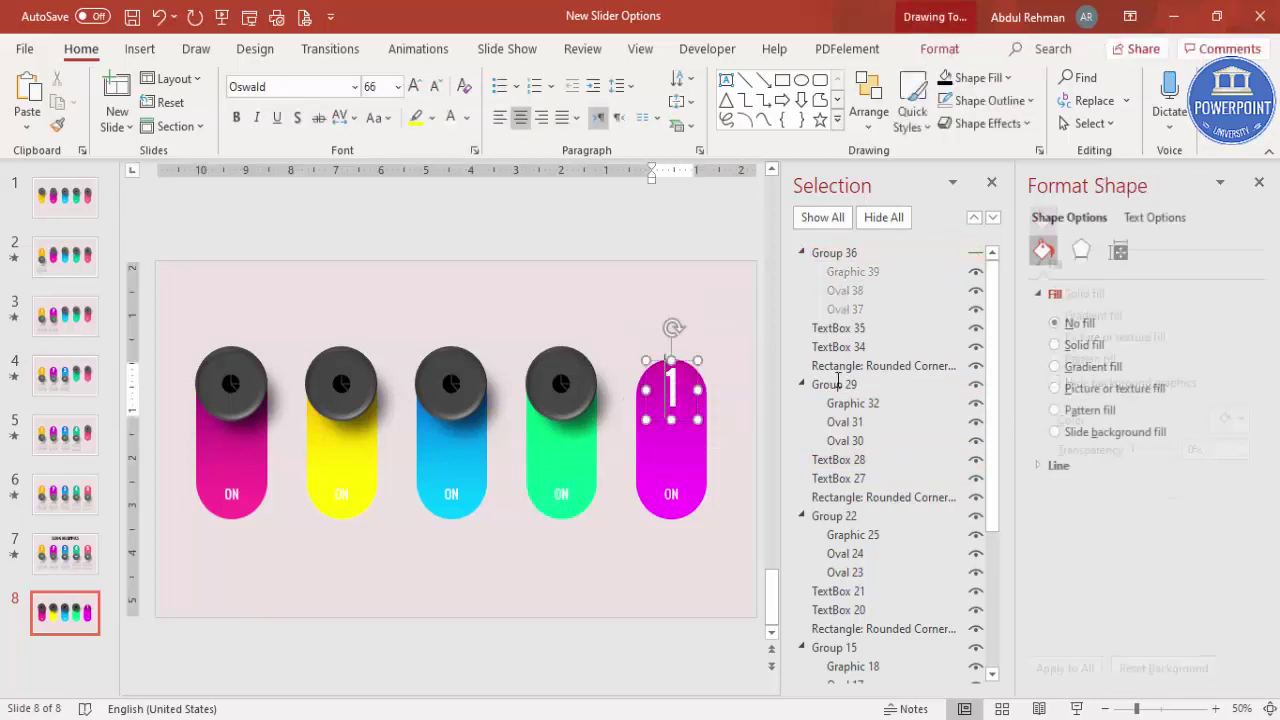
pyautogui.press('BackSpace')
pyautogui.write('5')
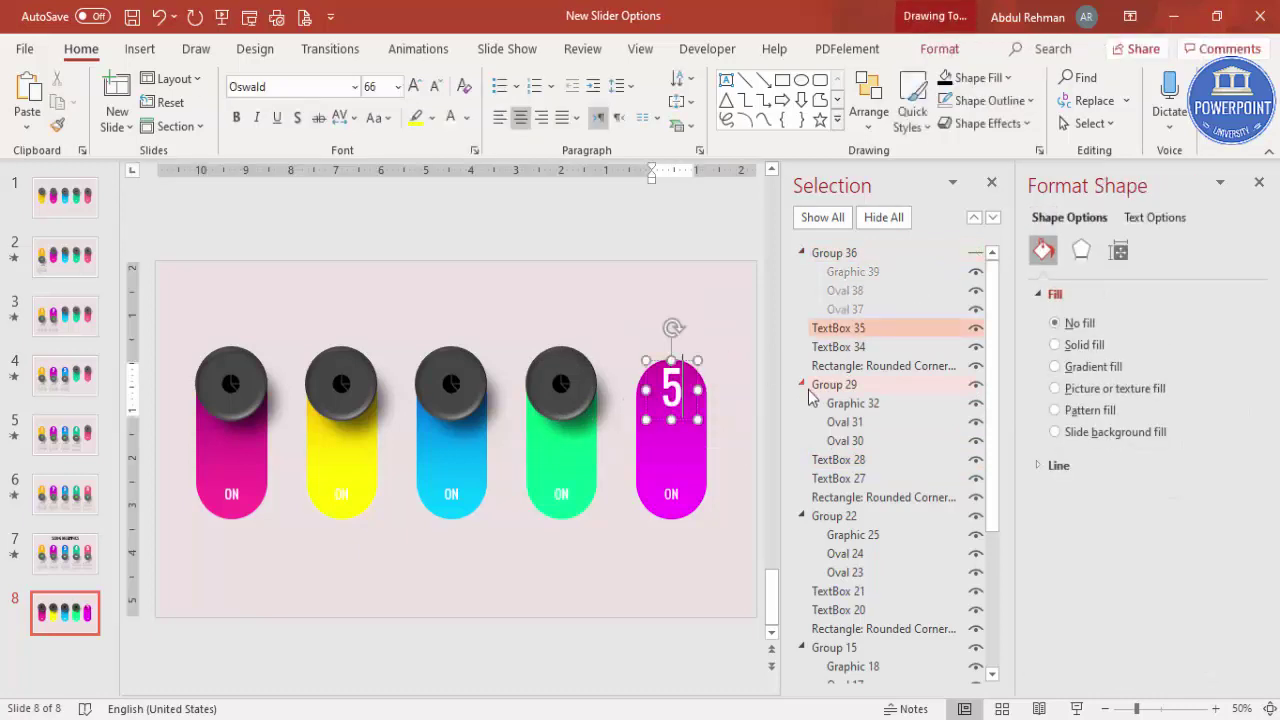
pyautogui.click(976, 253)
pyautogui.click(714, 250)
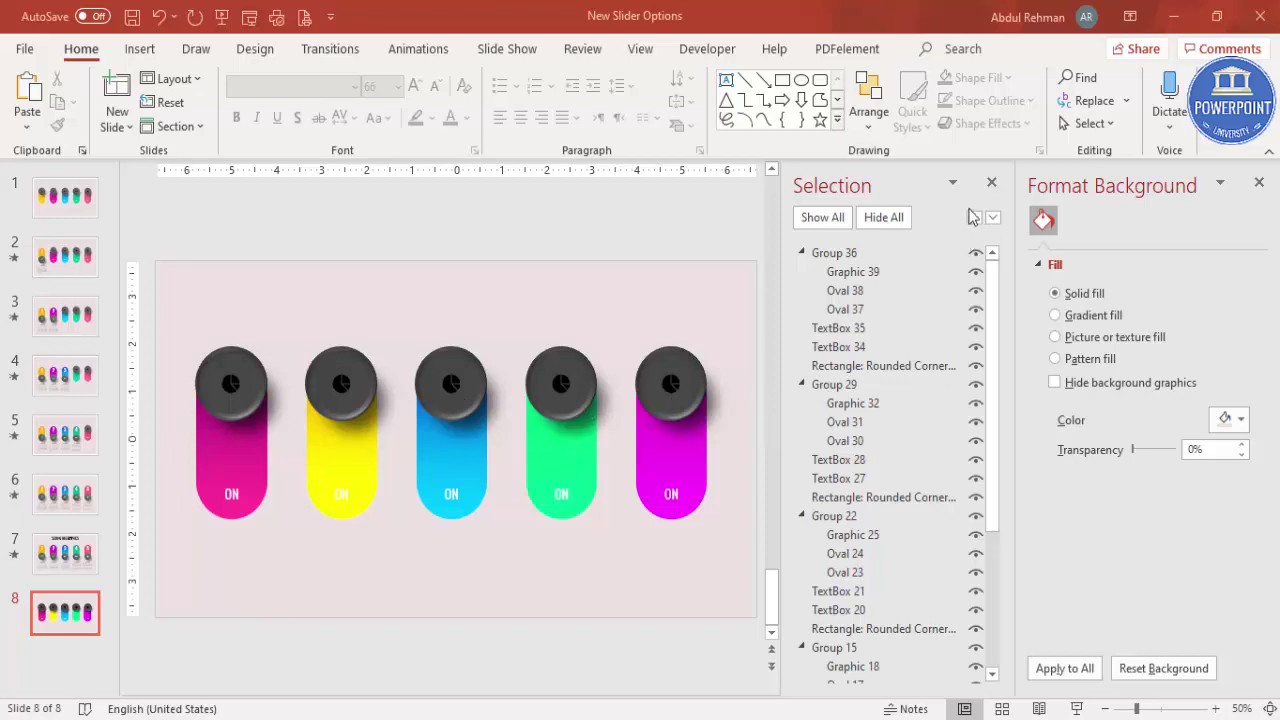
# Step: Close the Selection pane and select the icon on the yellow slider's knob
pyautogui.click(992, 183)
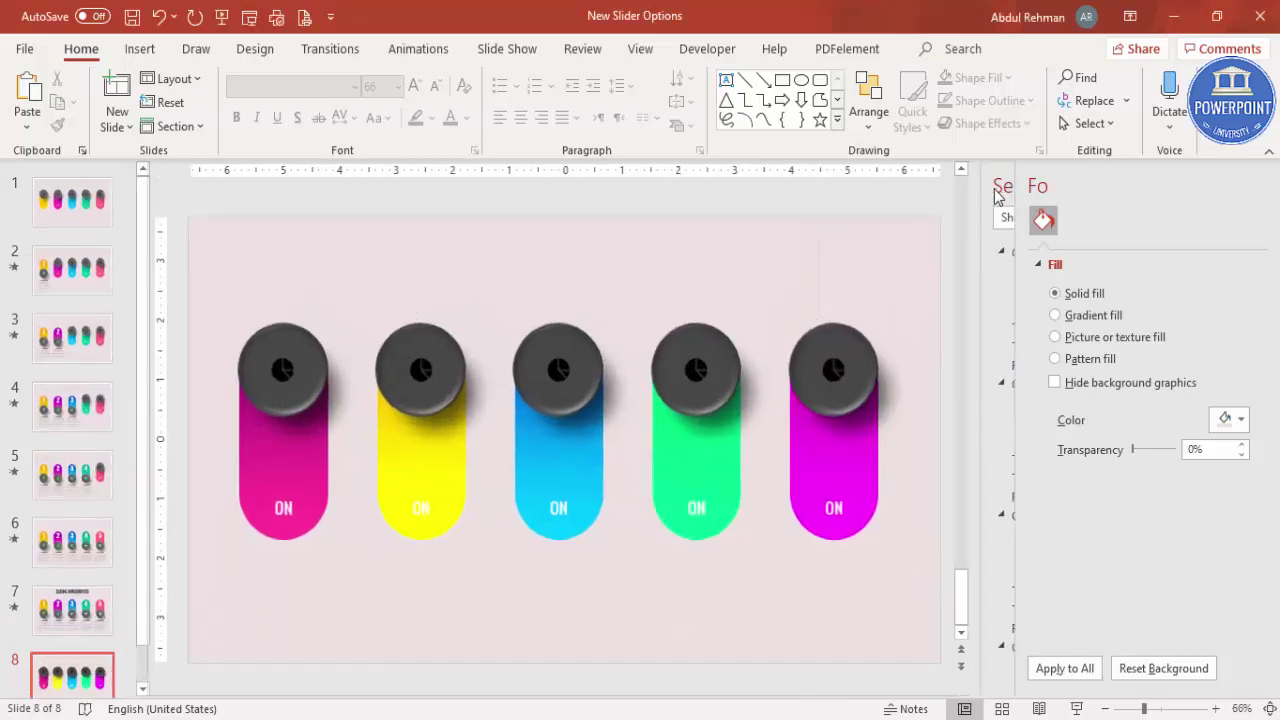
pyautogui.click(436, 364)
pyautogui.click(438, 366)
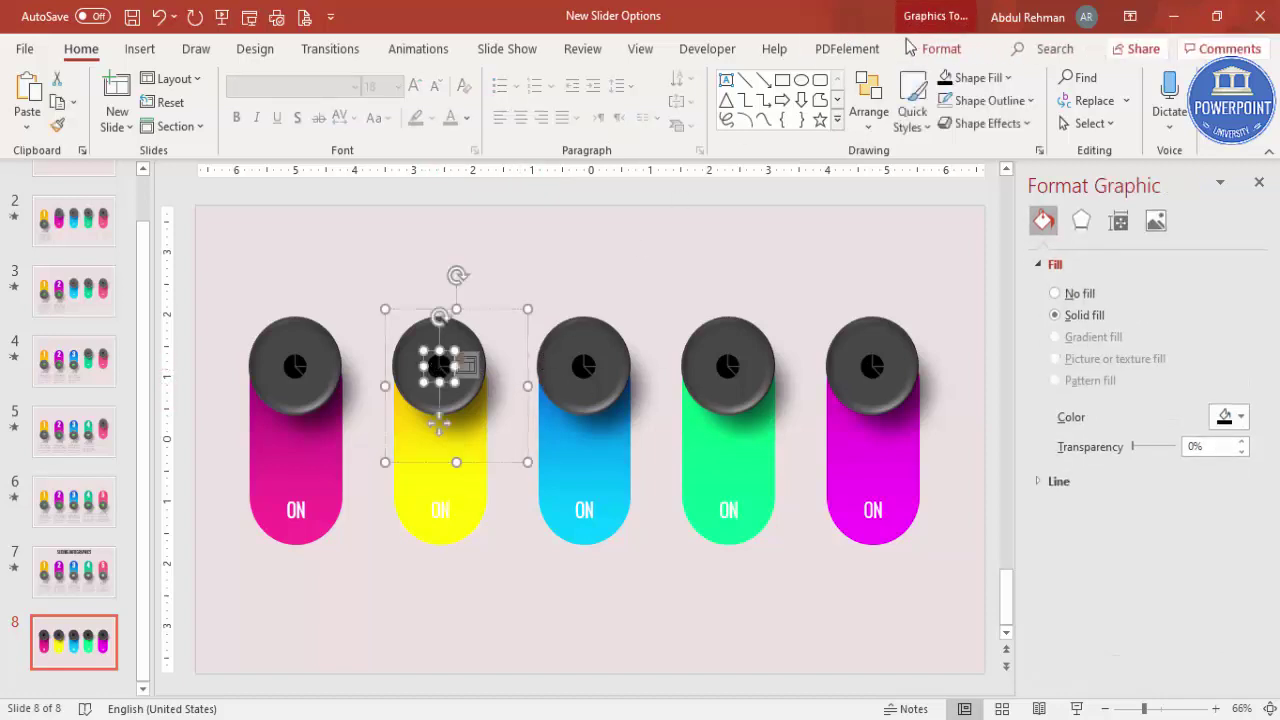
# Step: Swap the yellow knob's pie-chart graphic for the Business folder icon from the icon library
pyautogui.click(958, 48)
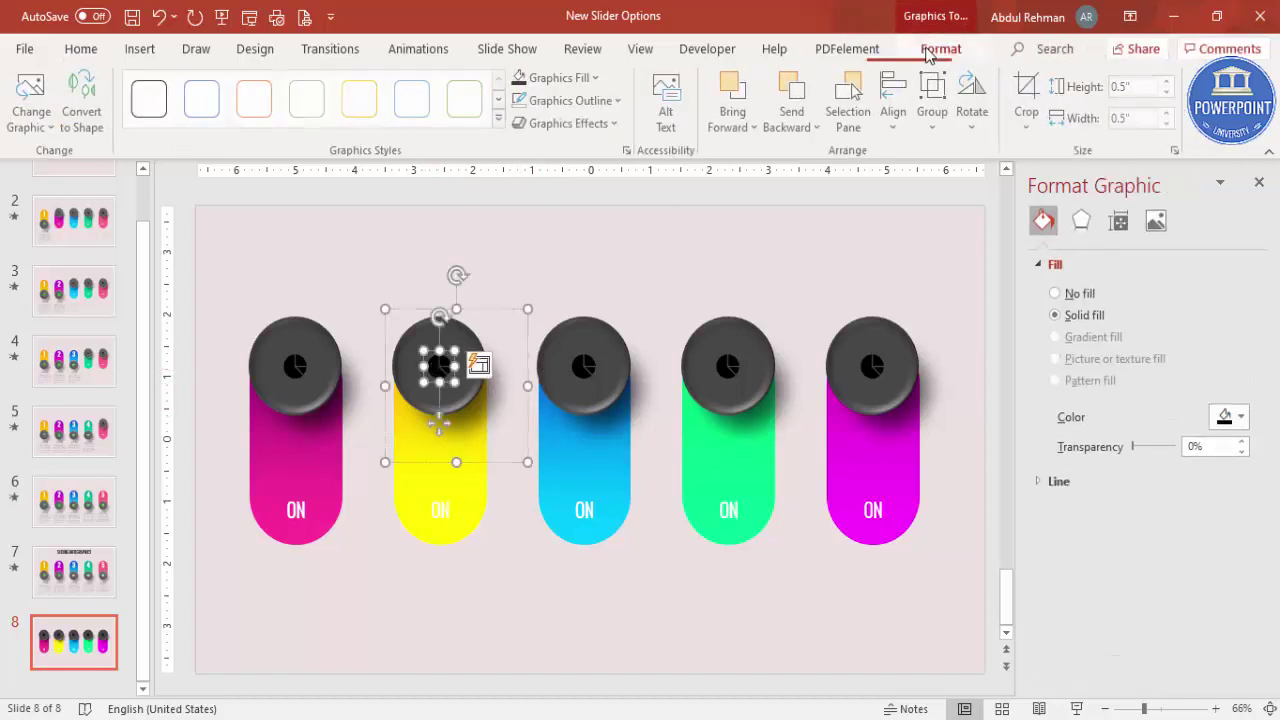
pyautogui.click(33, 128)
pyautogui.click(119, 214)
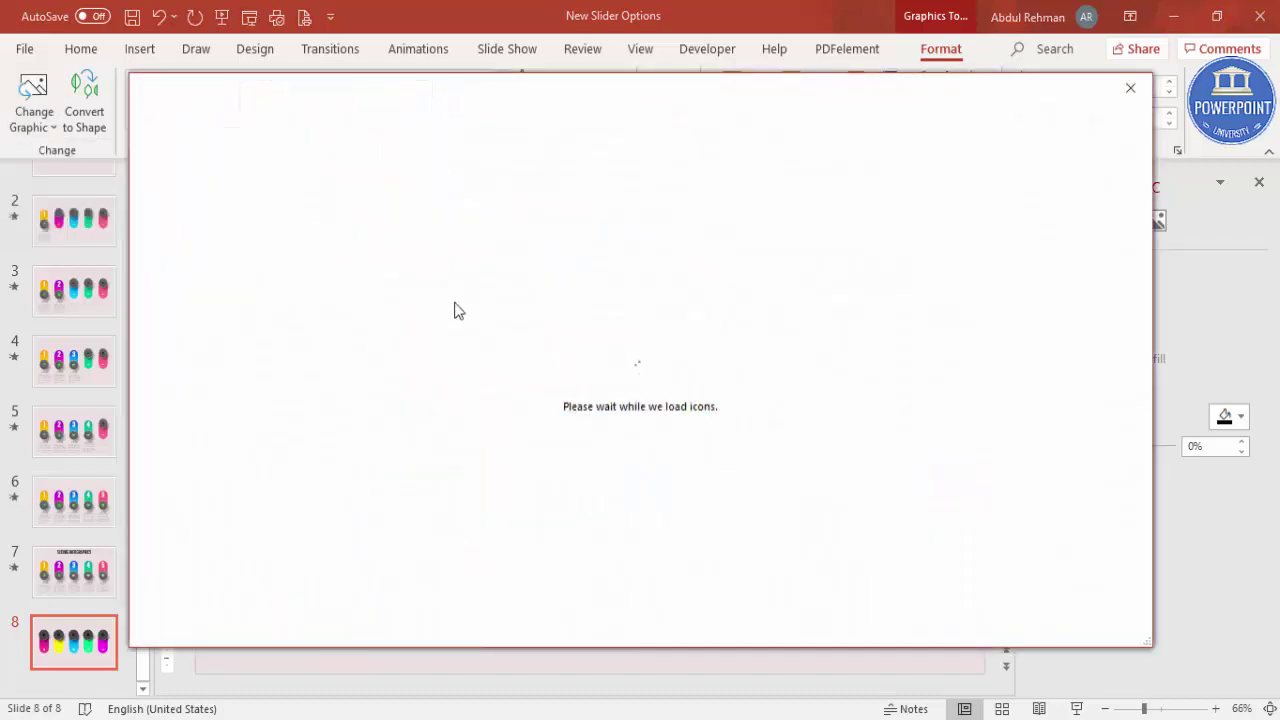
pyautogui.scroll(-5, 880, 540)
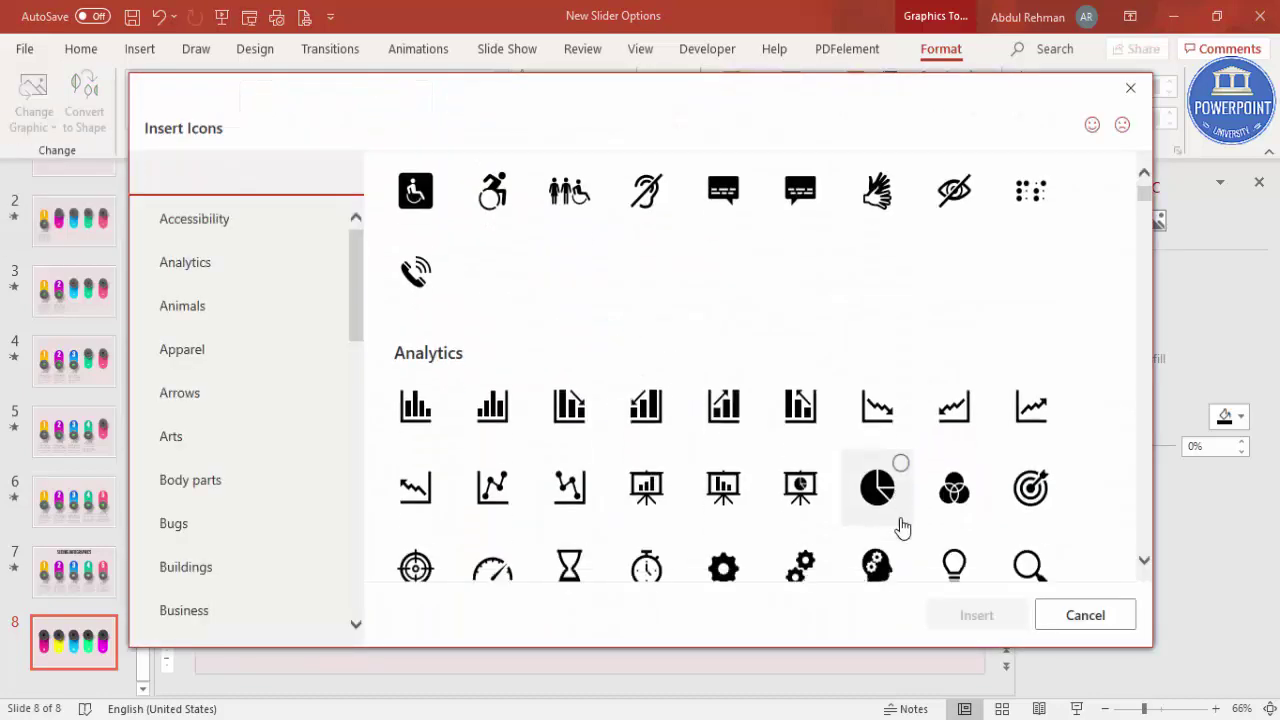
pyautogui.scroll(-15, 762, 452)
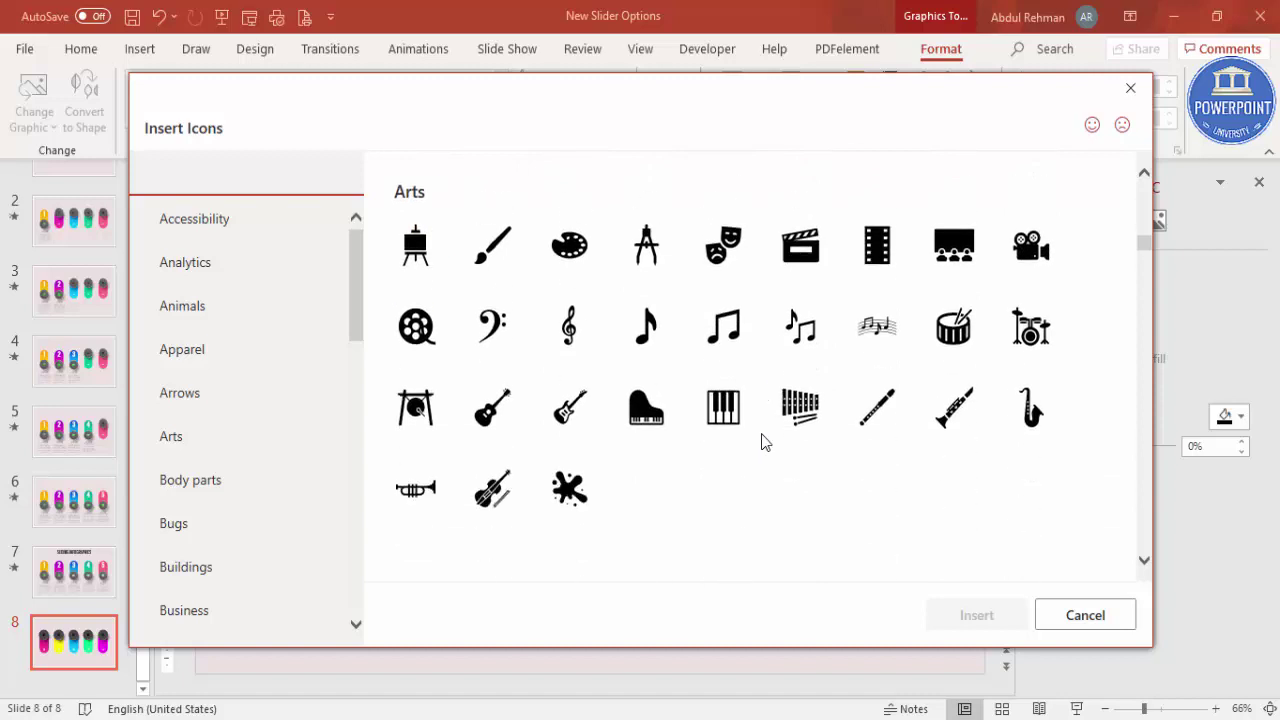
pyautogui.scroll(-8, 762, 440)
pyautogui.click(805, 238)
pyautogui.click(988, 615)
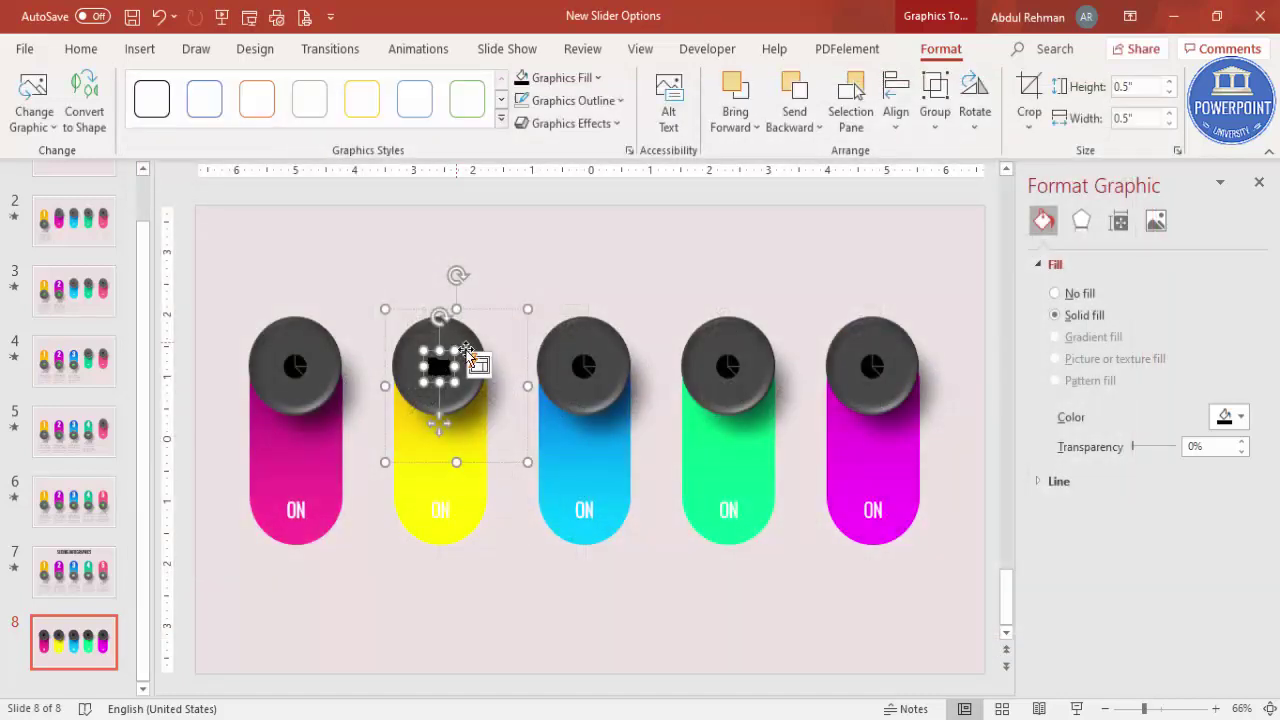
pyautogui.click(536, 585)
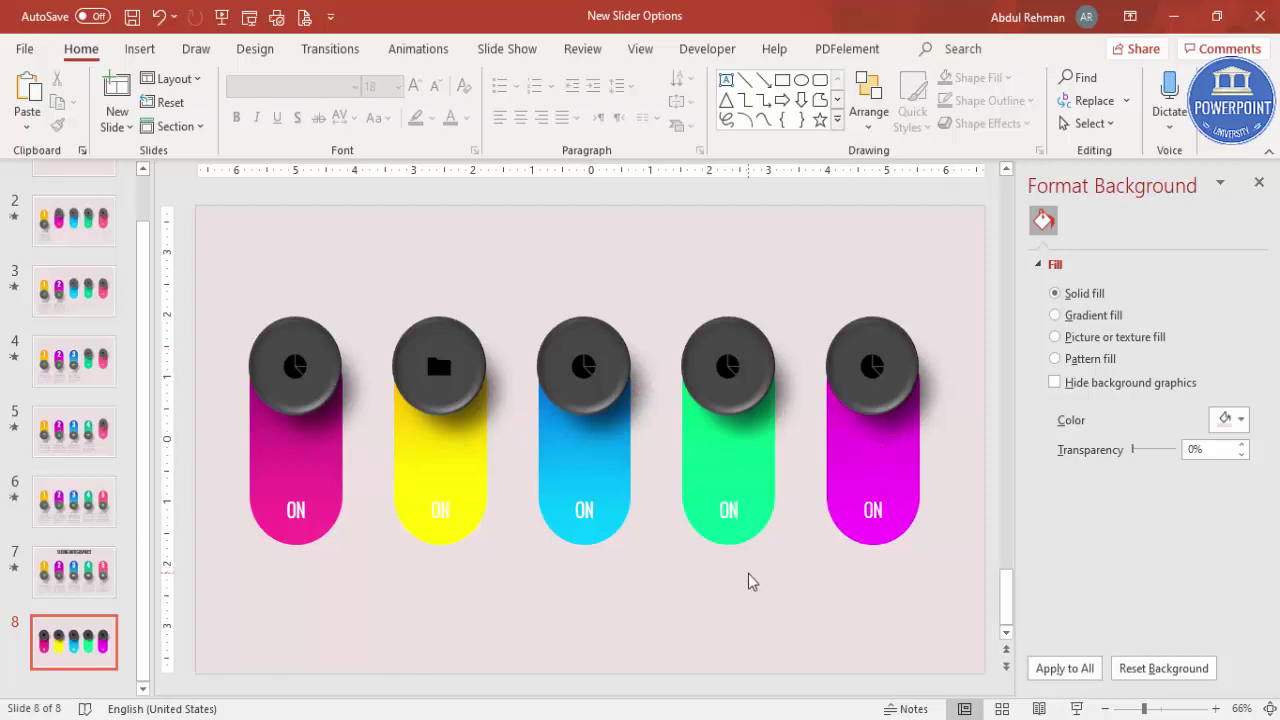
# Step: Duplicate slide 8 as slide 9 and get the Text Box tool ready
pyautogui.rightClick(87, 642)
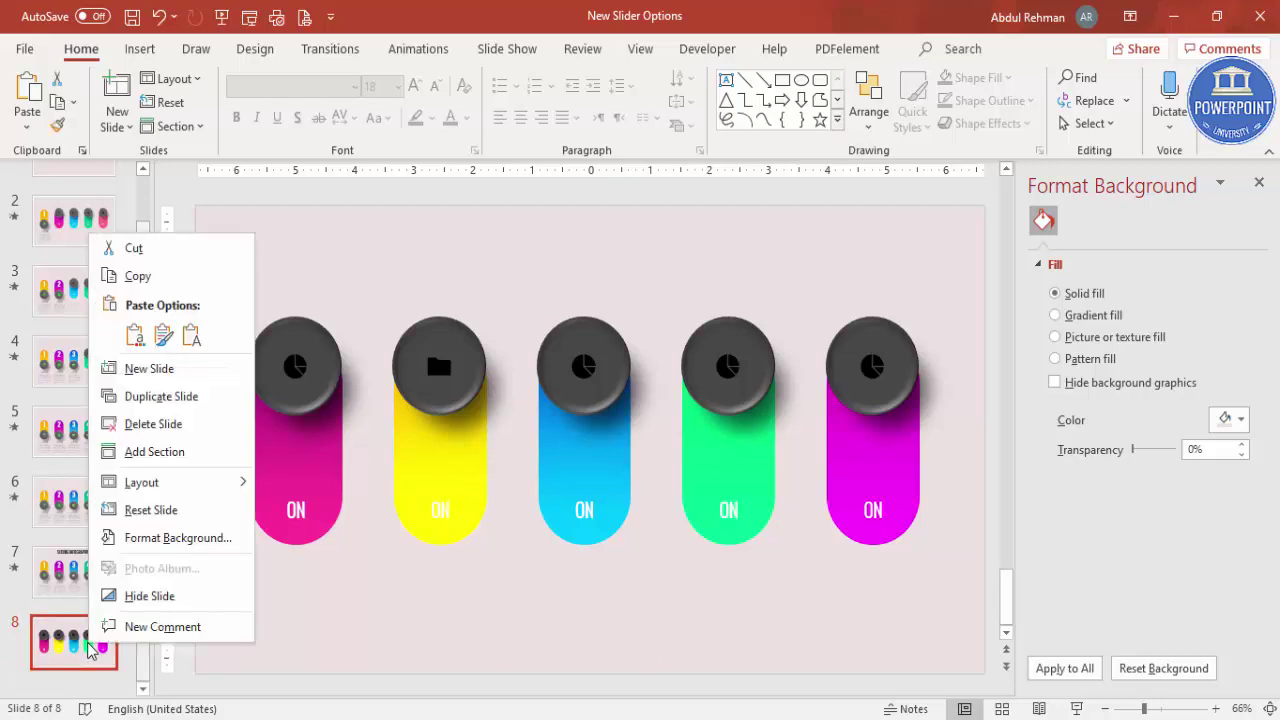
pyautogui.click(160, 397)
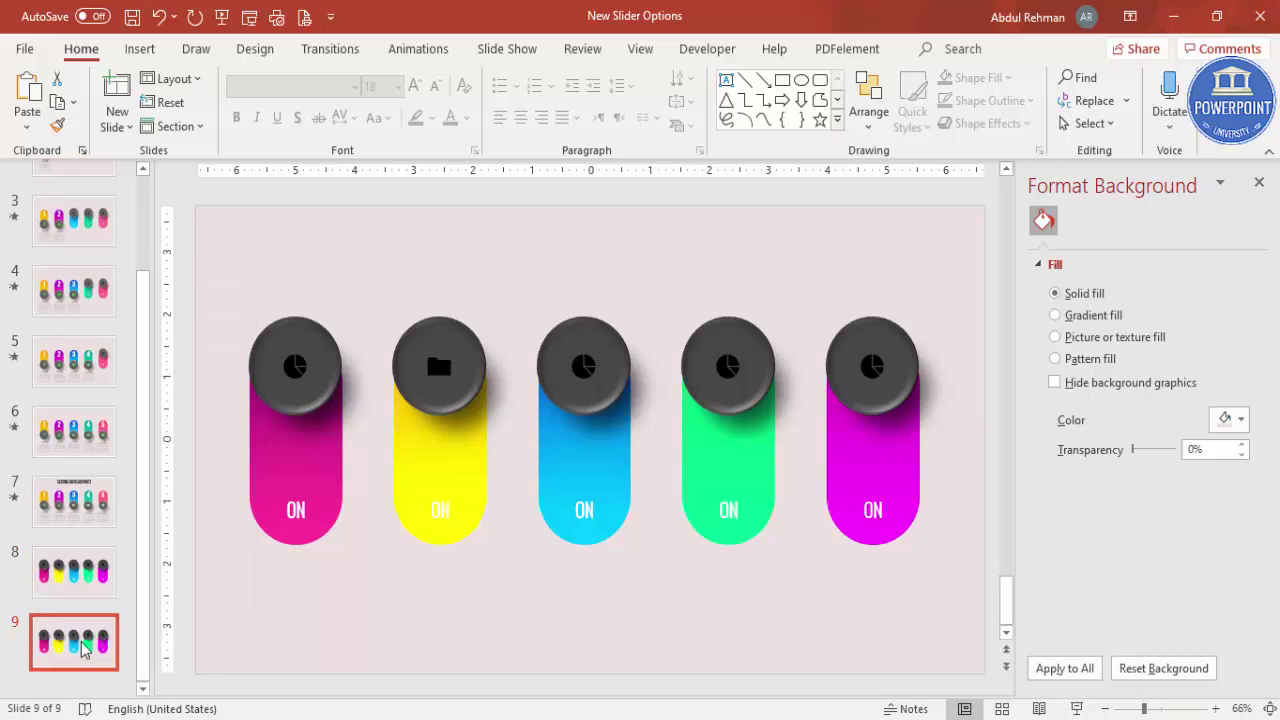
pyautogui.click(140, 49)
pyautogui.click(756, 108)
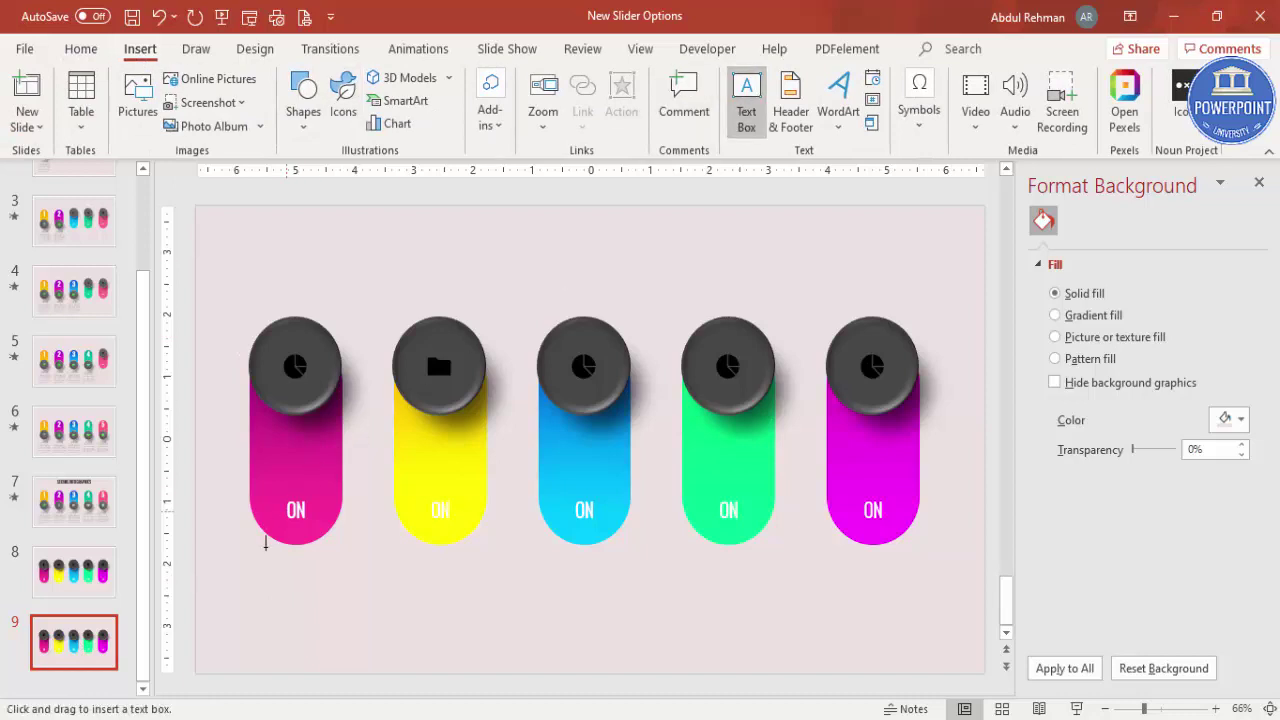
# Step: Add a centred 'YOUR TITLE' in Oswald, size 14, under the first pill
pyautogui.moveTo(256, 569); pyautogui.dragTo(393, 604)
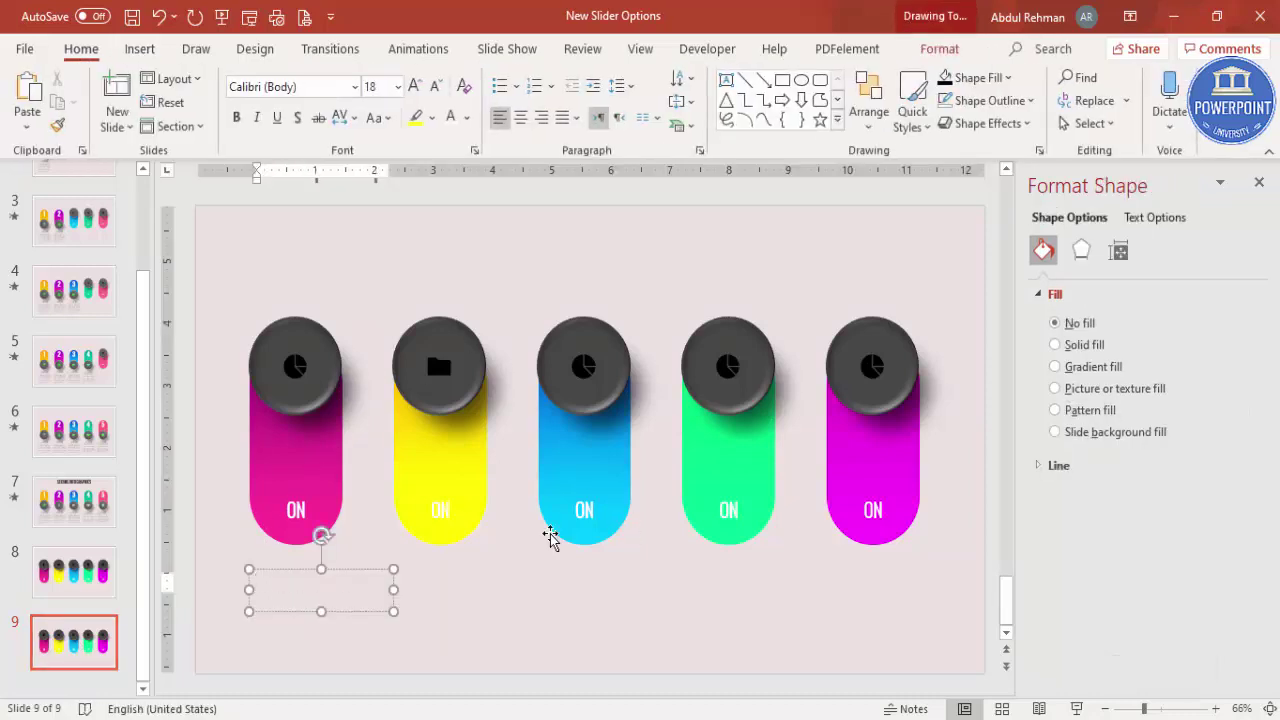
pyautogui.write('YOUR TITLE')
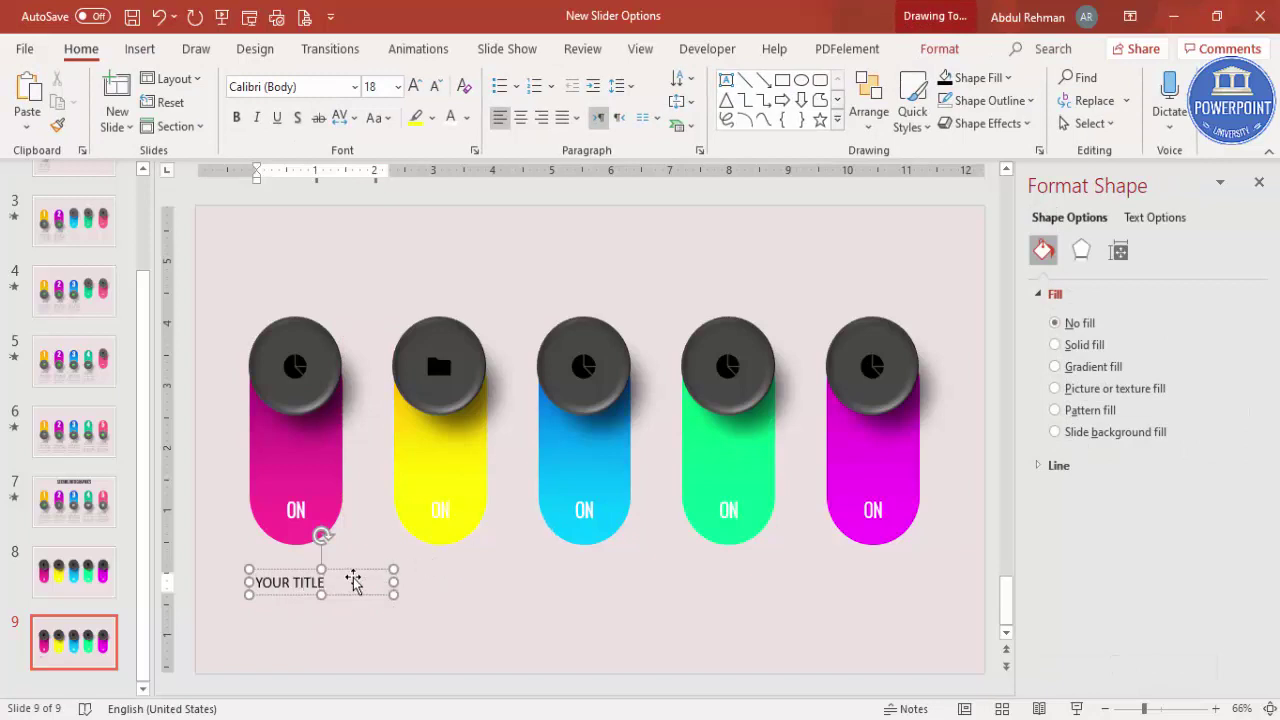
pyautogui.click(353, 582)
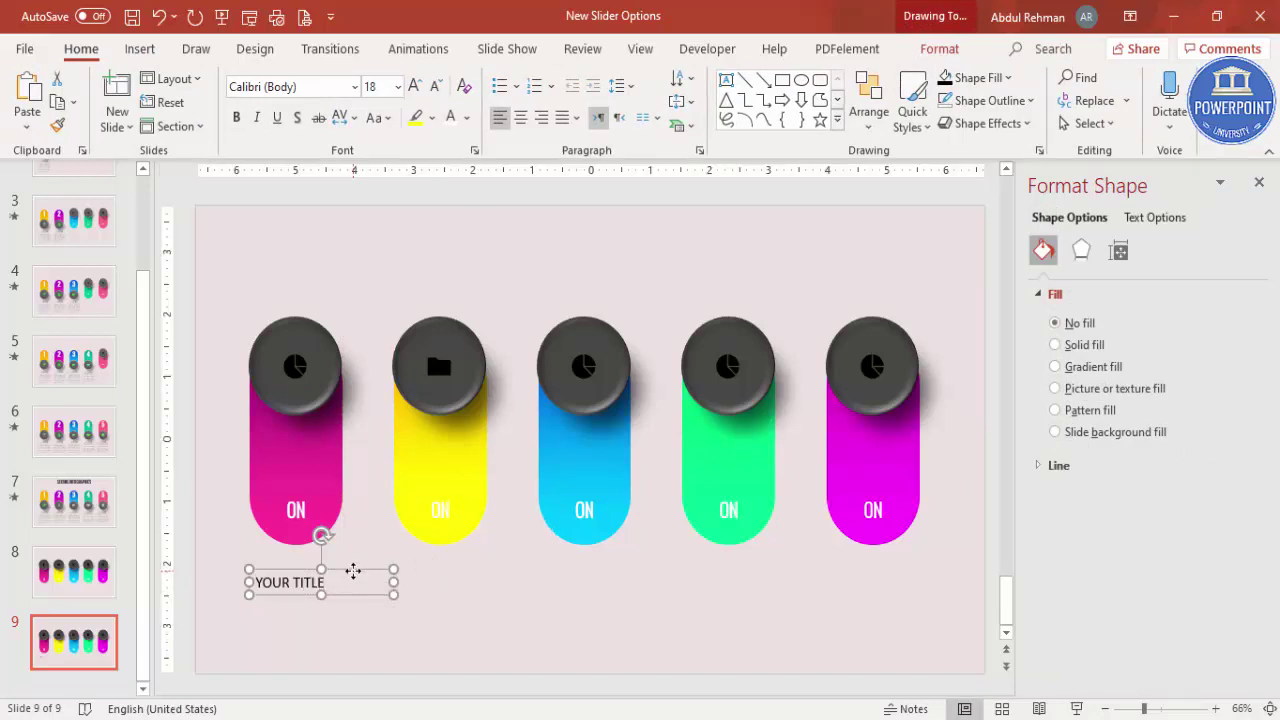
pyautogui.click(518, 127)
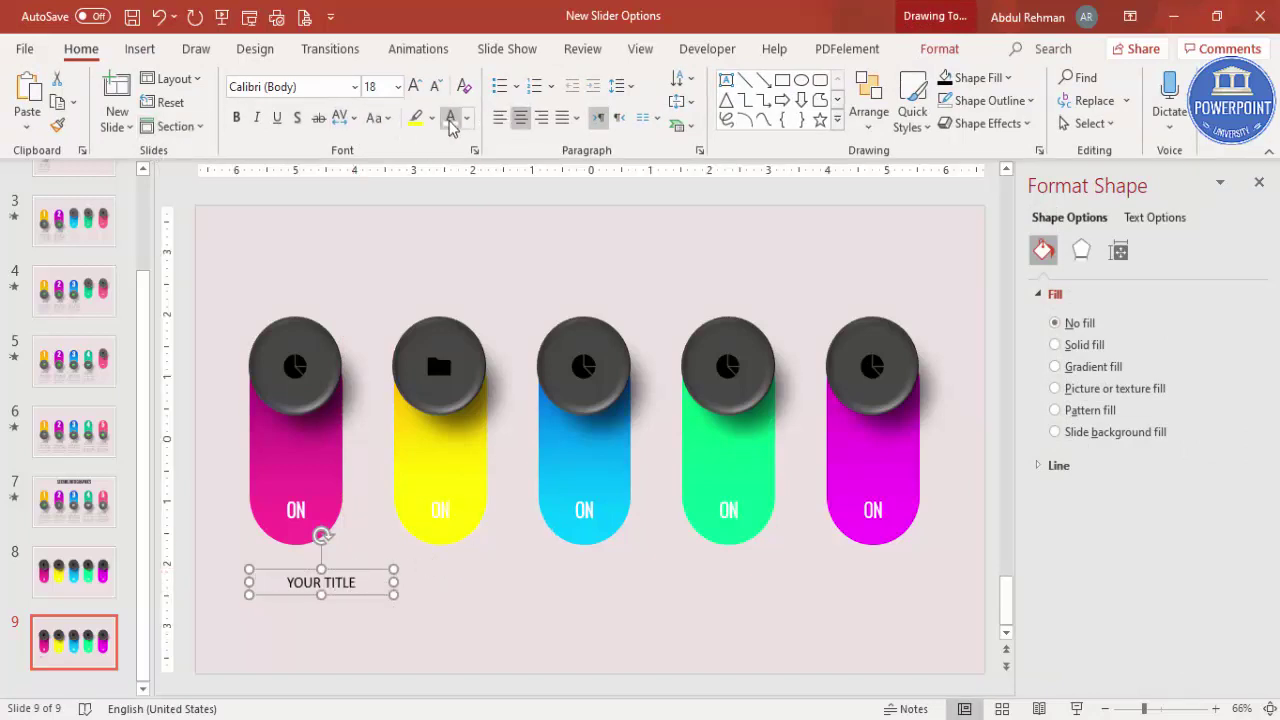
pyautogui.write('Oswald')
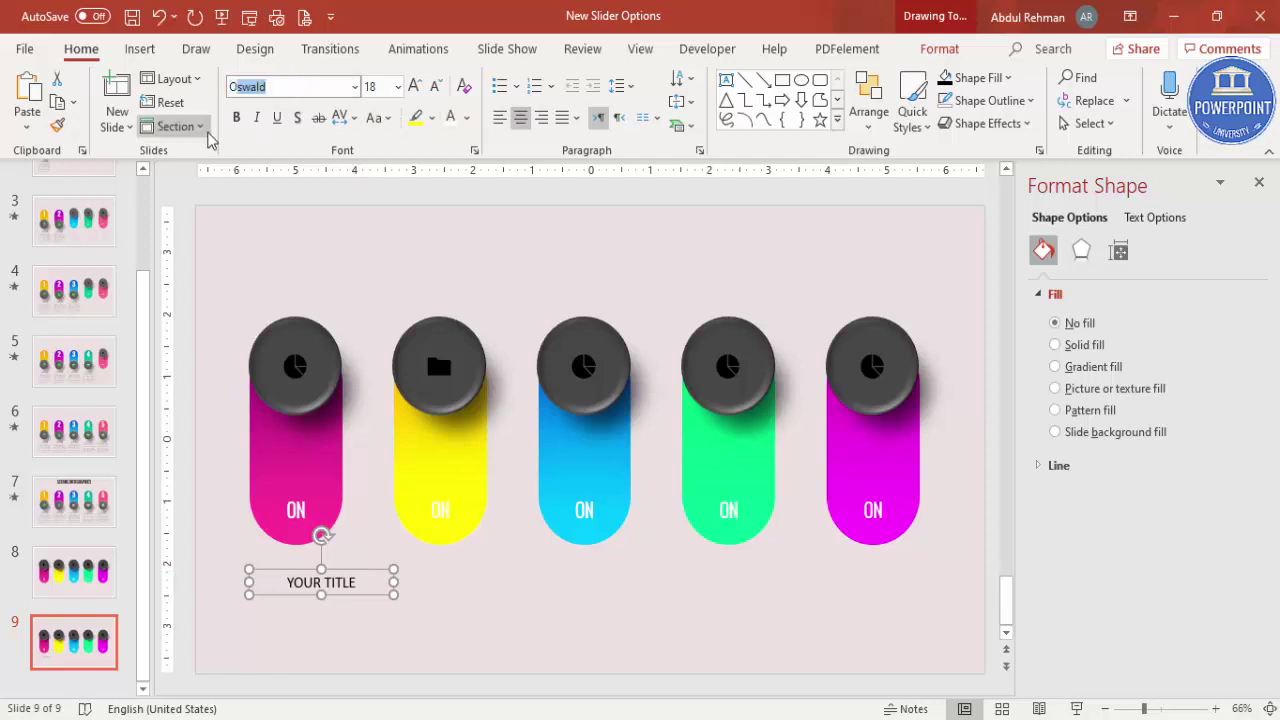
pyautogui.press('Return')
pyautogui.moveTo(357, 569); pyautogui.dragTo(331, 566)
pyautogui.click(435, 86)
pyautogui.click(435, 86)
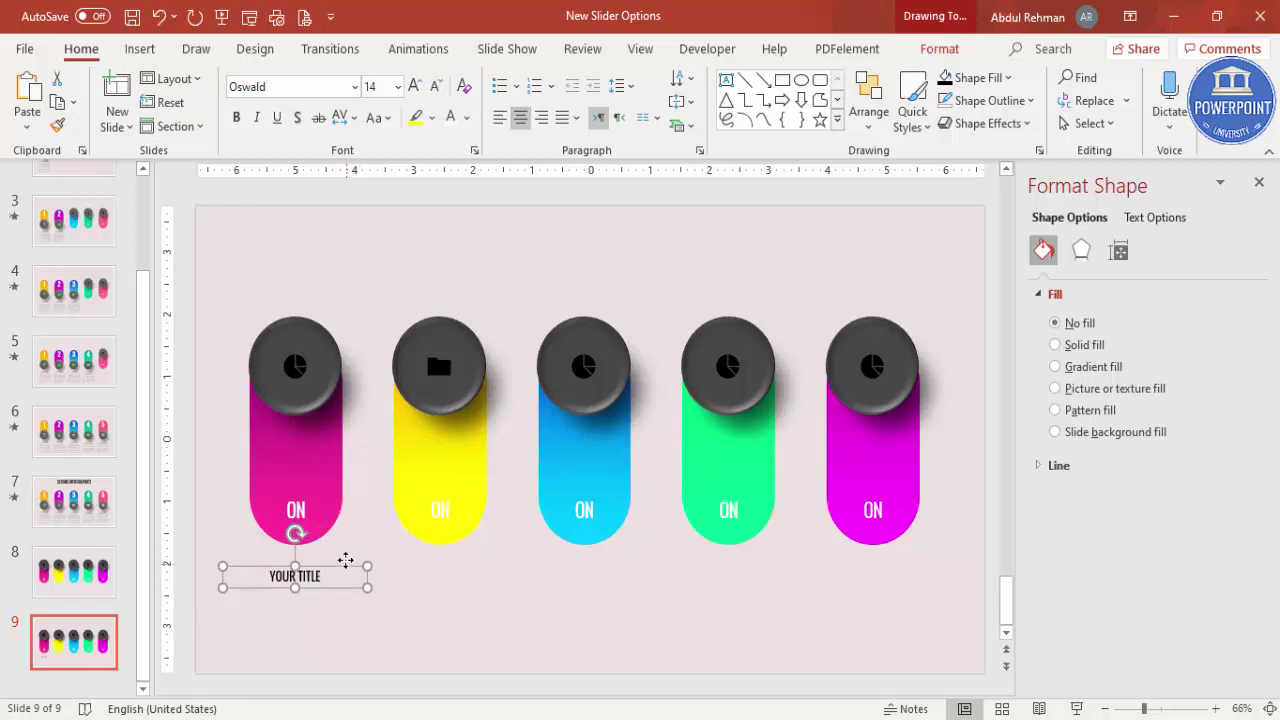
pyautogui.click(406, 591)
# Step: Add centred 12 pt light grey 'Add your detail text here' below, wrapped onto two lines
pyautogui.click(140, 48)
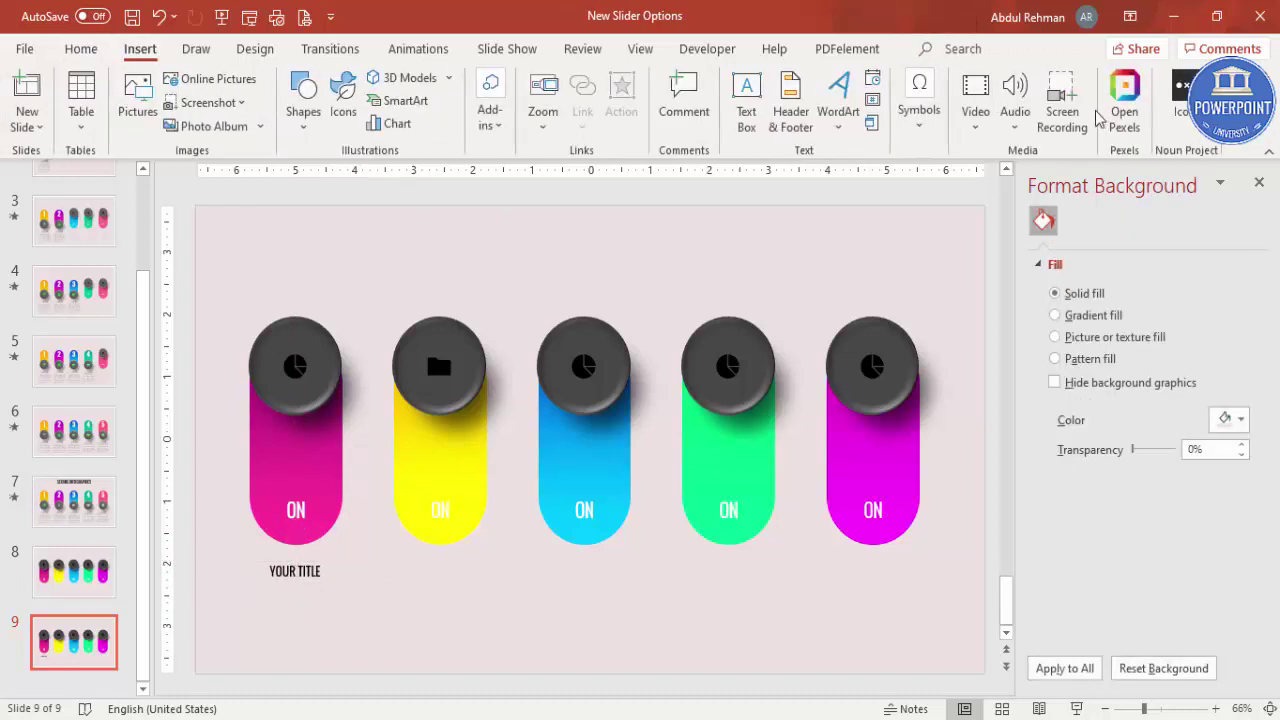
pyautogui.click(746, 100)
pyautogui.moveTo(236, 598); pyautogui.dragTo(392, 625)
pyautogui.write('Add your detail te')
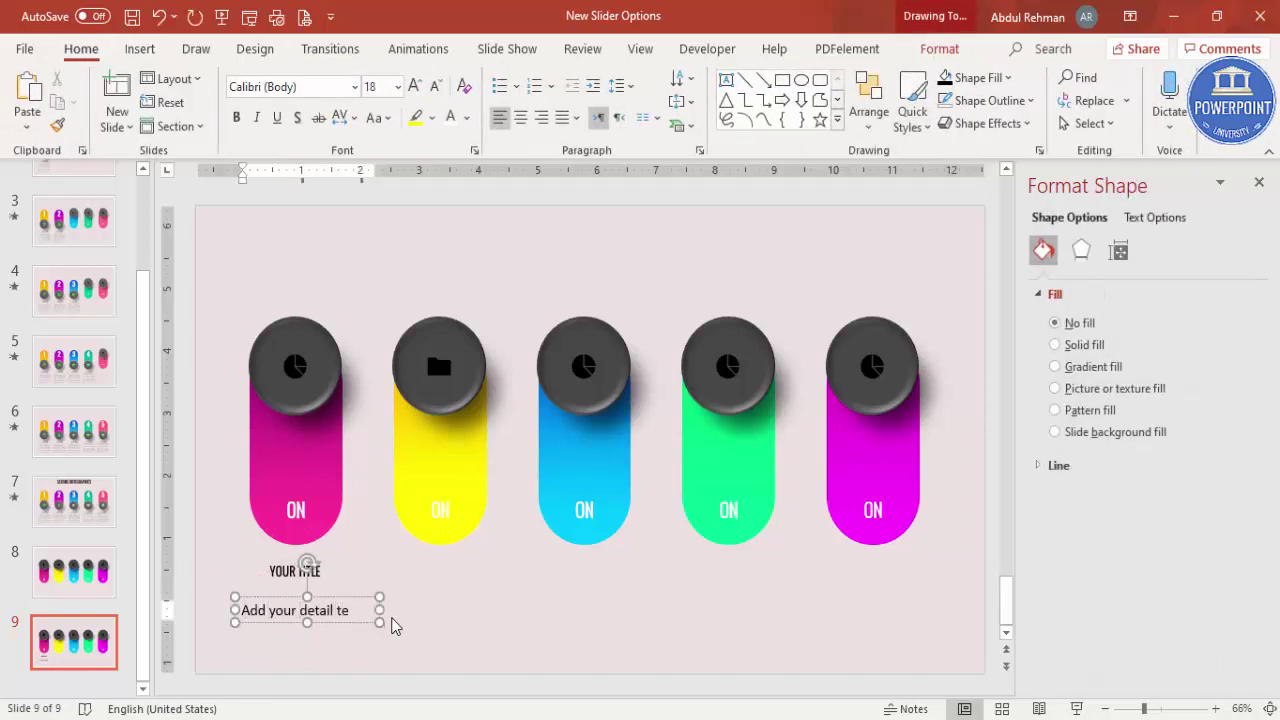
pyautogui.write('xt here')
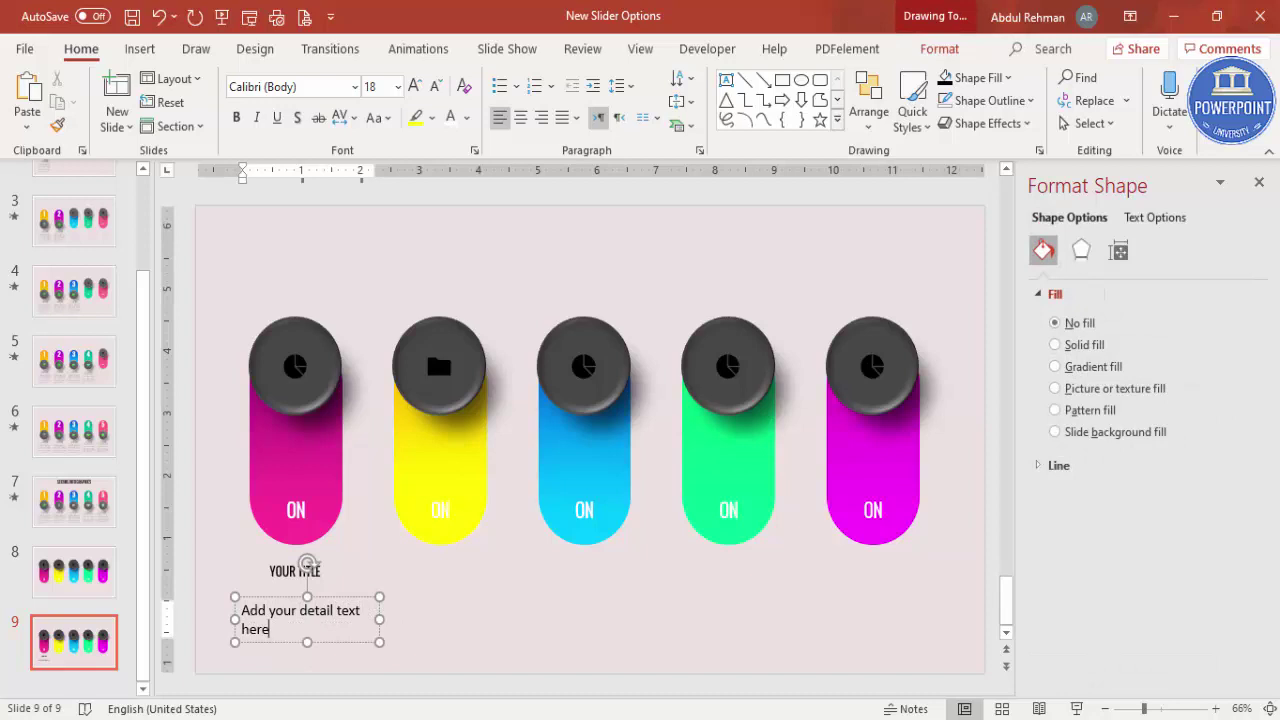
pyautogui.click(313, 596)
pyautogui.click(520, 117)
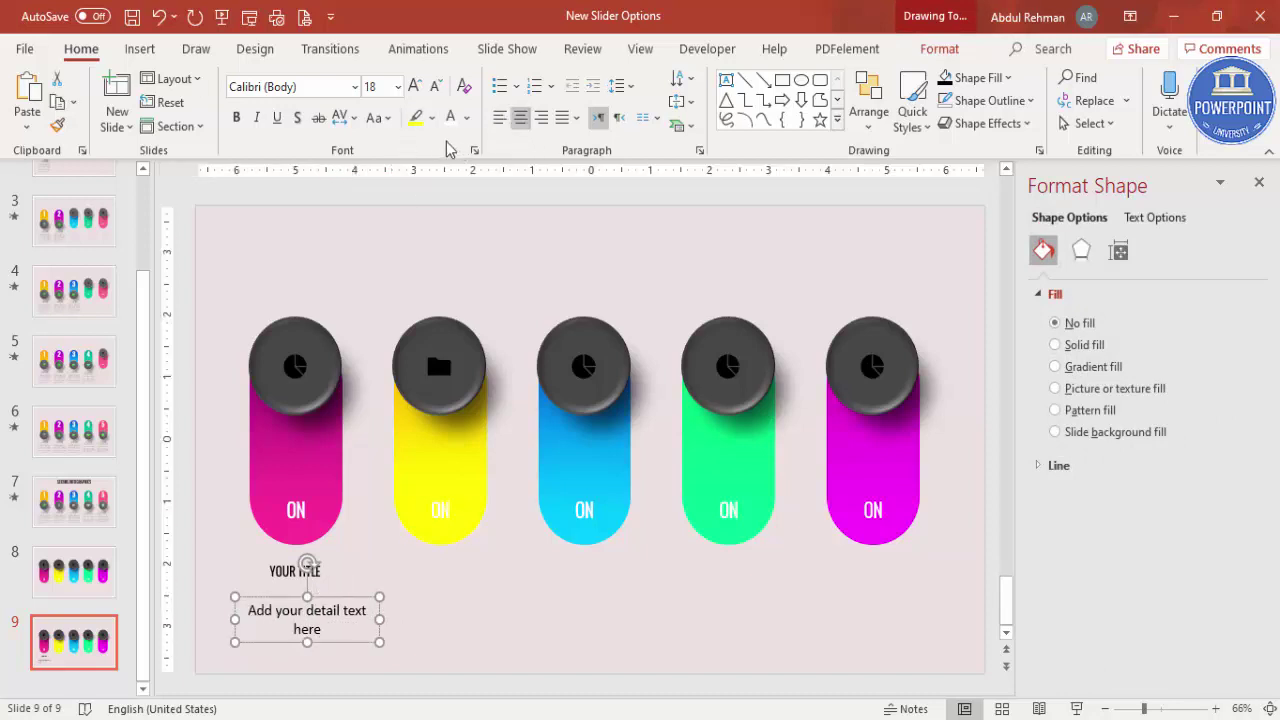
pyautogui.click(435, 86)
pyautogui.click(435, 86)
pyautogui.click(435, 86)
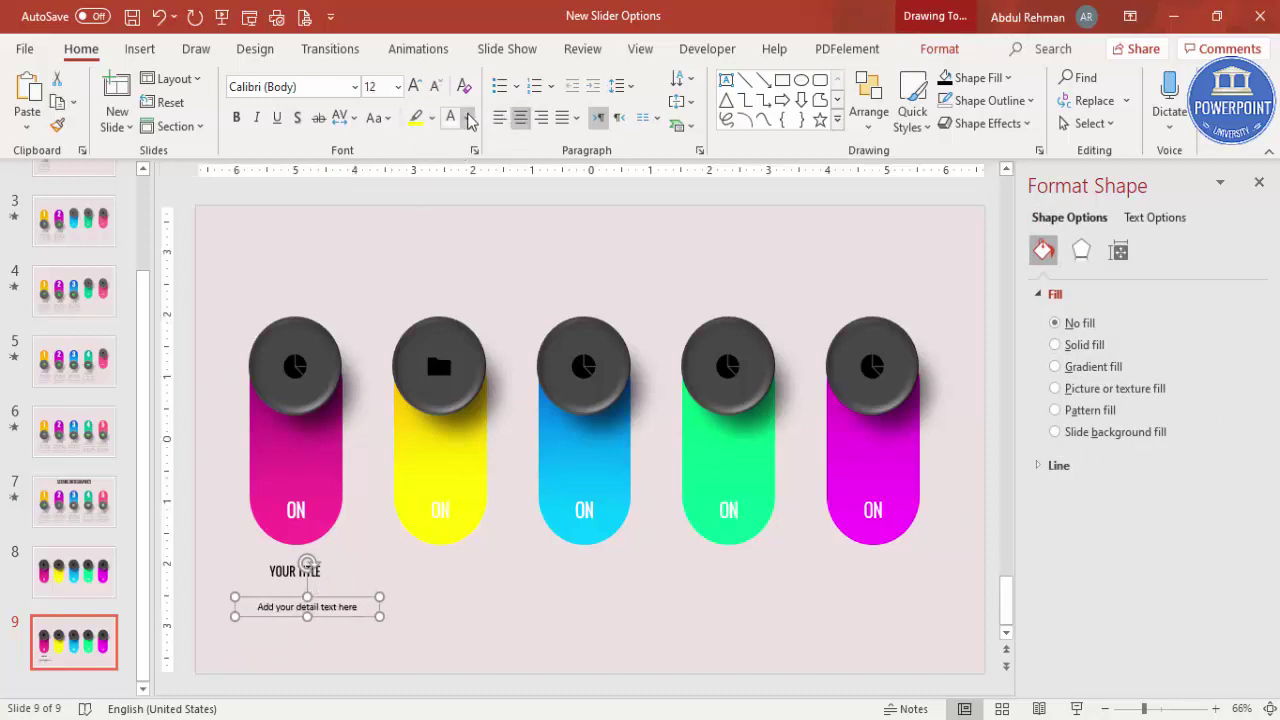
pyautogui.click(466, 117)
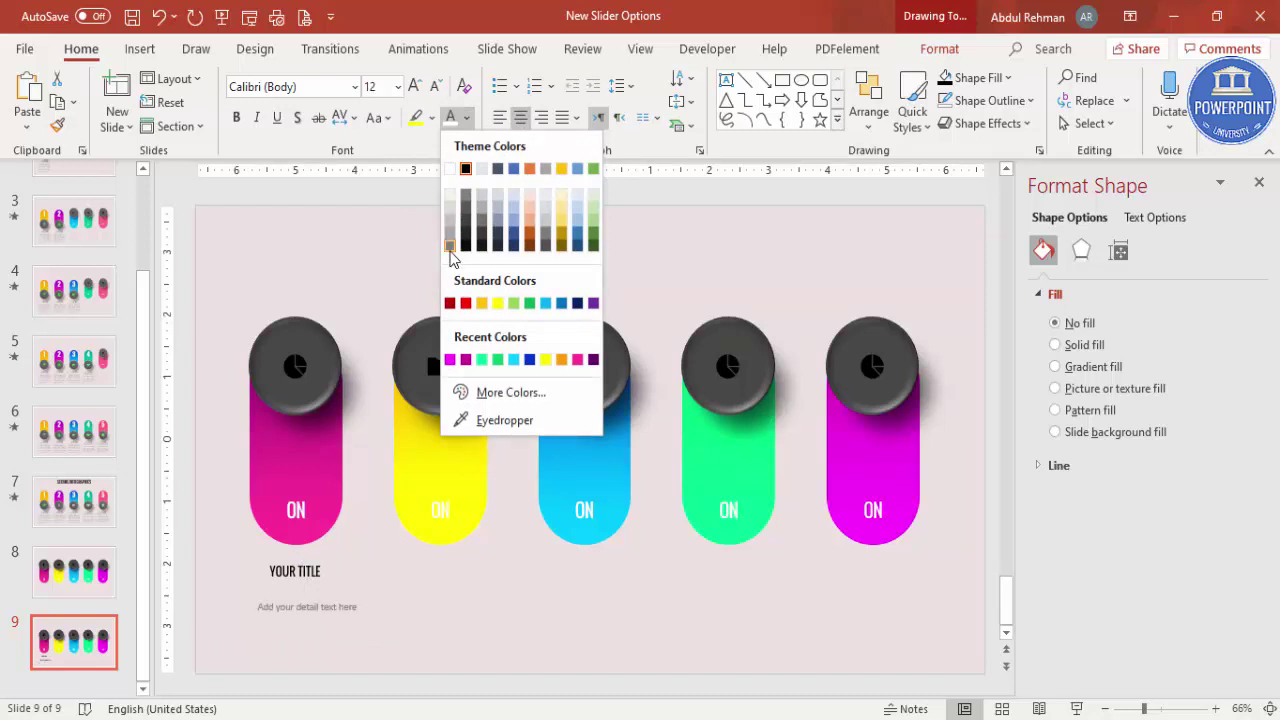
pyautogui.click(450, 248)
pyautogui.moveTo(380, 623); pyautogui.dragTo(333, 584)
pyautogui.click(399, 597)
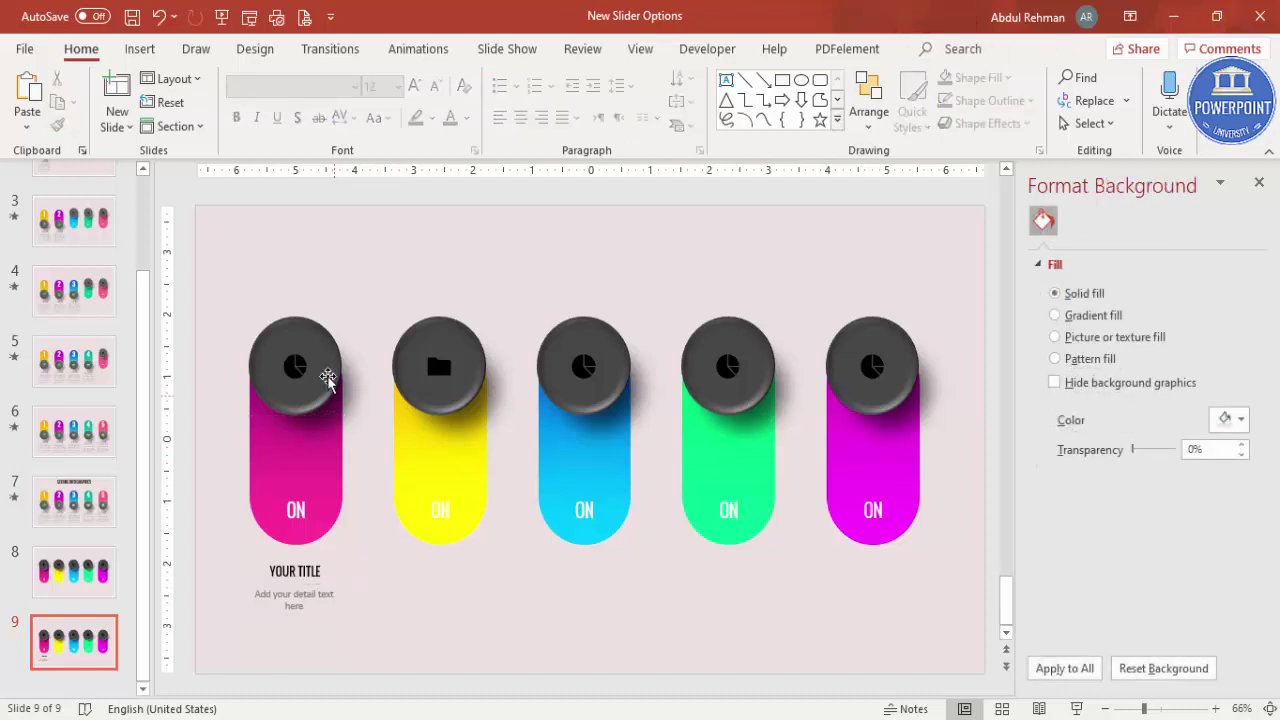
# Step: Nudge the first knob down four times with the arrow key to the pink pill's bottom
pyautogui.click(304, 340)
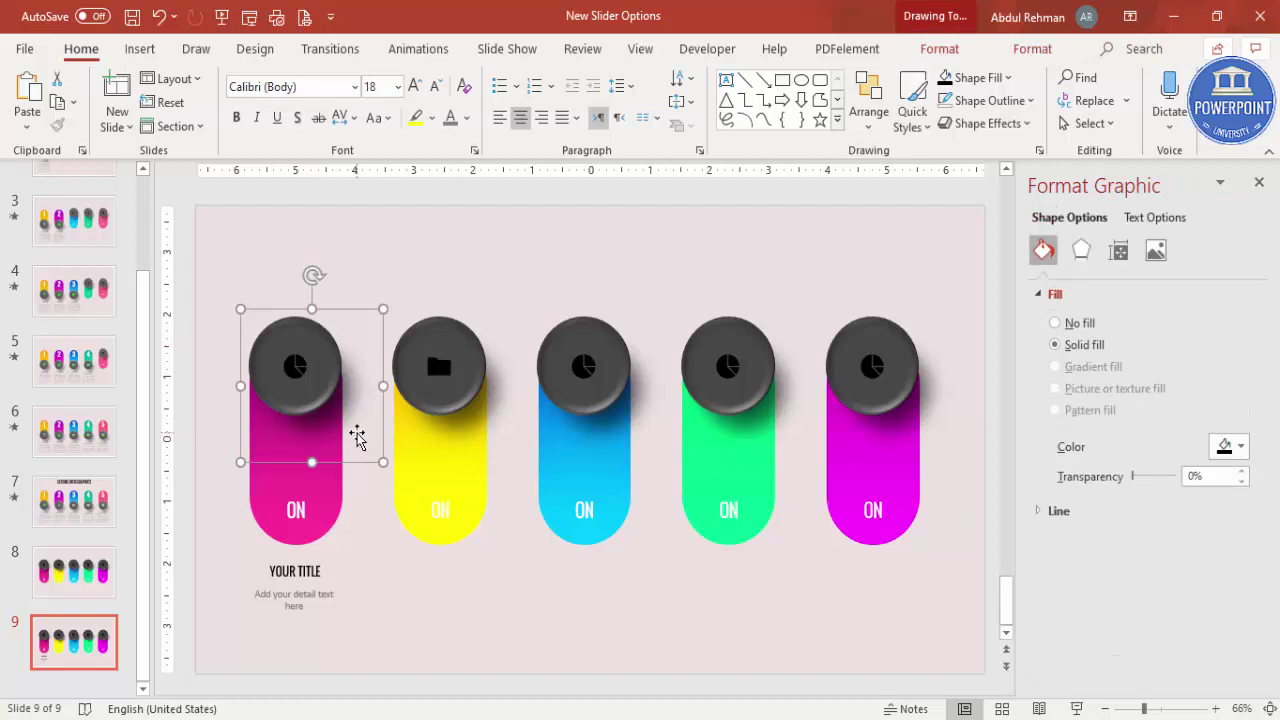
pyautogui.press('Down')
pyautogui.press('Down')
pyautogui.press('Down')
pyautogui.press('Down')
pyautogui.press('Down')
pyautogui.press('Down')
pyautogui.press('Down')
pyautogui.press('Down')
pyautogui.press('Down')
pyautogui.press('Down')
pyautogui.press('Down')
pyautogui.press('Down')
pyautogui.press('Down')
pyautogui.press('Down')
pyautogui.press('Down')
pyautogui.press('Down')
pyautogui.press('Down')
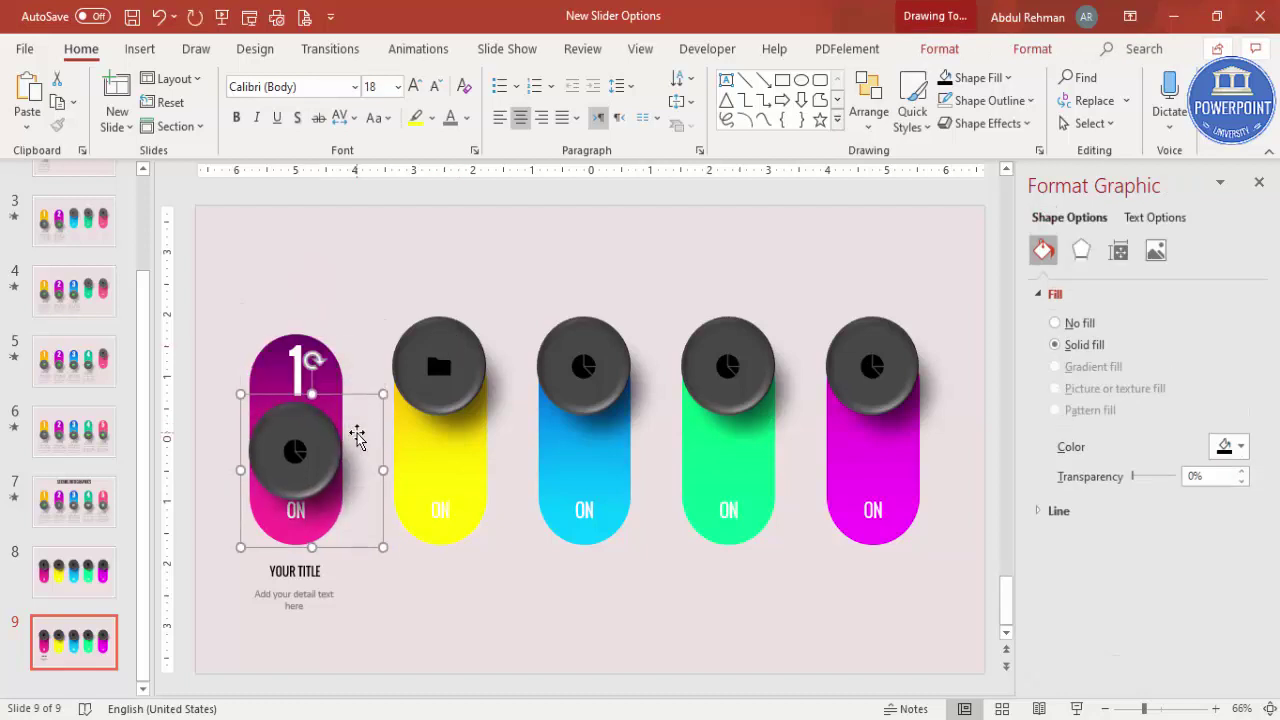
pyautogui.press('Down')
pyautogui.press('Down')
pyautogui.press('Down')
pyautogui.press('Down')
pyautogui.press('Down')
pyautogui.press('Down')
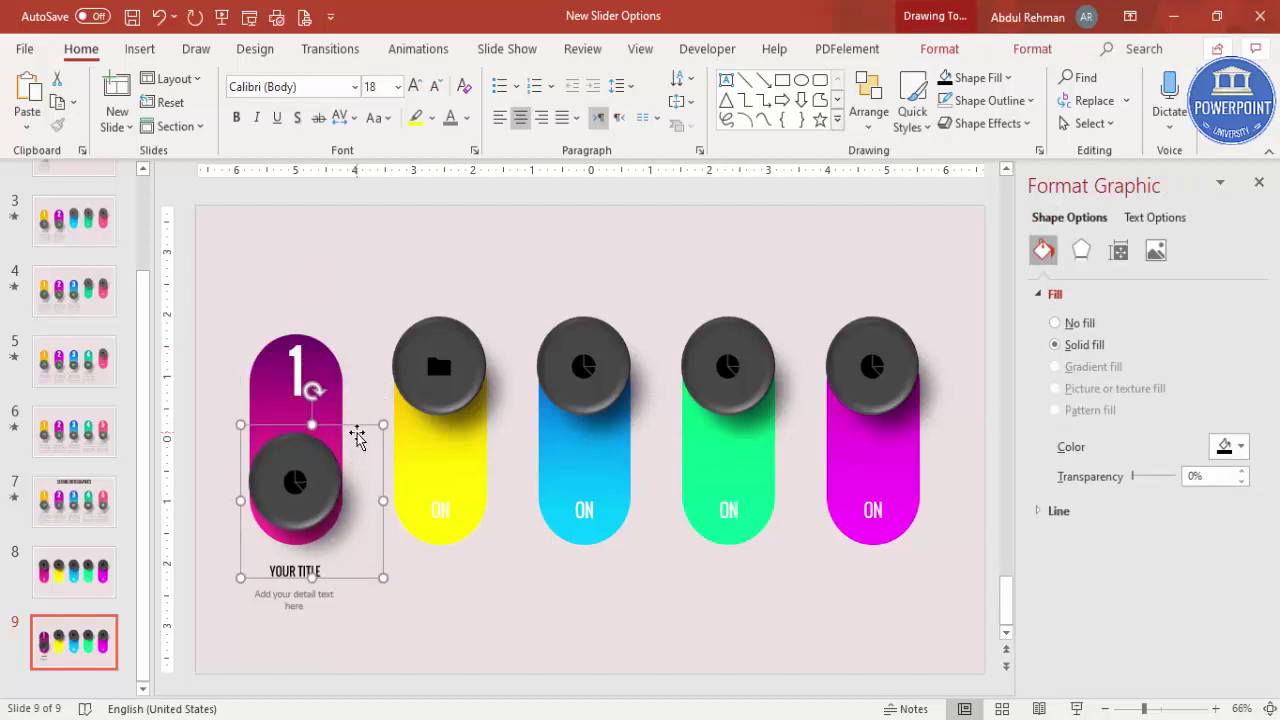
pyautogui.press('Down')
pyautogui.press('Down')
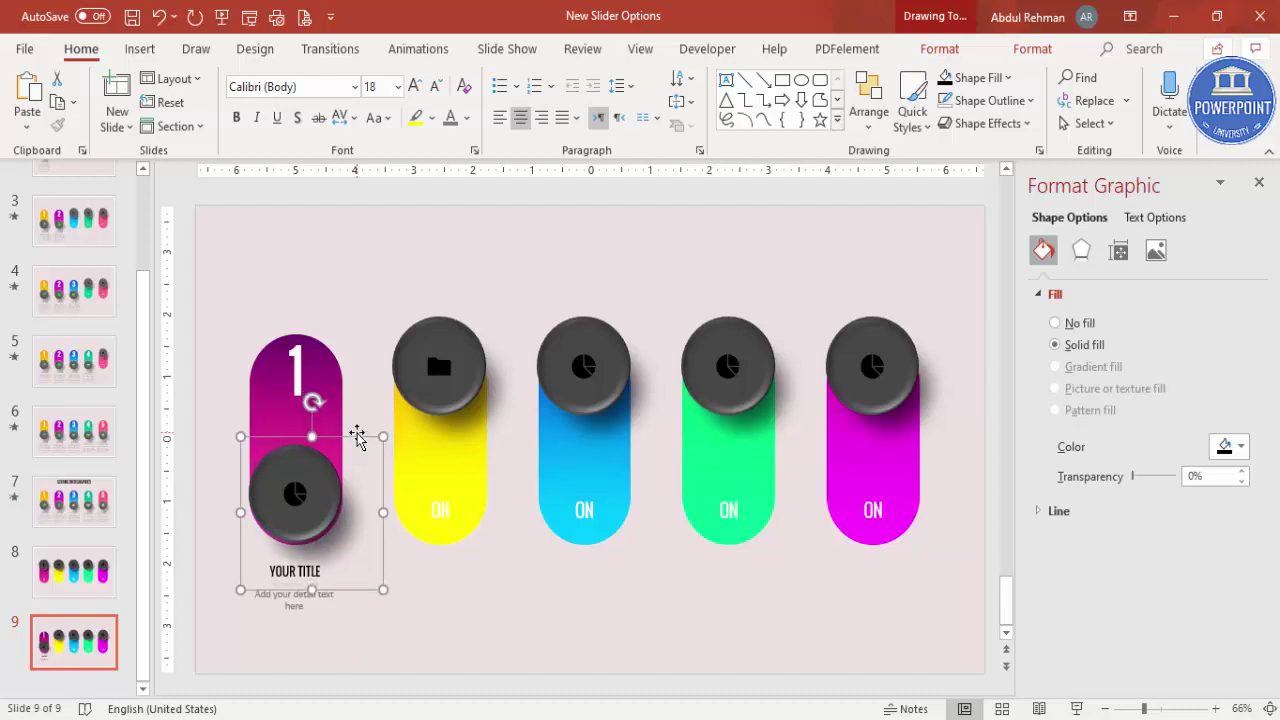
pyautogui.press('Down')
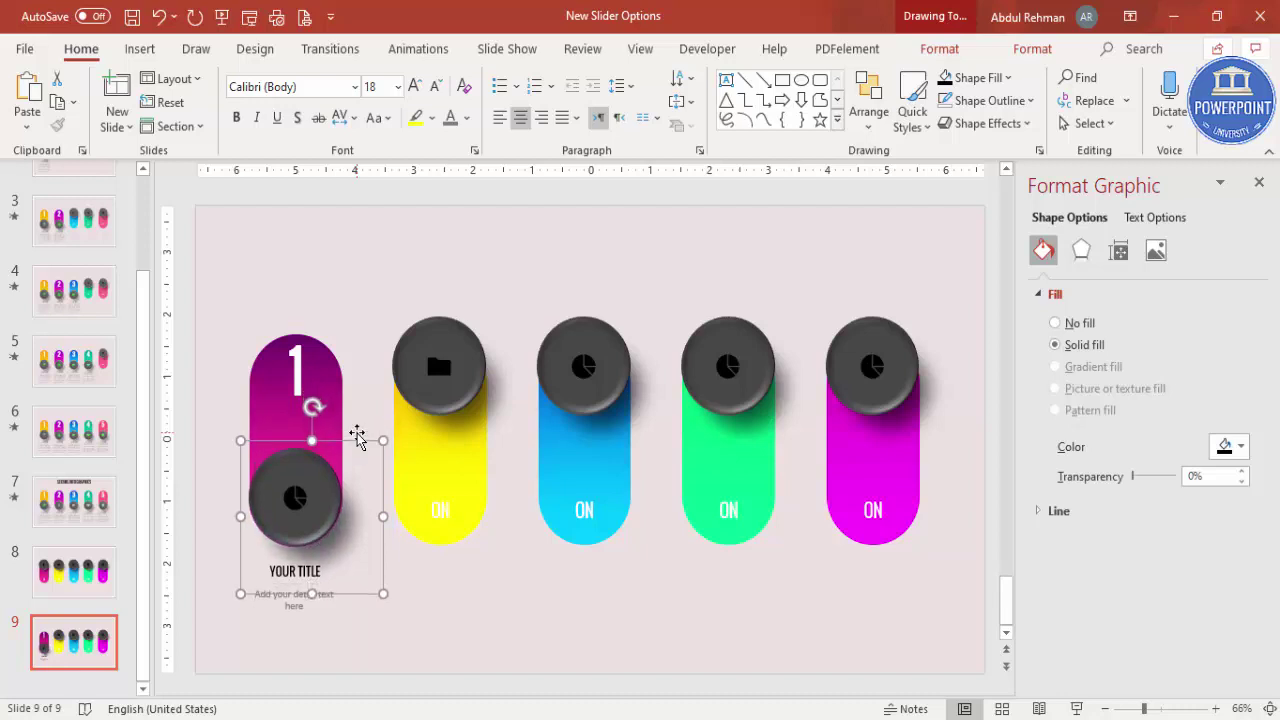
pyautogui.scroll(-2, 336, 62)
pyautogui.click(334, 57)
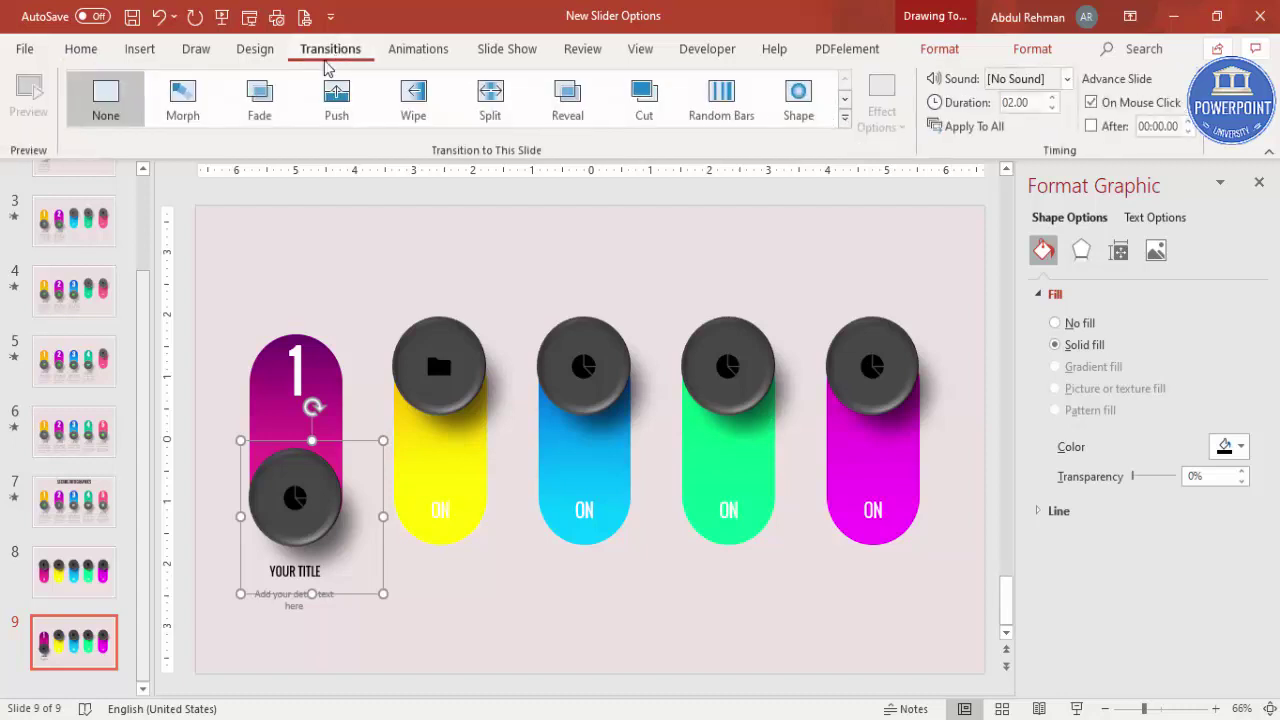
# Step: Apply Morph to slide 9 with a 00.25 duration, then return to slide 8
pyautogui.click(190, 117)
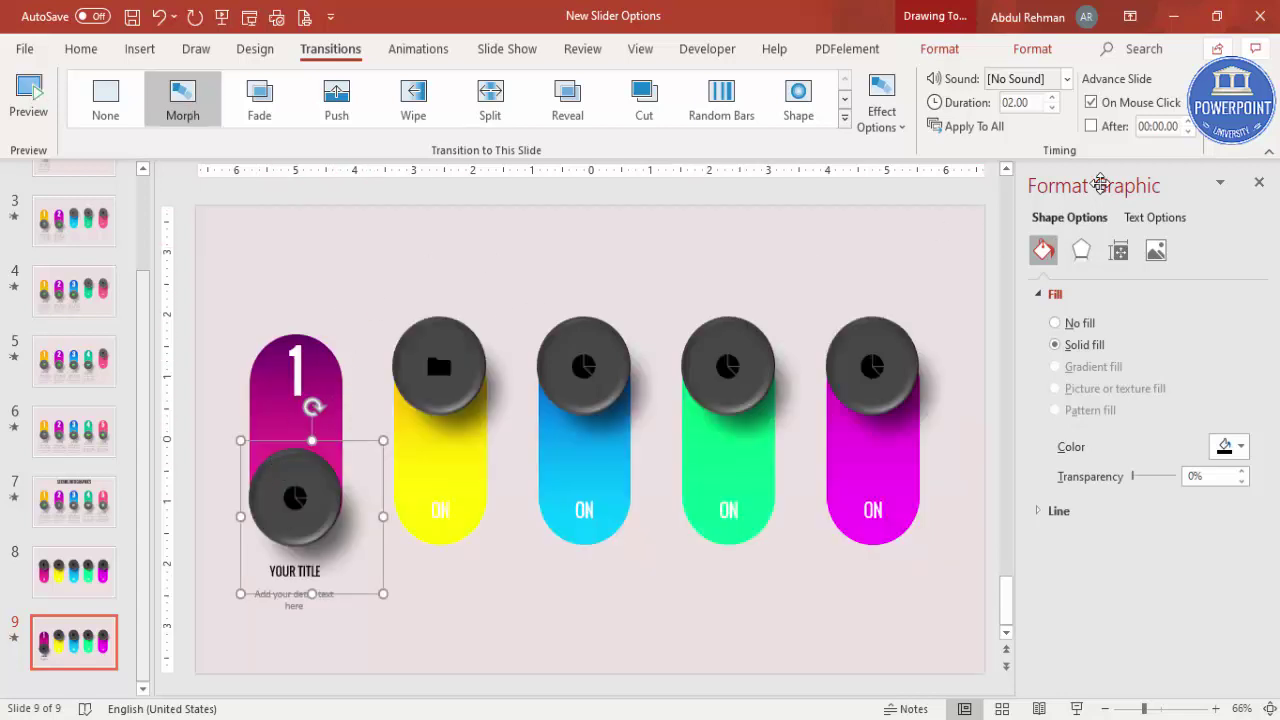
pyautogui.click(1052, 108)
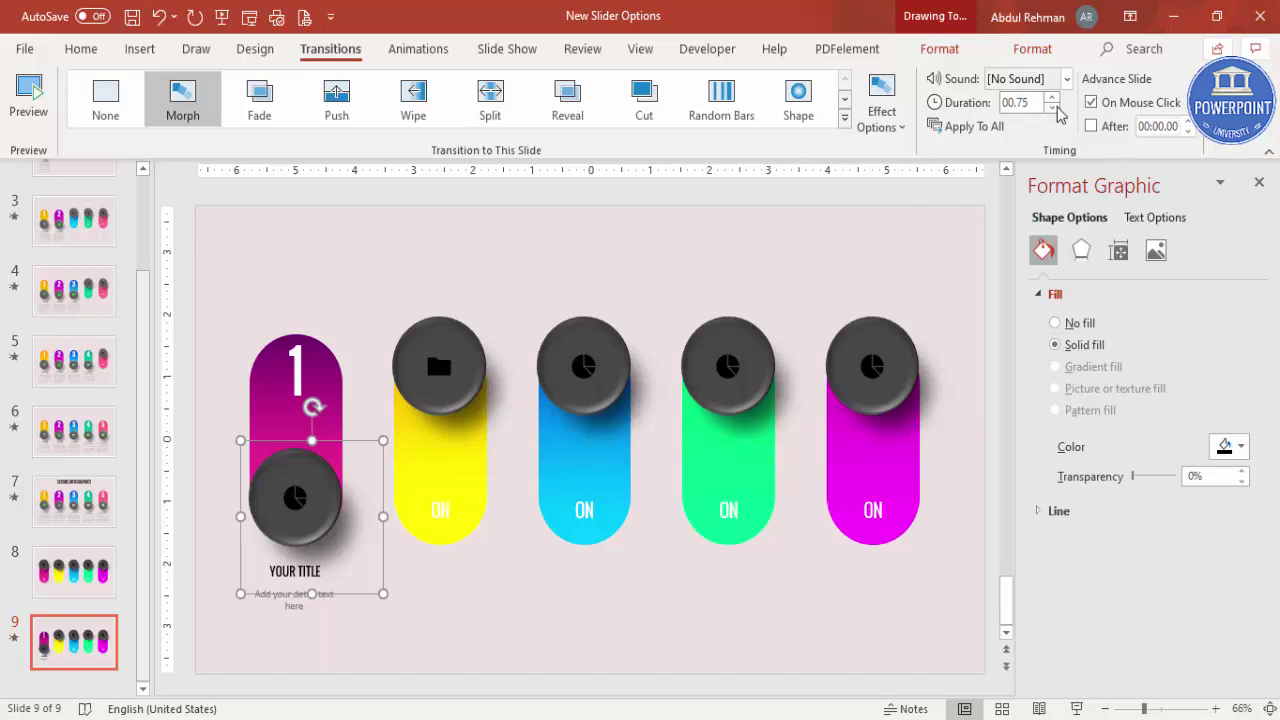
pyautogui.click(652, 246)
pyautogui.press('pageup')
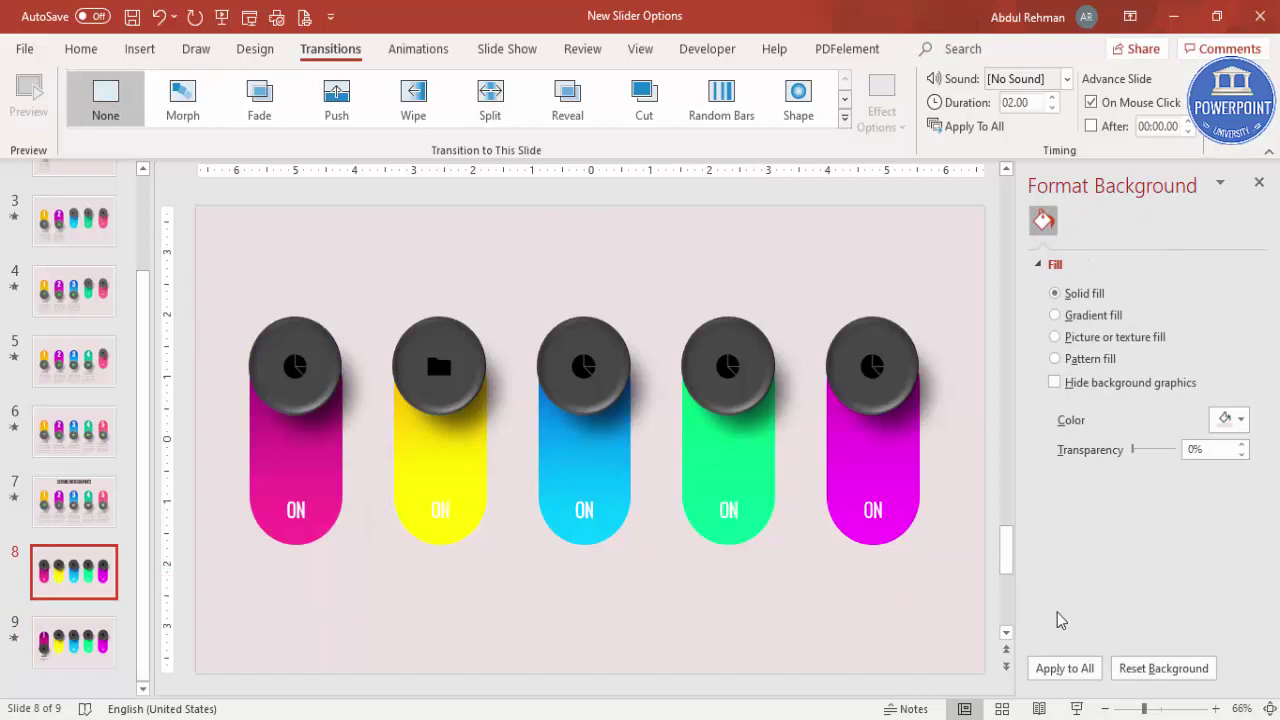
# Step: Run the slide show from slide 8 to watch the Morph, then raise the duration to 00.50
pyautogui.click(1077, 708)
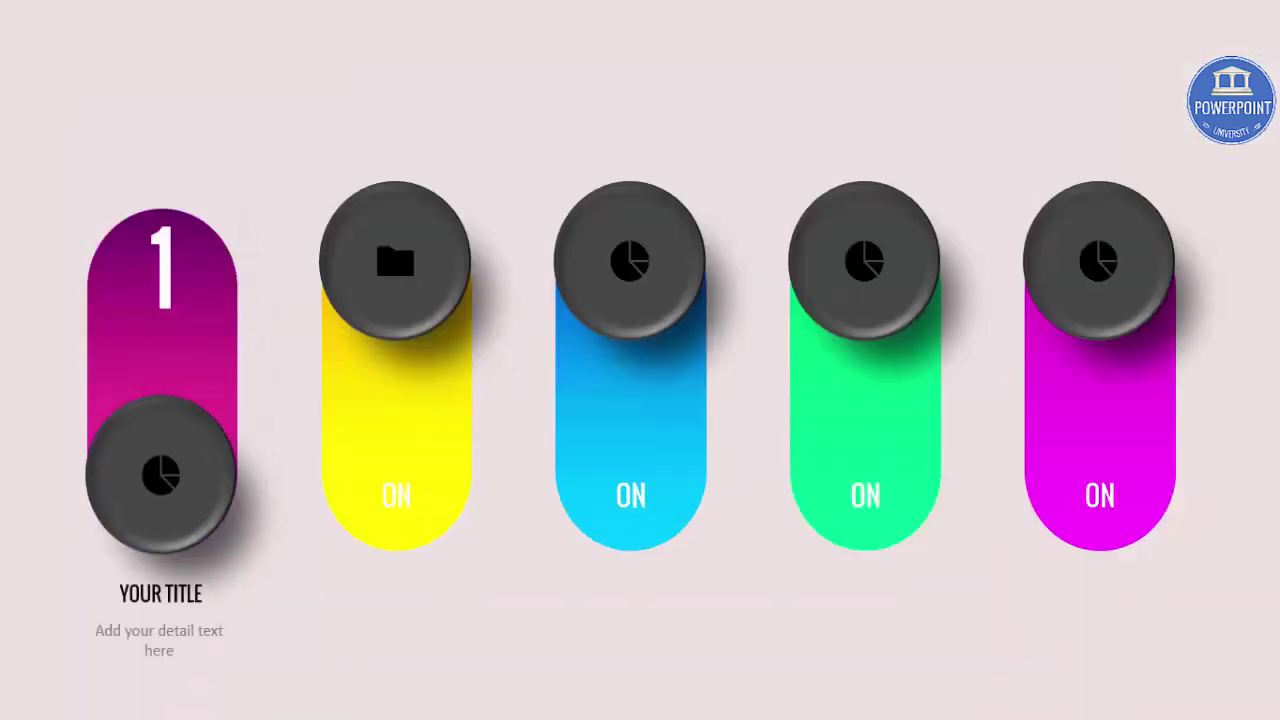
pyautogui.press('Escape')
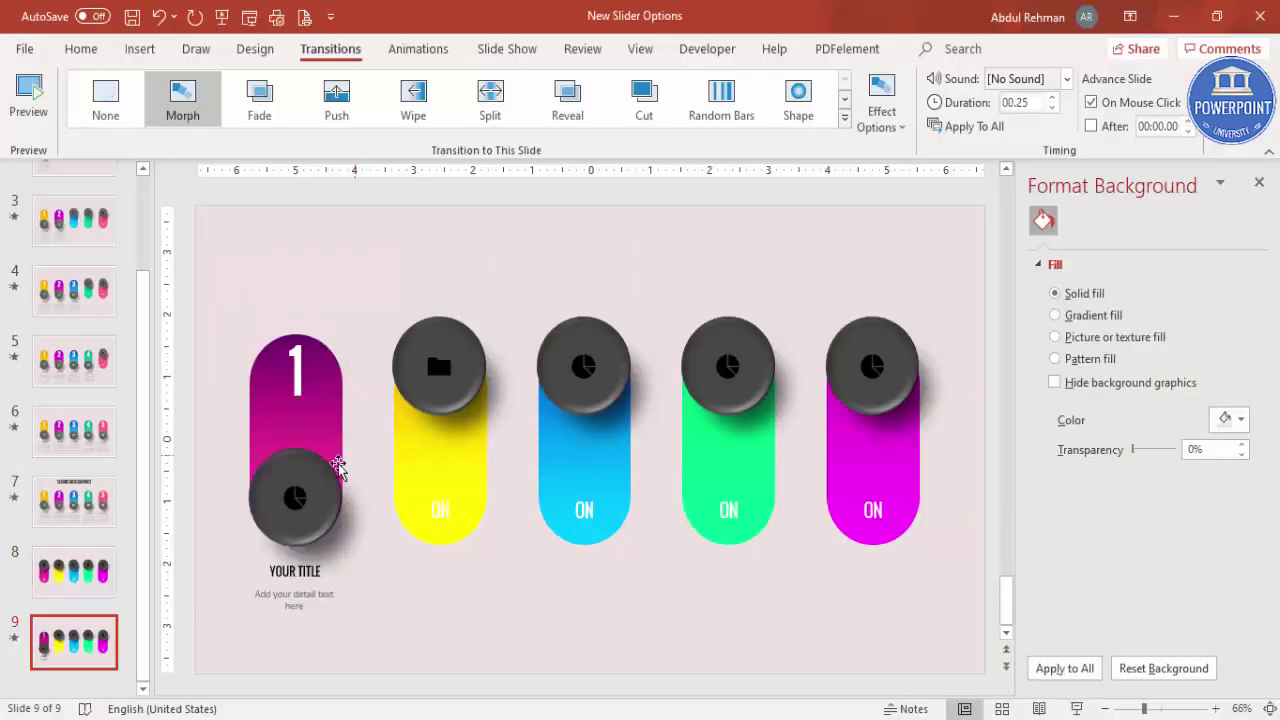
pyautogui.click(1051, 98)
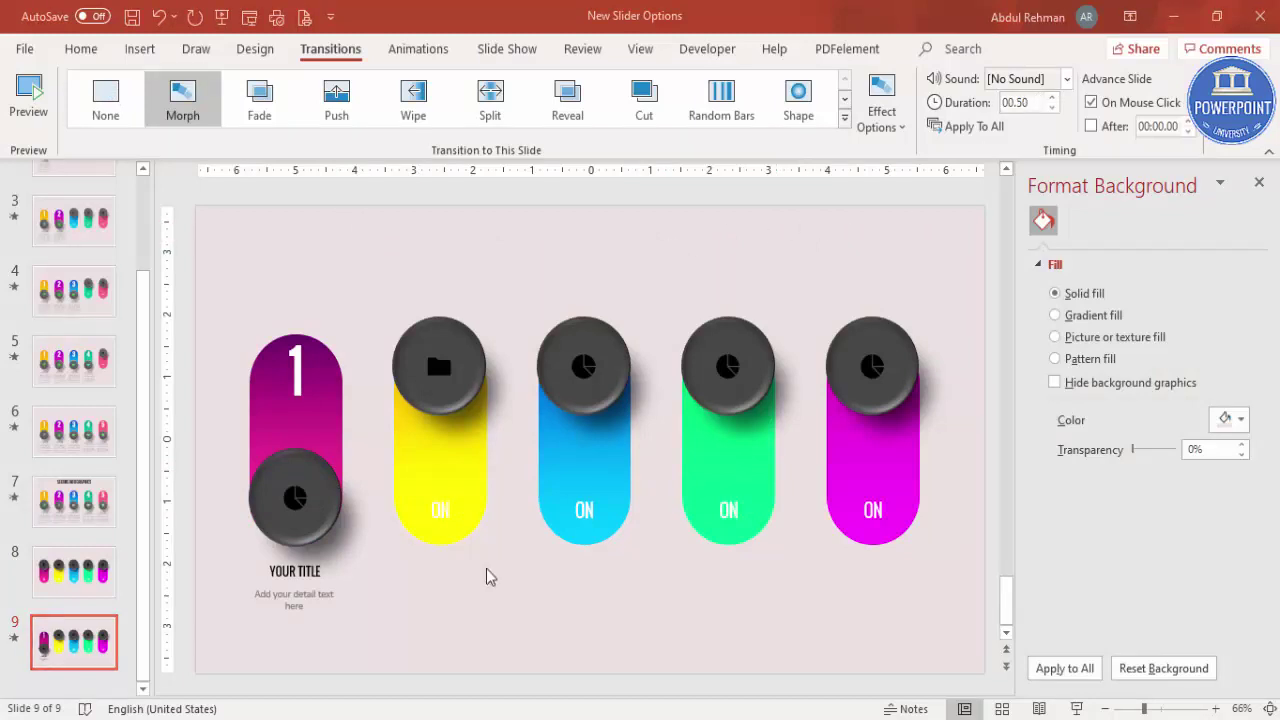
# Step: Fill the first knob's pie icon with a bright green from More Fill Colors
pyautogui.doubleClick(289, 500)
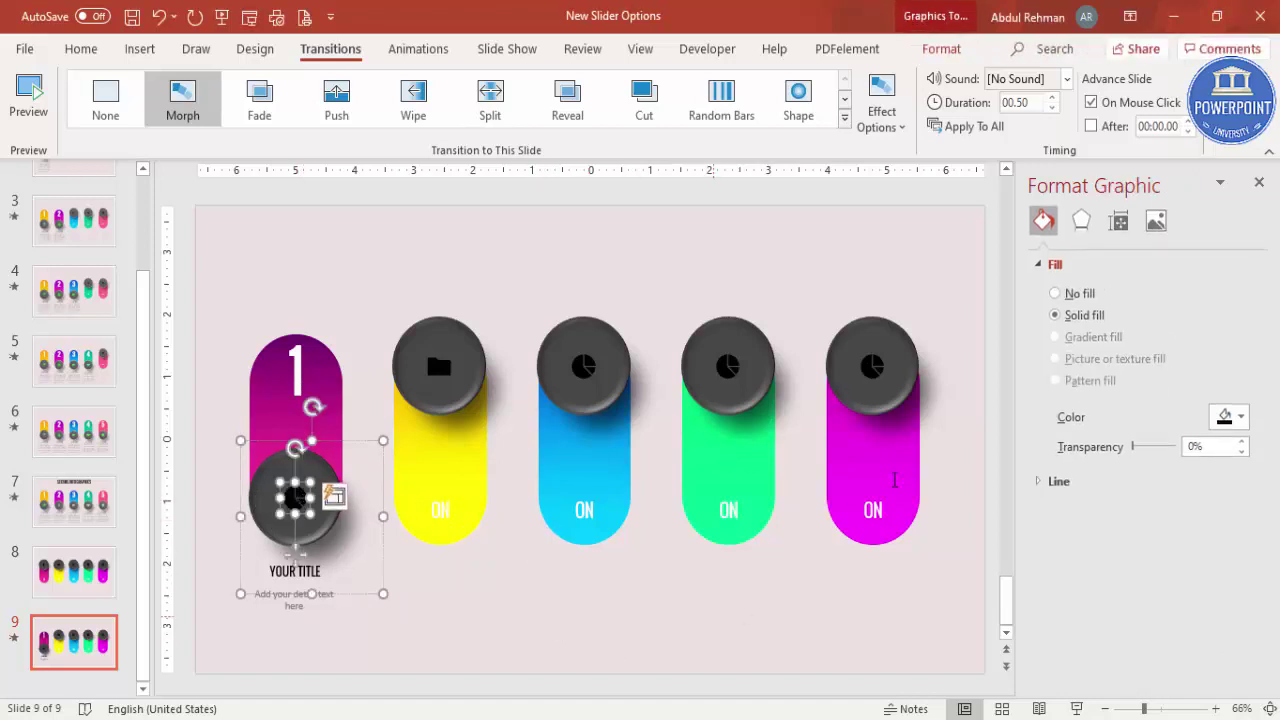
pyautogui.click(940, 55)
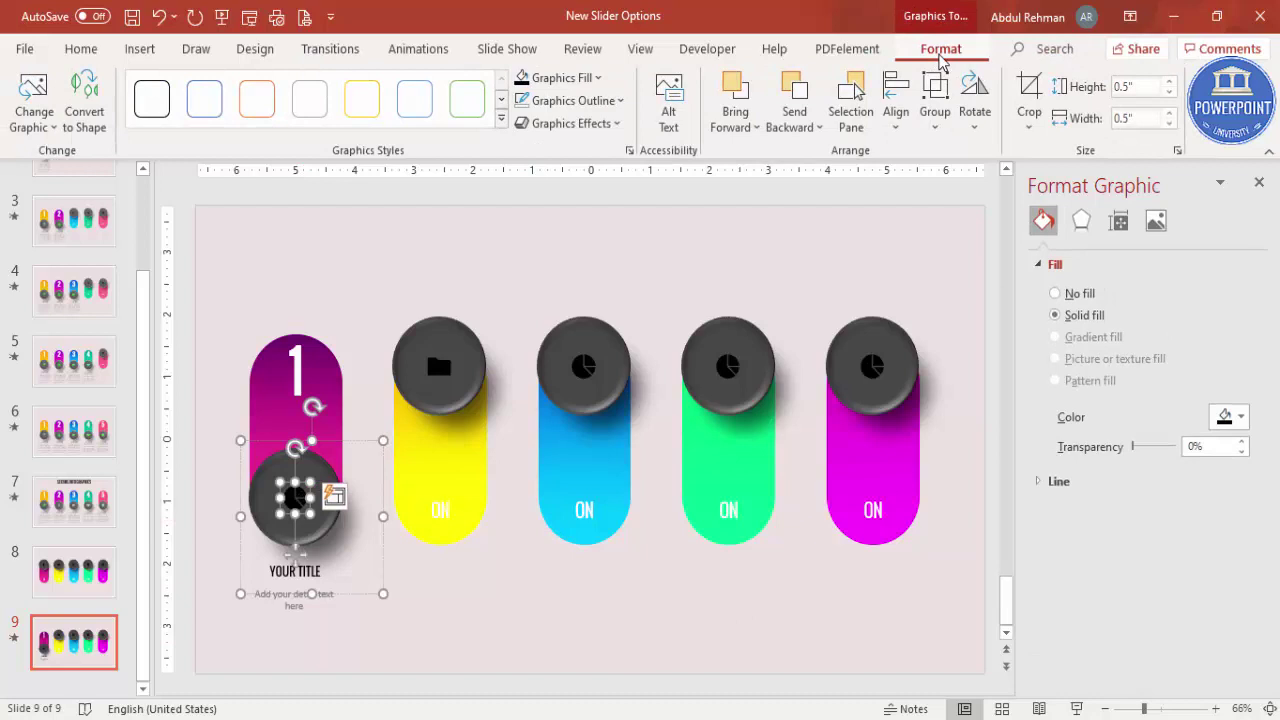
pyautogui.click(563, 78)
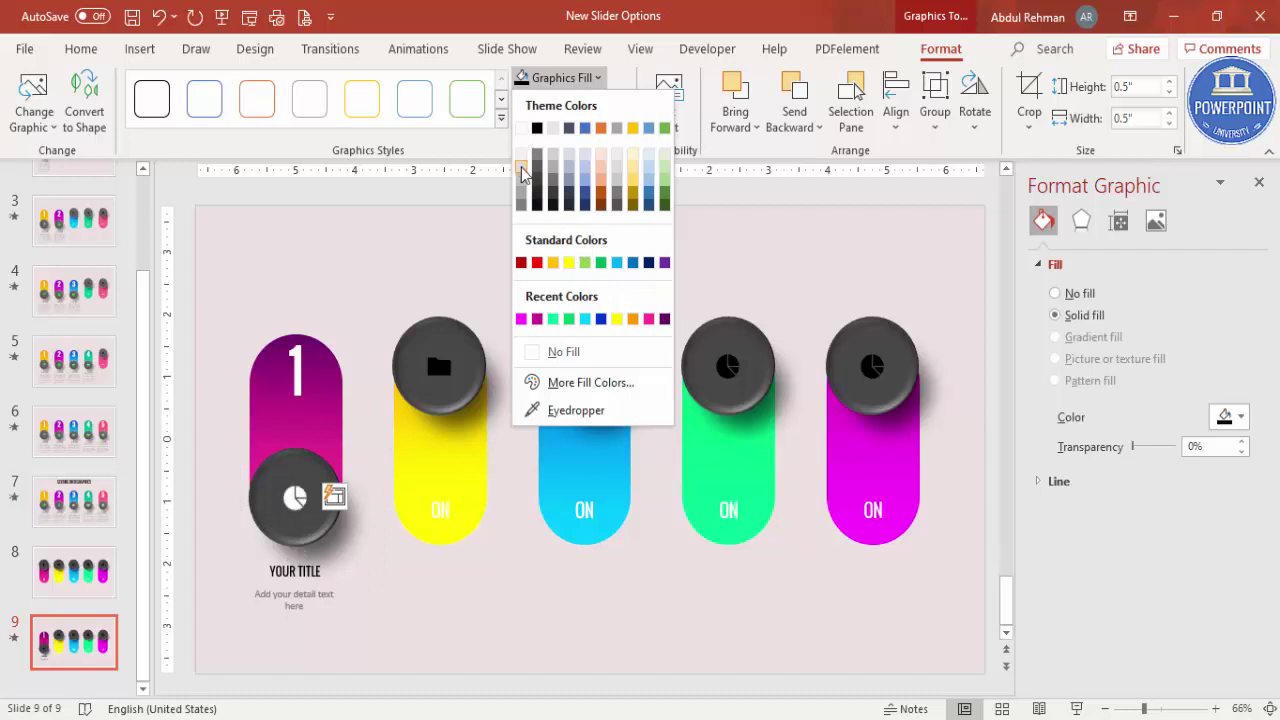
pyautogui.click(590, 380)
pyautogui.click(544, 301)
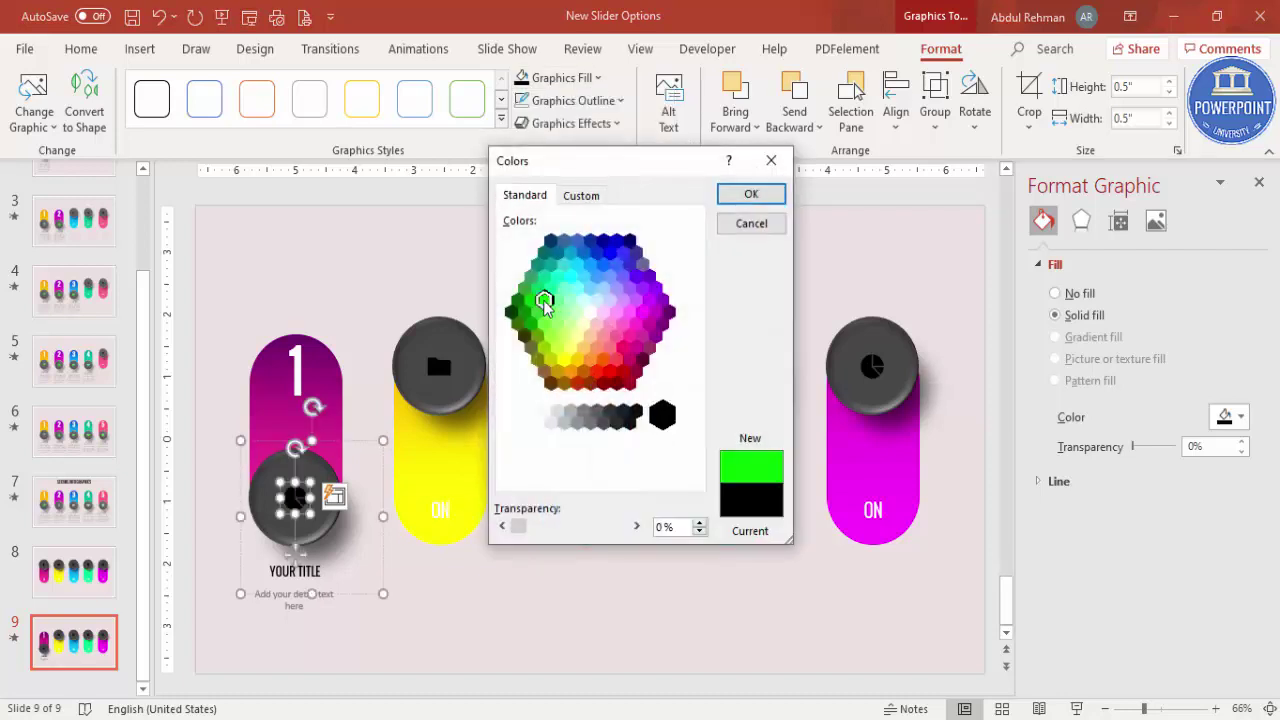
pyautogui.click(740, 194)
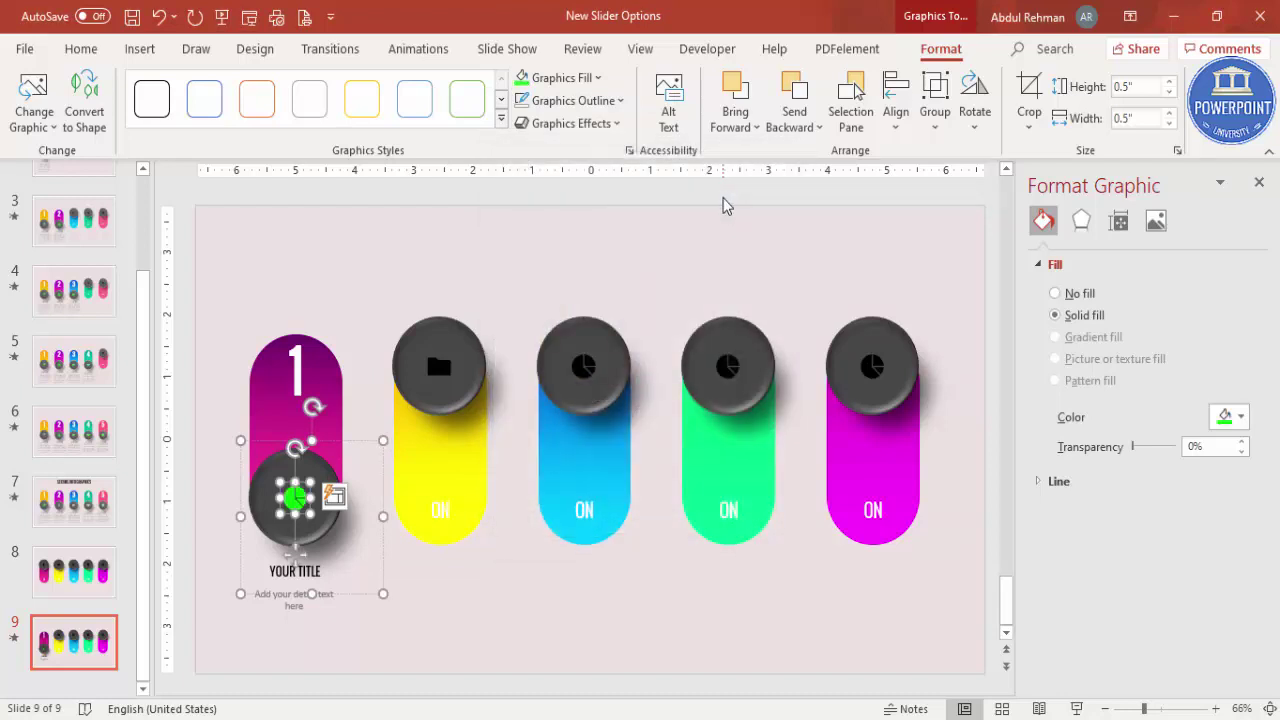
pyautogui.click(1078, 230)
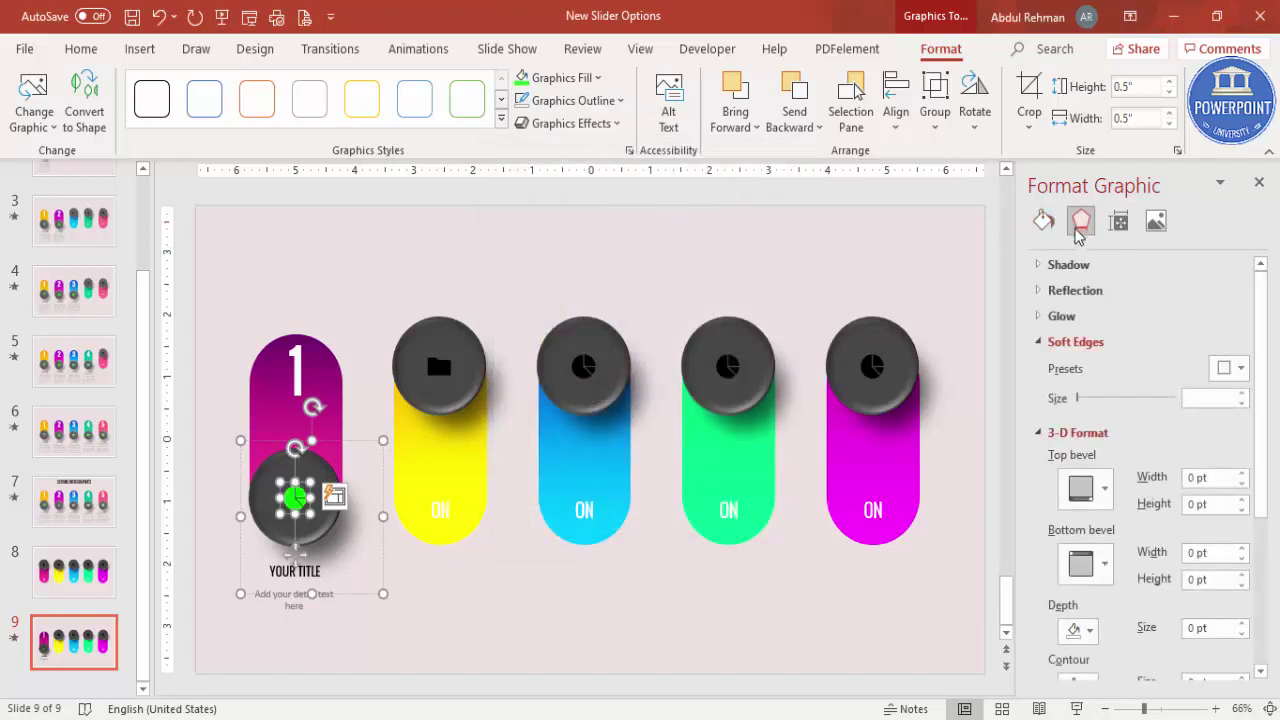
# Step: Give the green pie icon a green glow preset
pyautogui.click(1039, 318)
pyautogui.click(1238, 343)
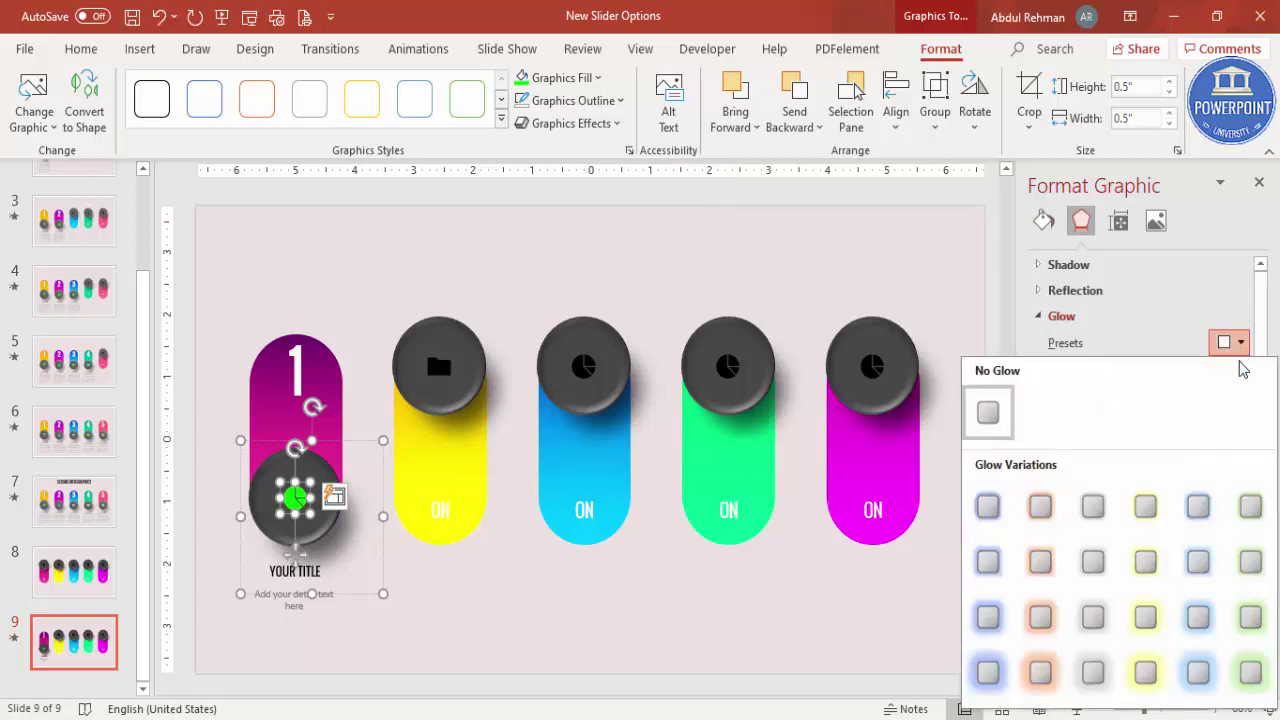
pyautogui.click(1250, 506)
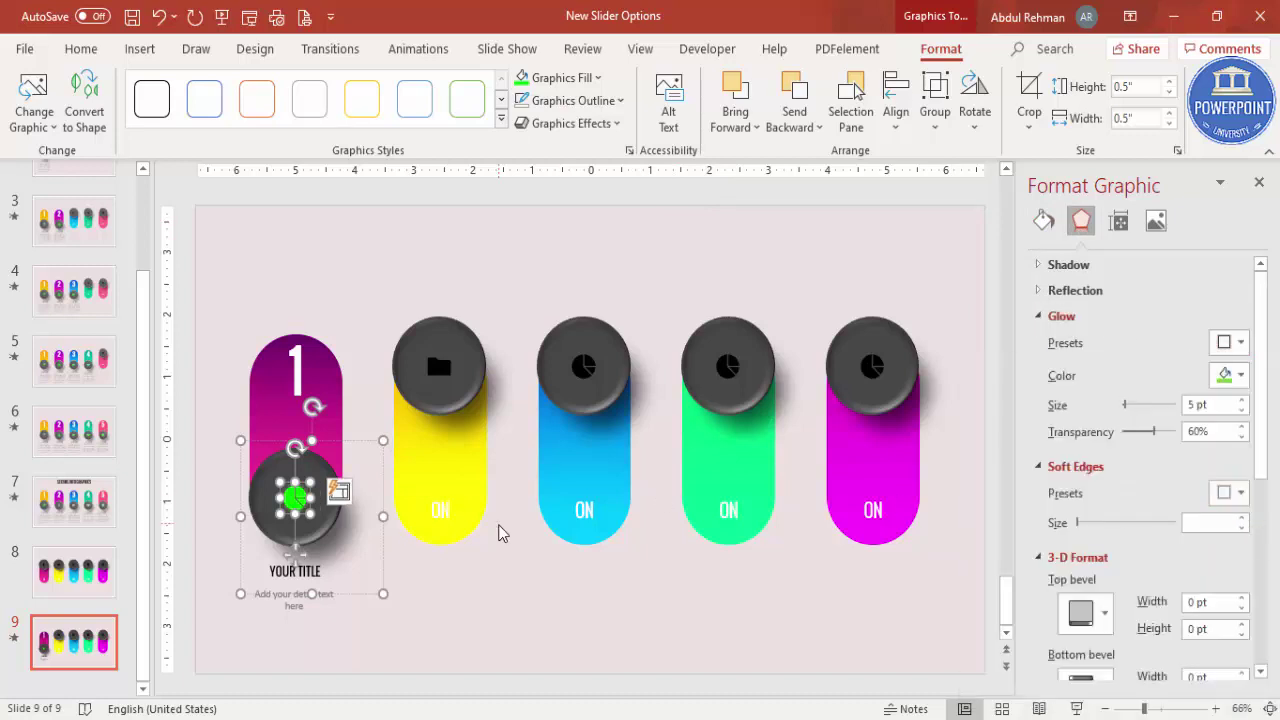
pyautogui.click(514, 584)
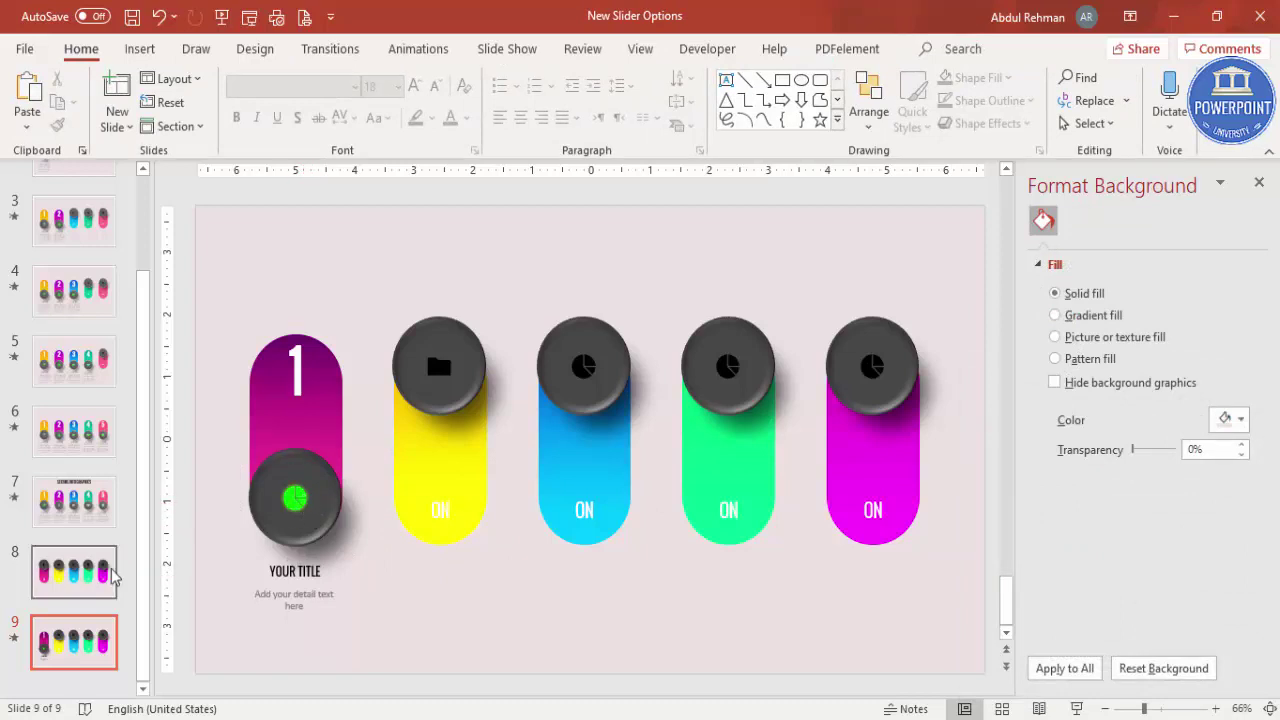
# Step: Look at the icon's outline colour options without changing them, then return to slide 8
pyautogui.click(296, 497)
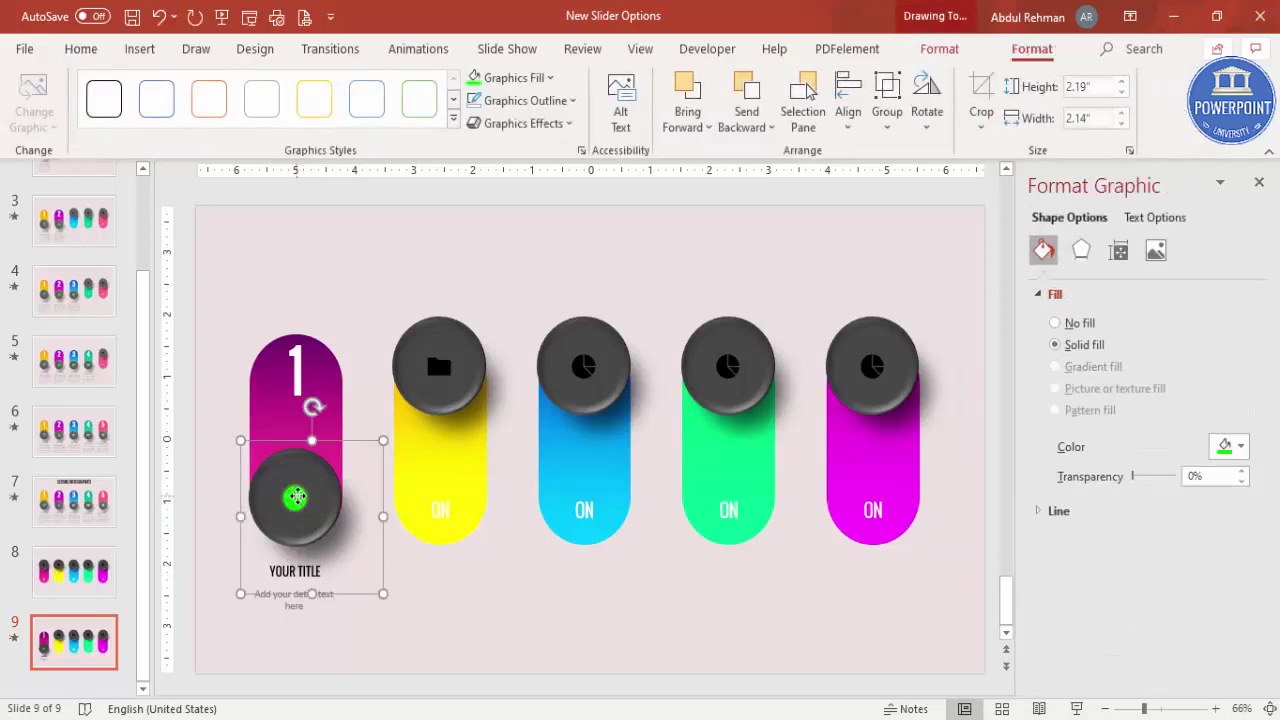
pyautogui.click(296, 497)
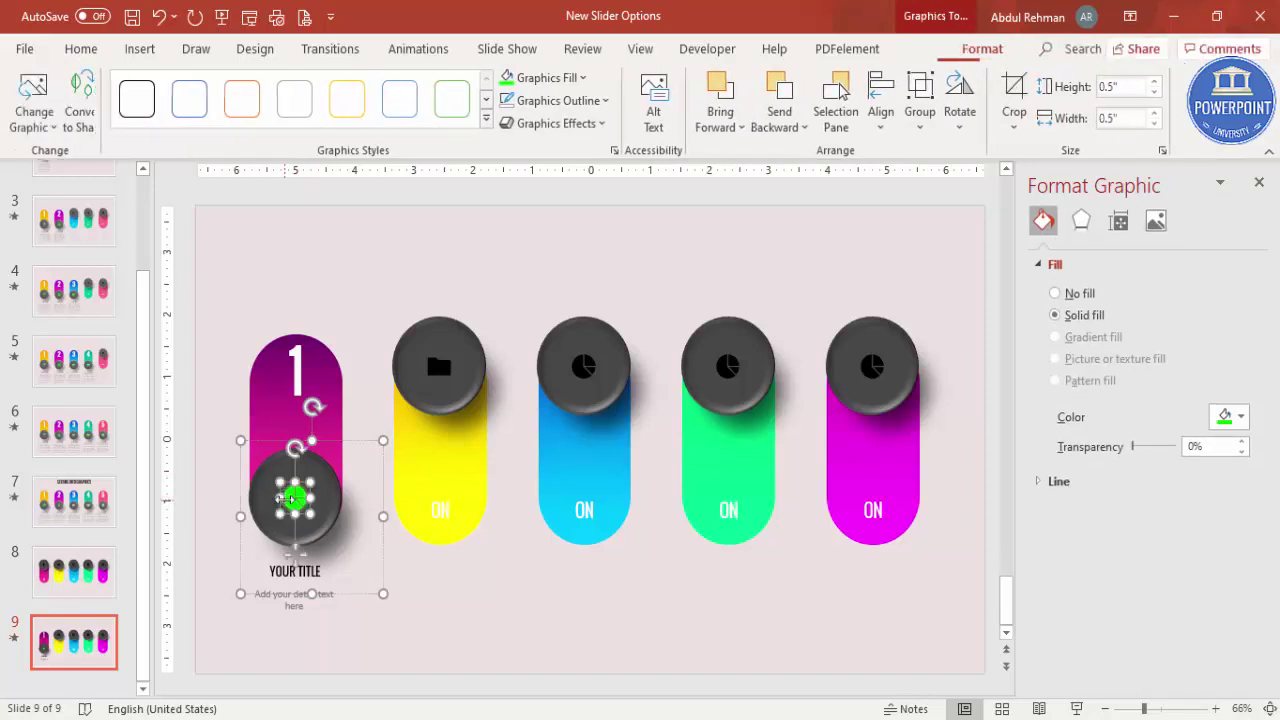
pyautogui.click(584, 104)
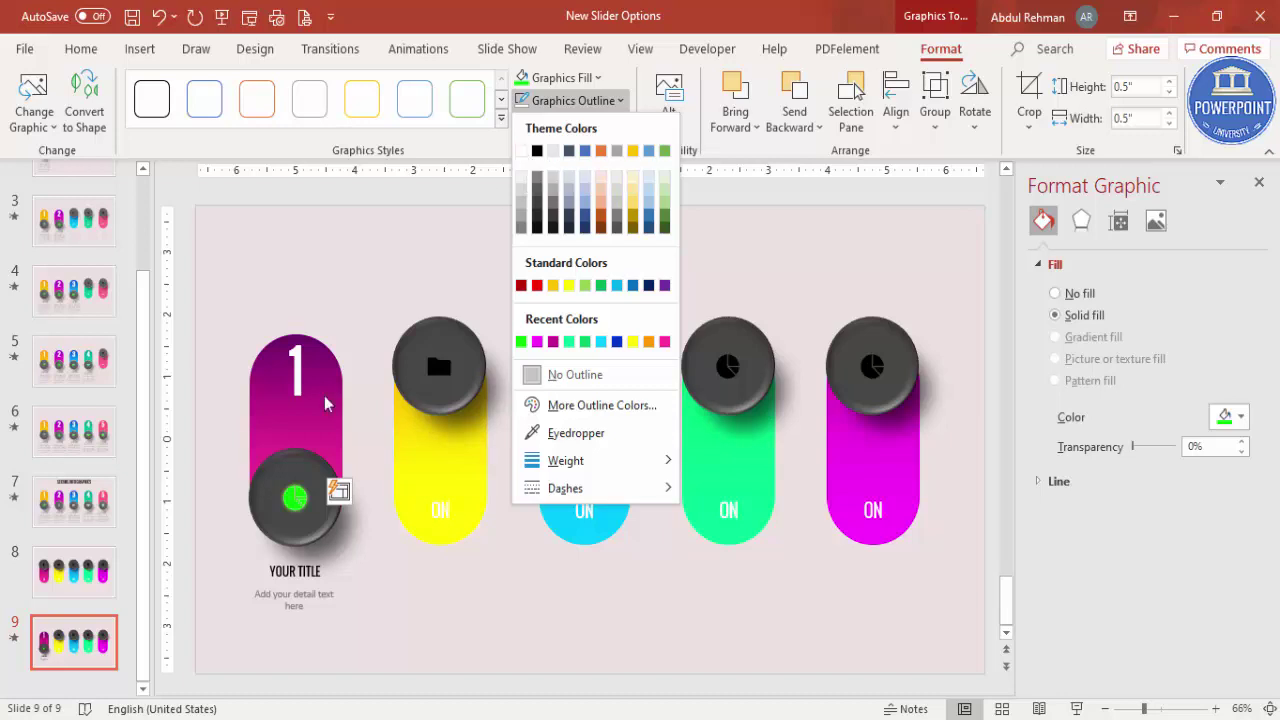
pyautogui.press('Escape')
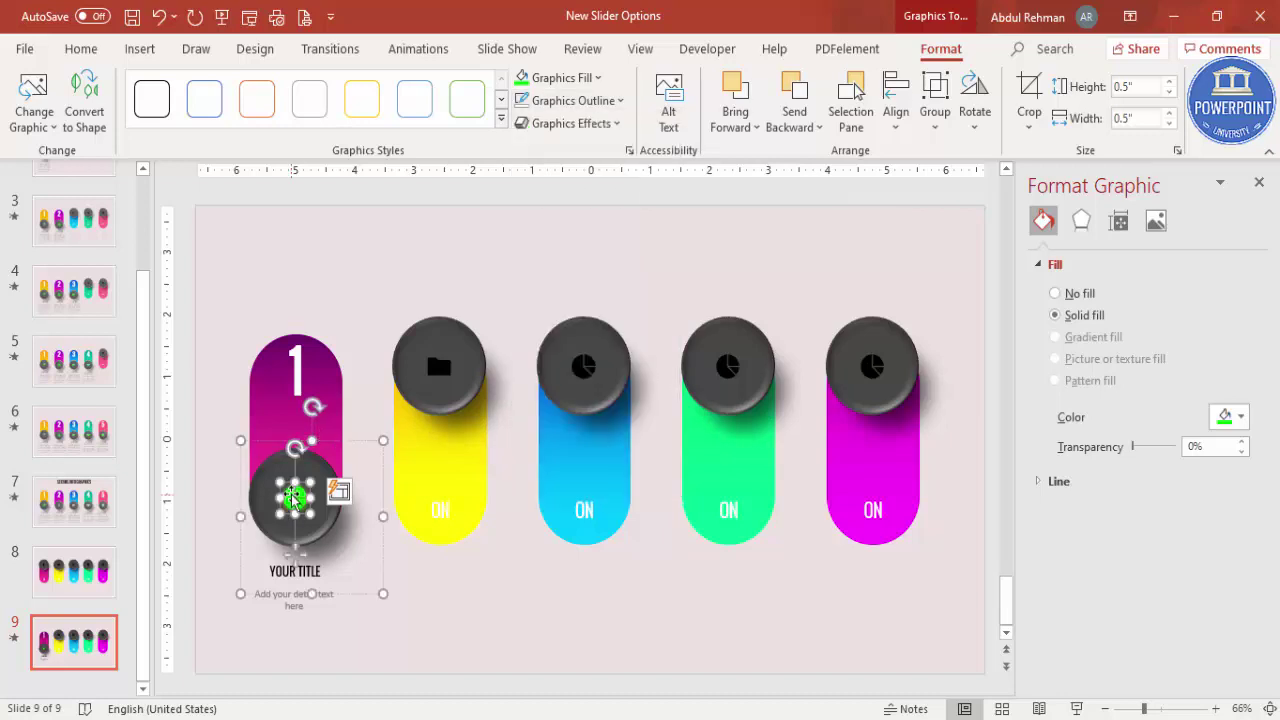
pyautogui.click(553, 112)
pyautogui.click(487, 232)
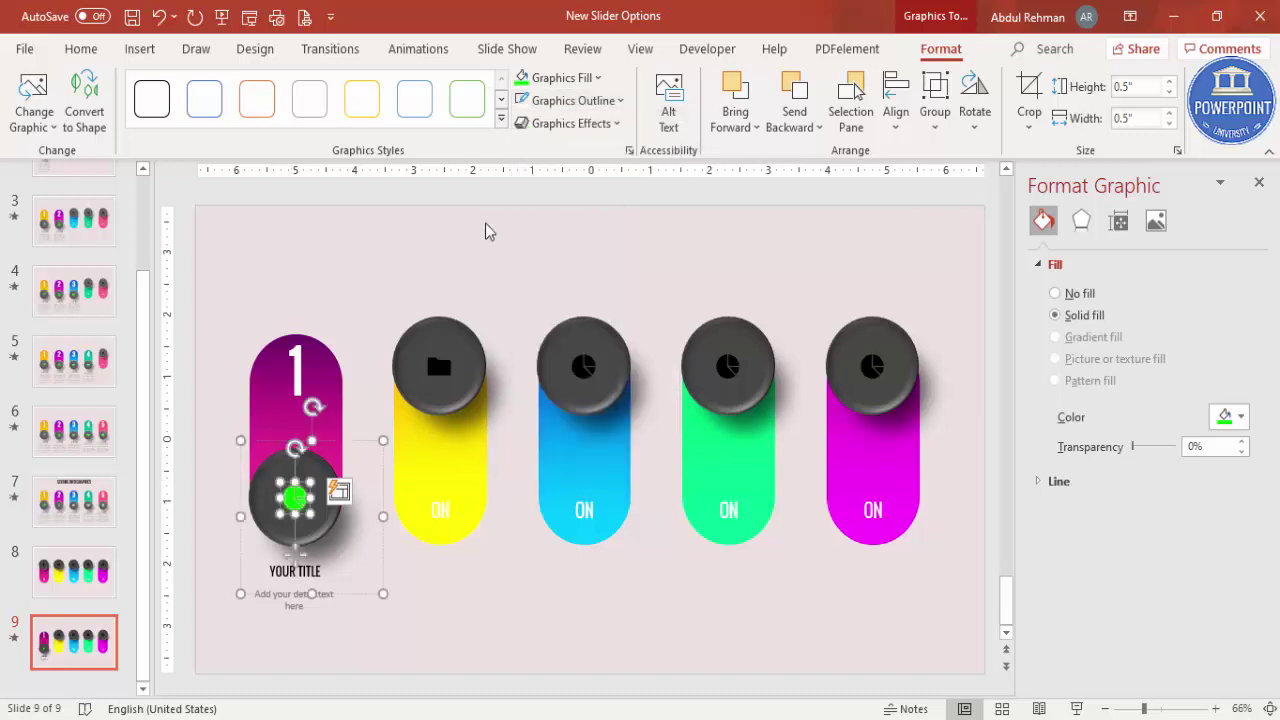
pyautogui.click(462, 583)
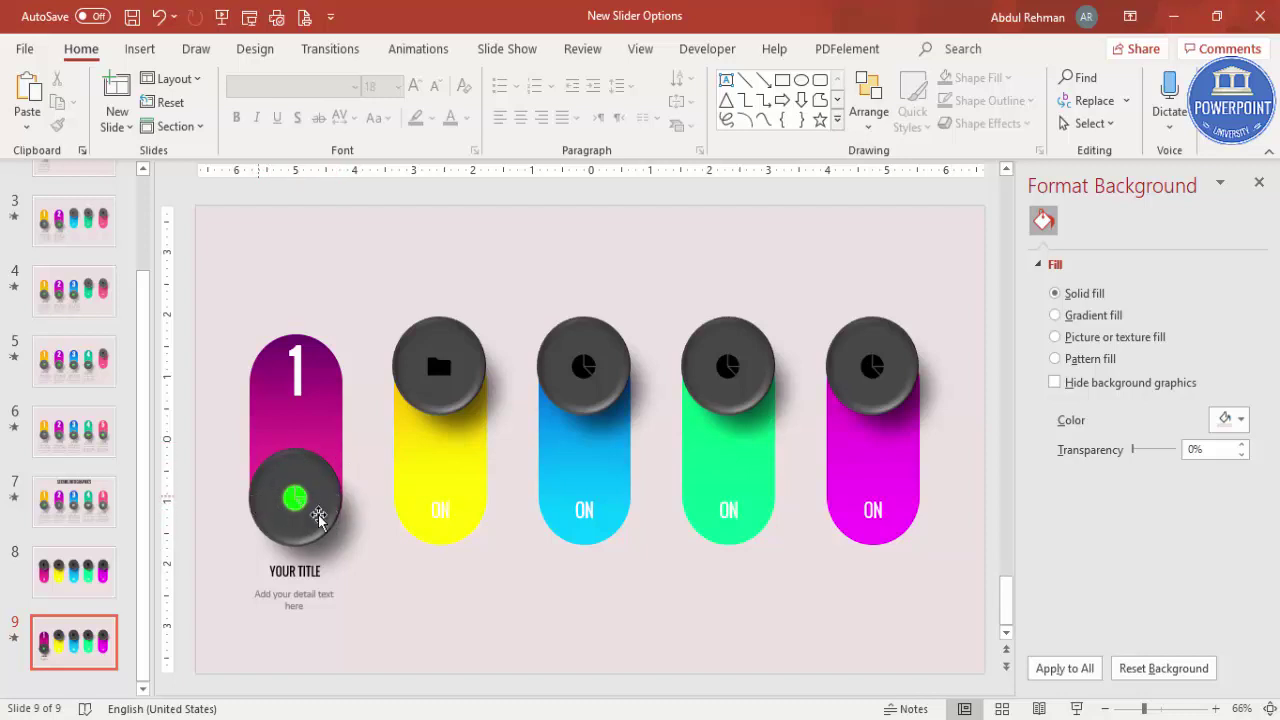
pyautogui.click(95, 574)
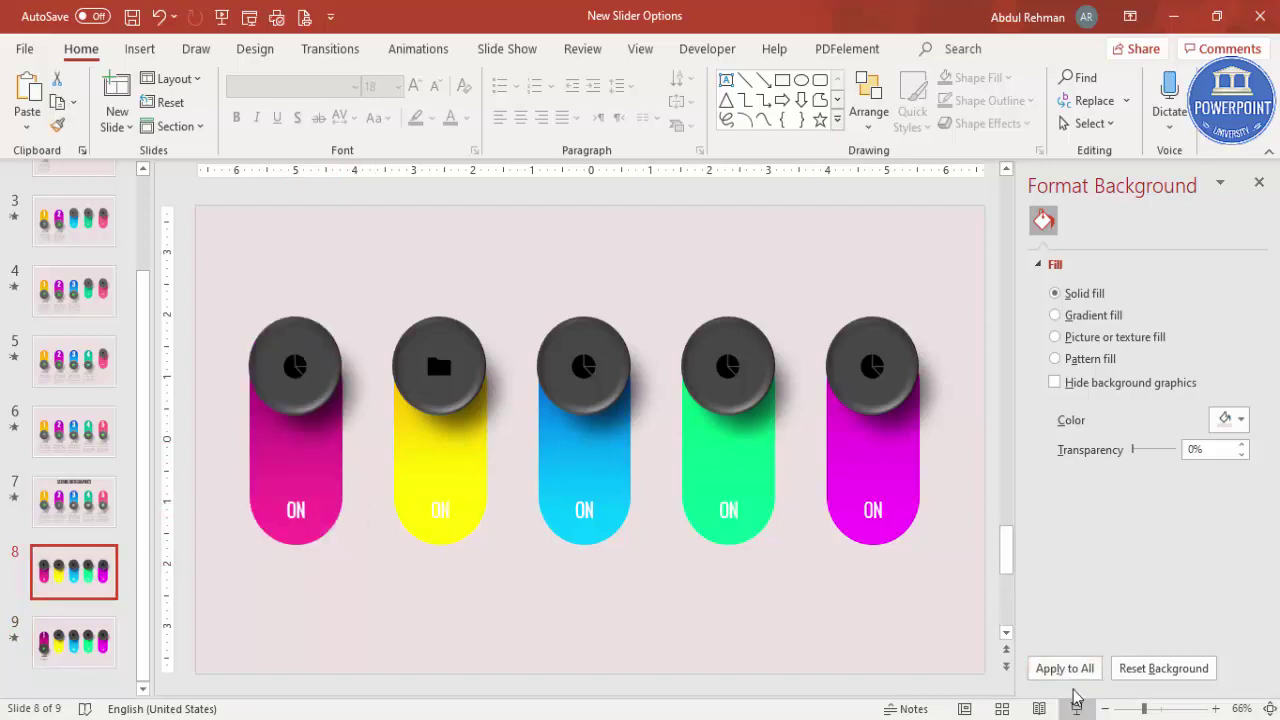
# Step: Play the slide show from slide 8 to watch the Morph to slide 9, then exit
pyautogui.click(1076, 704)
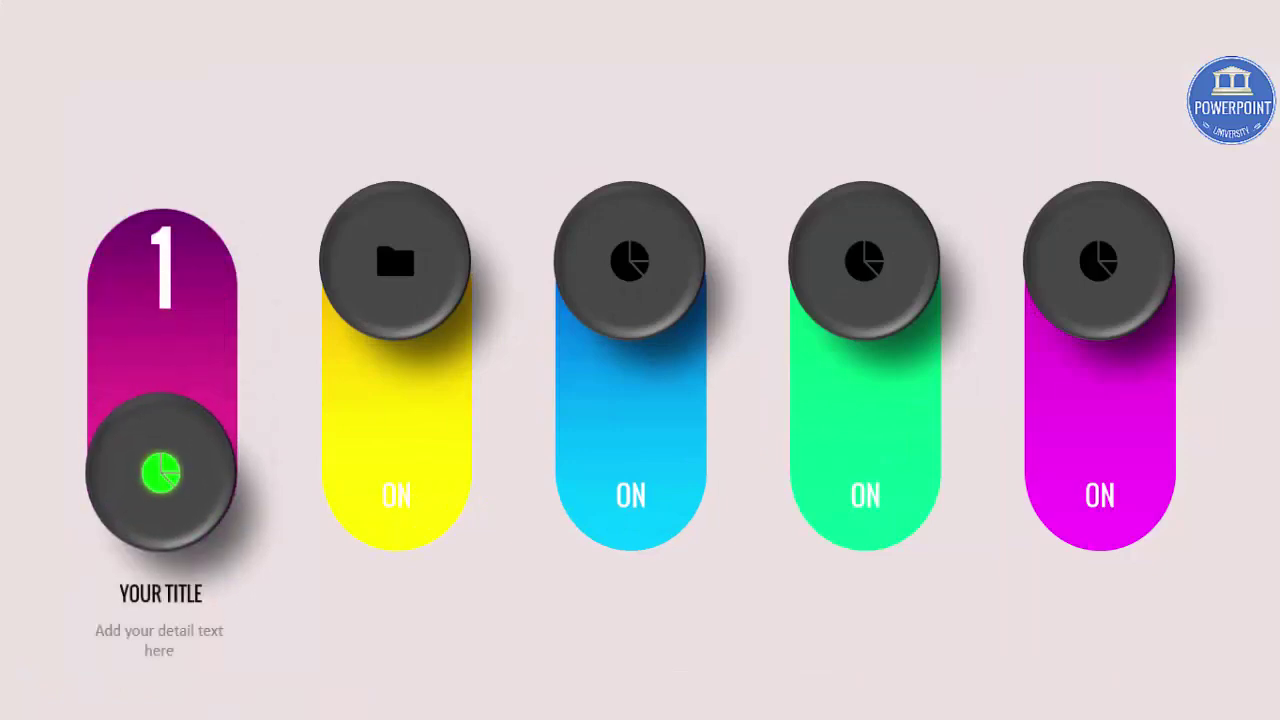
pyautogui.press('Escape')
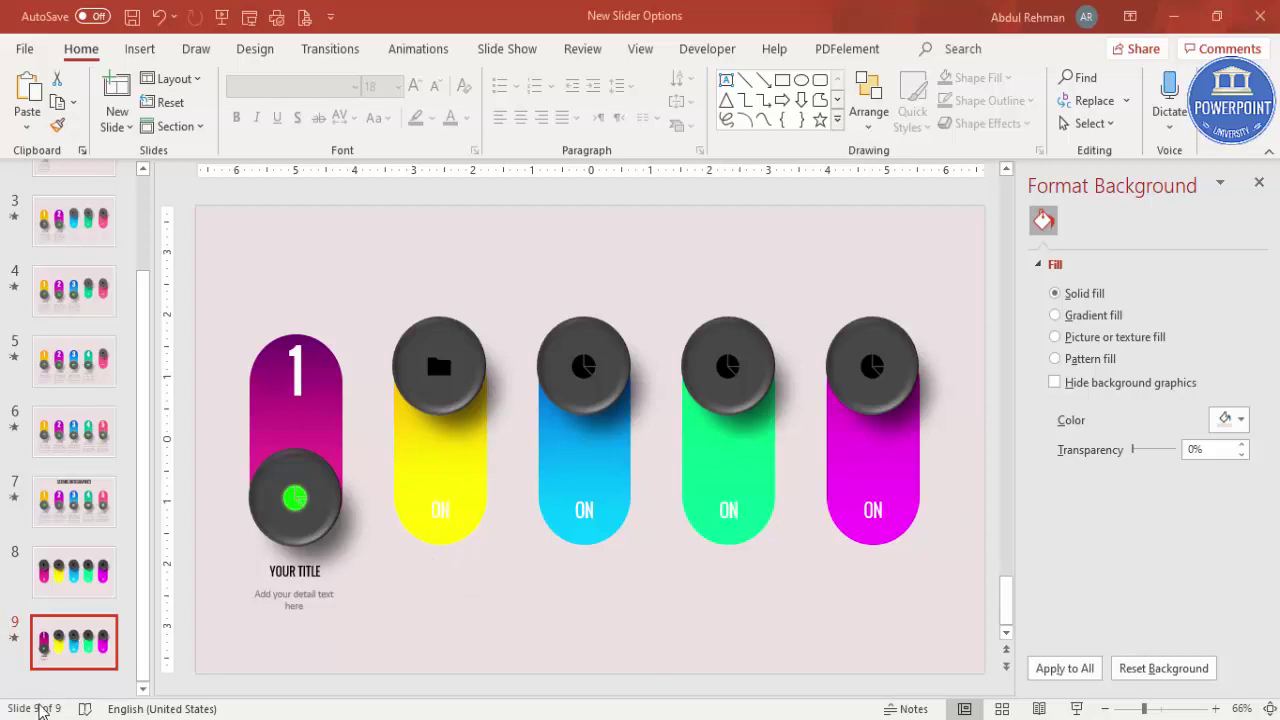
# Step: Duplicate slide 9 and bottom-align the yellow knob with the first knob
pyautogui.rightClick(85, 636)
pyautogui.click(155, 388)
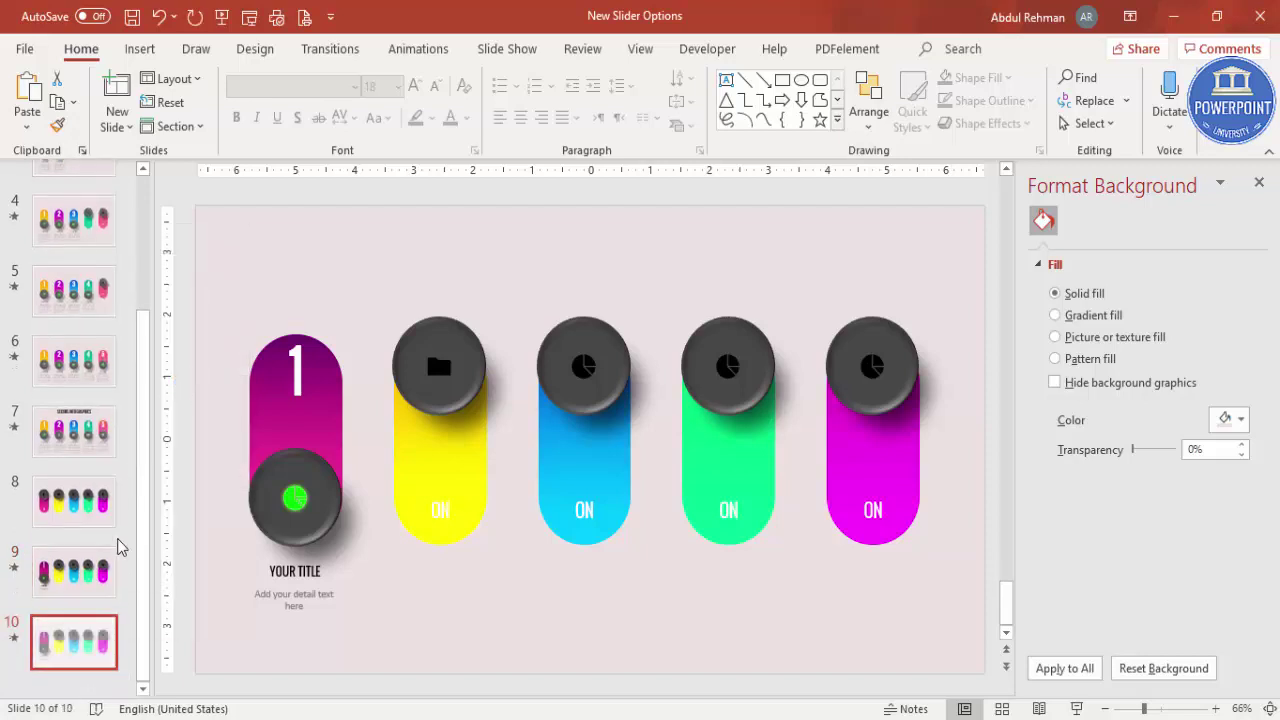
pyautogui.click(286, 492)
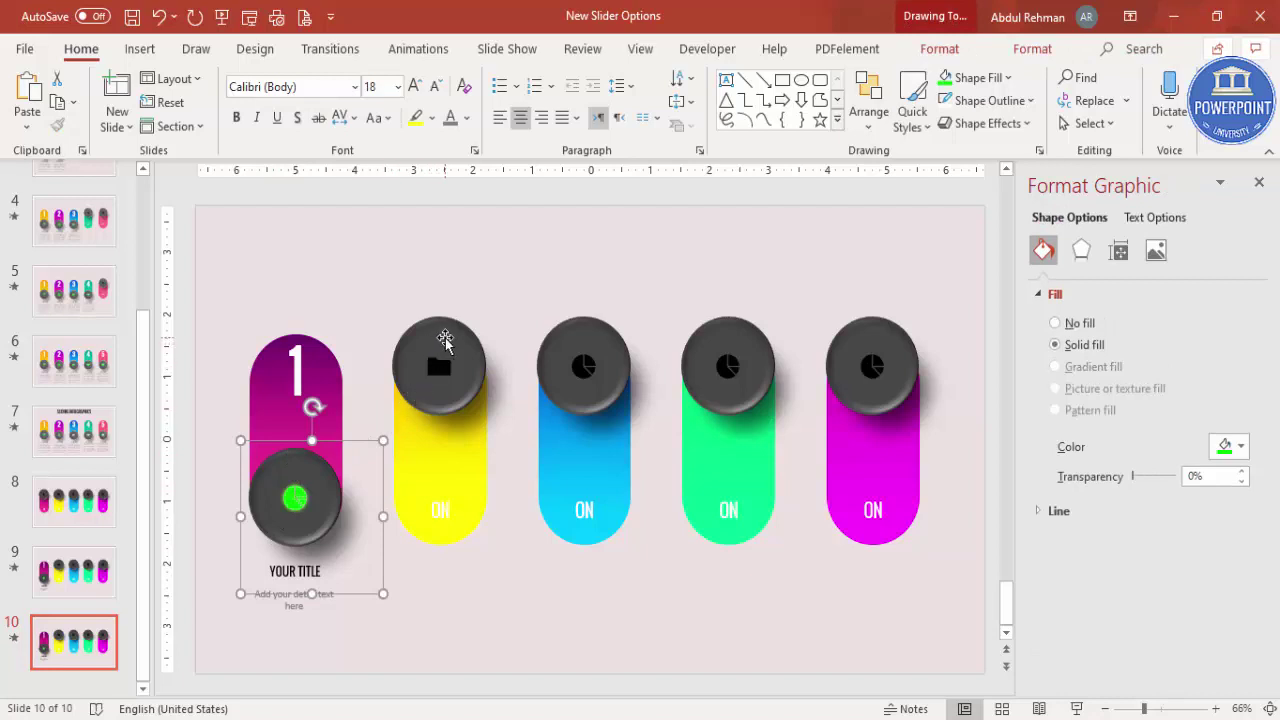
pyautogui.keyDown('shift'); pyautogui.click(445, 340); pyautogui.keyUp('shift')
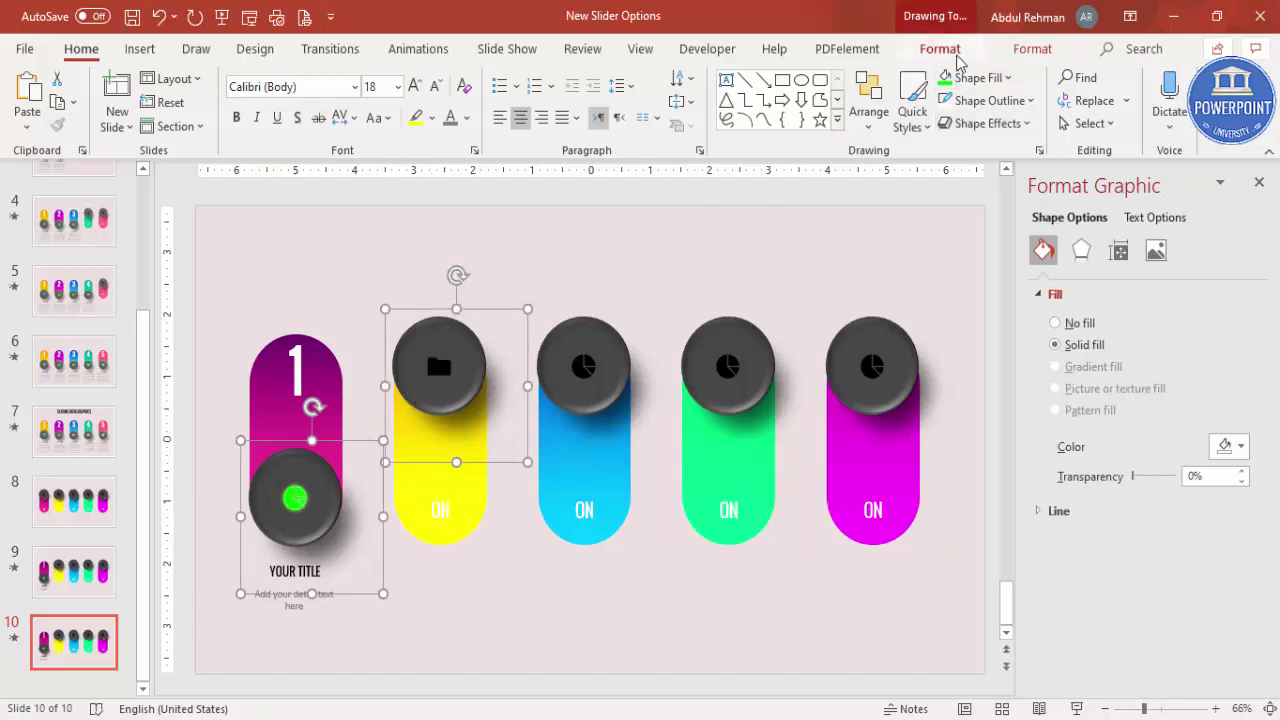
pyautogui.click(945, 50)
pyautogui.click(1059, 78)
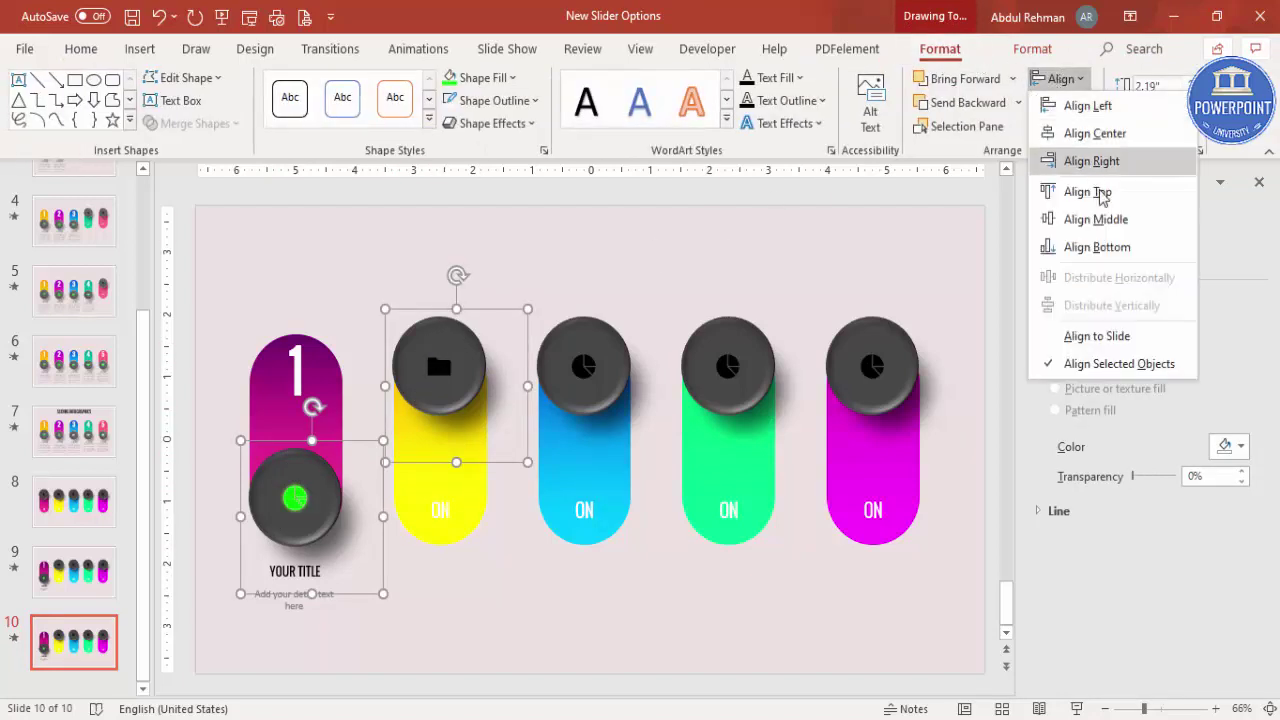
pyautogui.click(1097, 247)
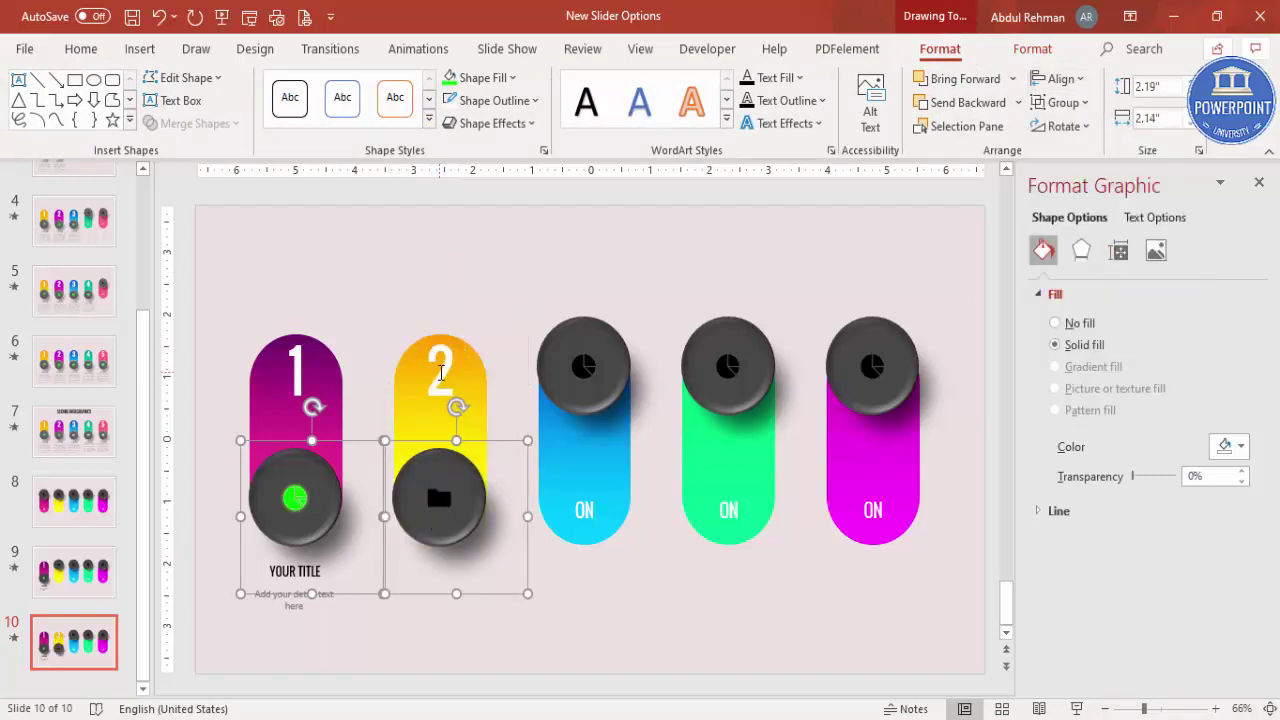
# Step: Fill the yellow knob's folder icon green and give it a green glow
pyautogui.click(438, 499)
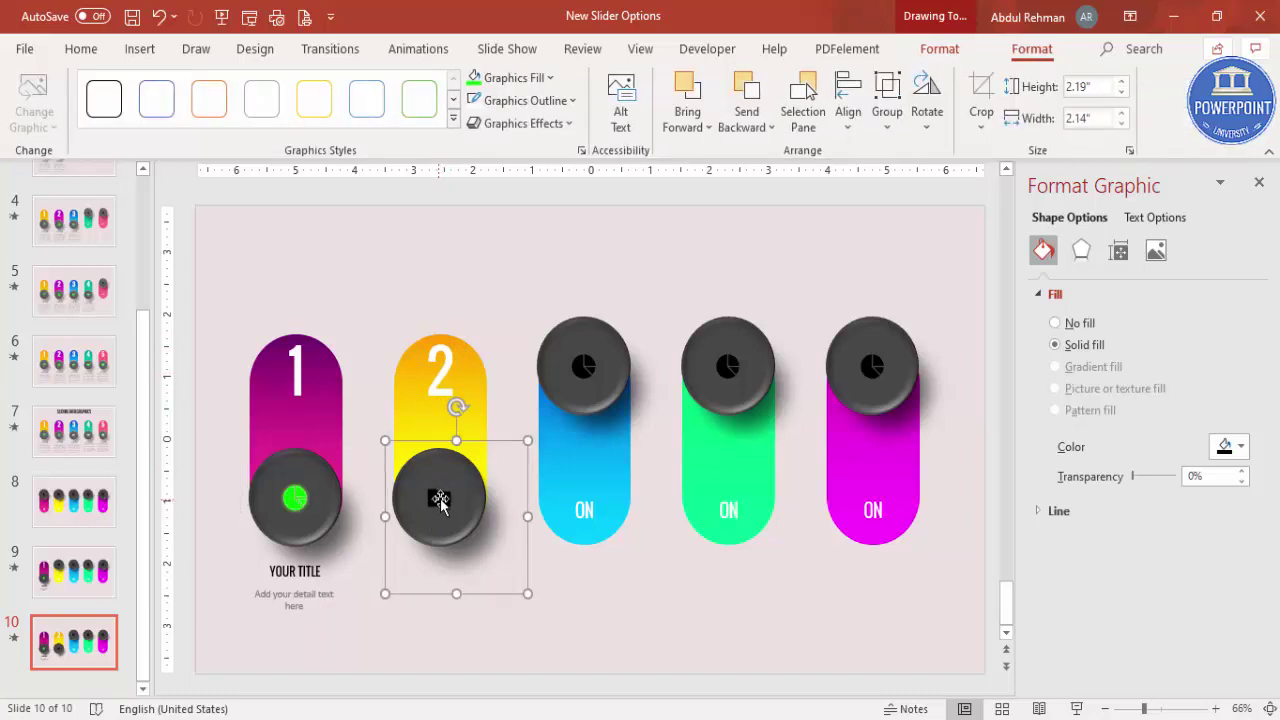
pyautogui.click(440, 500)
pyautogui.click(522, 80)
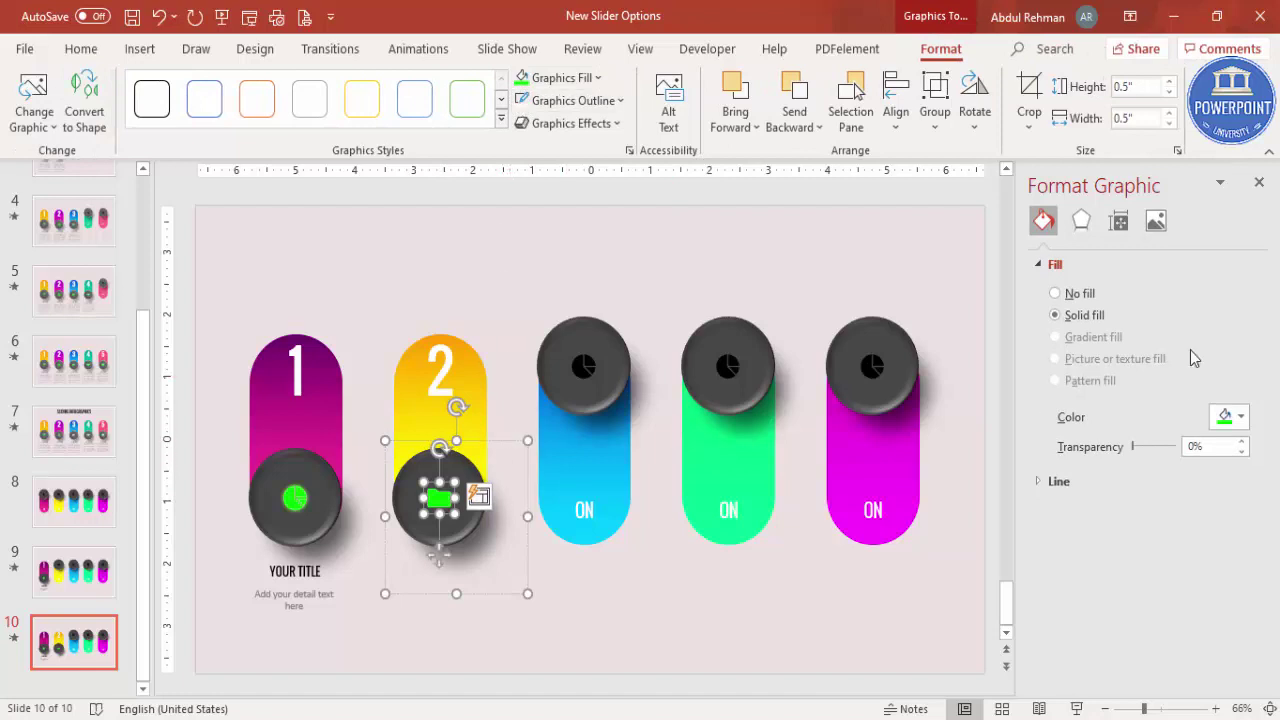
pyautogui.click(1081, 220)
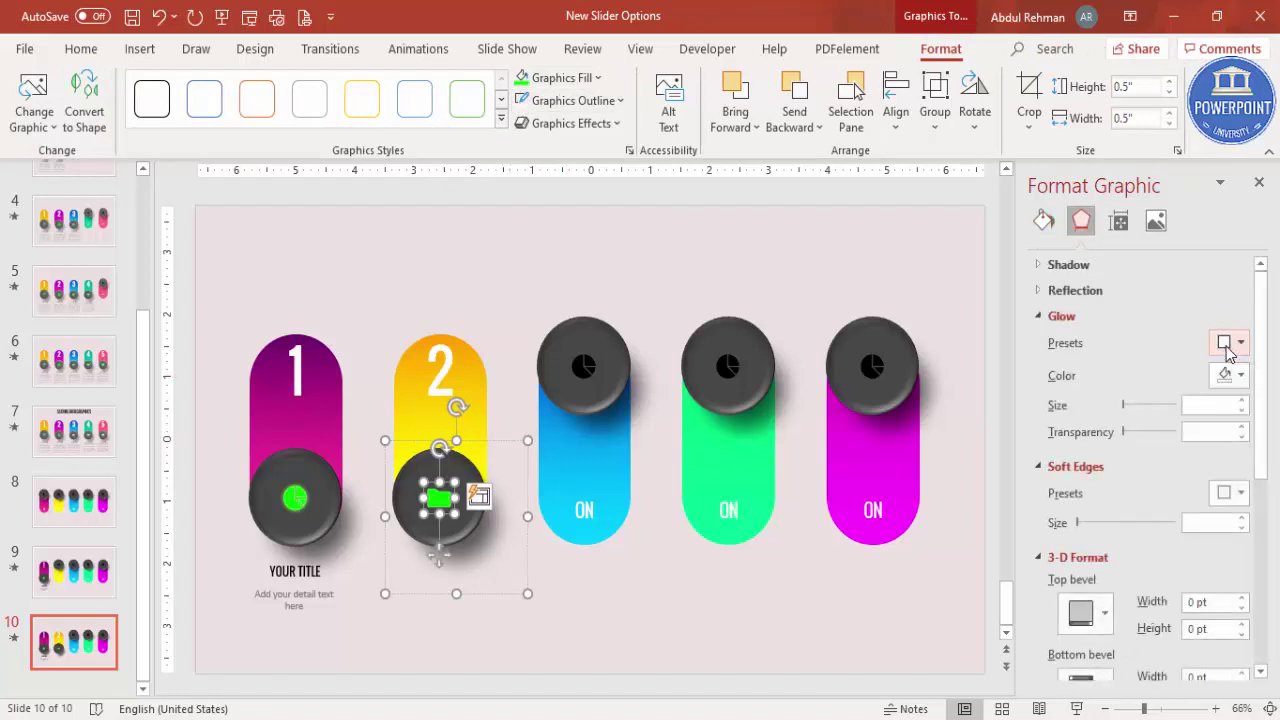
pyautogui.click(1228, 345)
pyautogui.click(1212, 508)
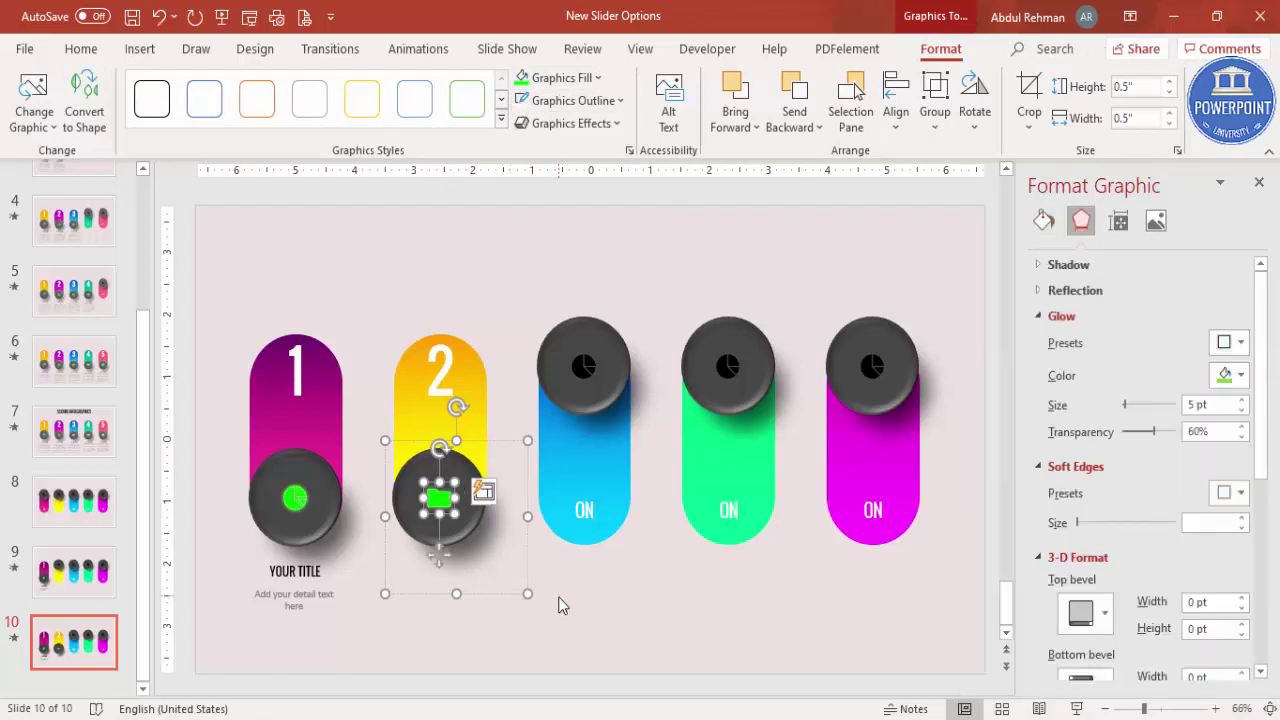
pyautogui.click(668, 608)
# Step: Copy the title and detail text group under the second knob, then return to slide 8
pyautogui.click(319, 572)
pyautogui.click(340, 595)
pyautogui.press('Escape')
pyautogui.moveTo(358, 580); pyautogui.dragTo(479, 558)
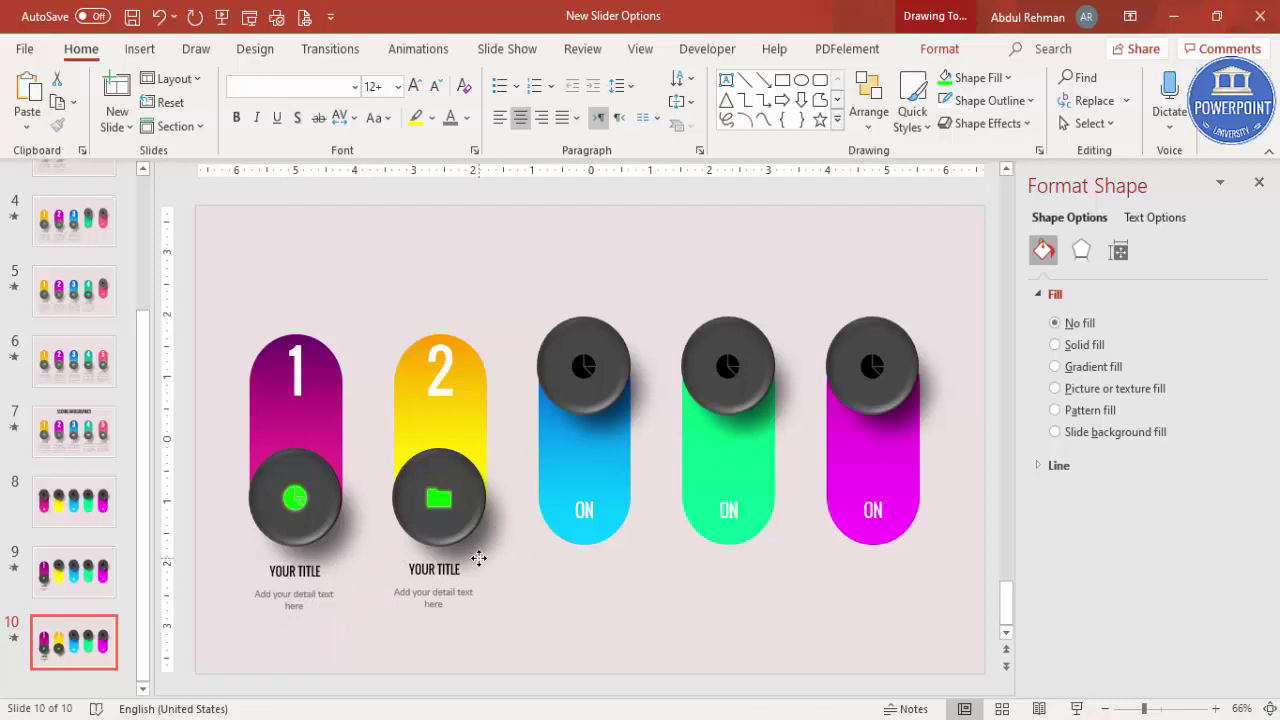
pyautogui.click(74, 500)
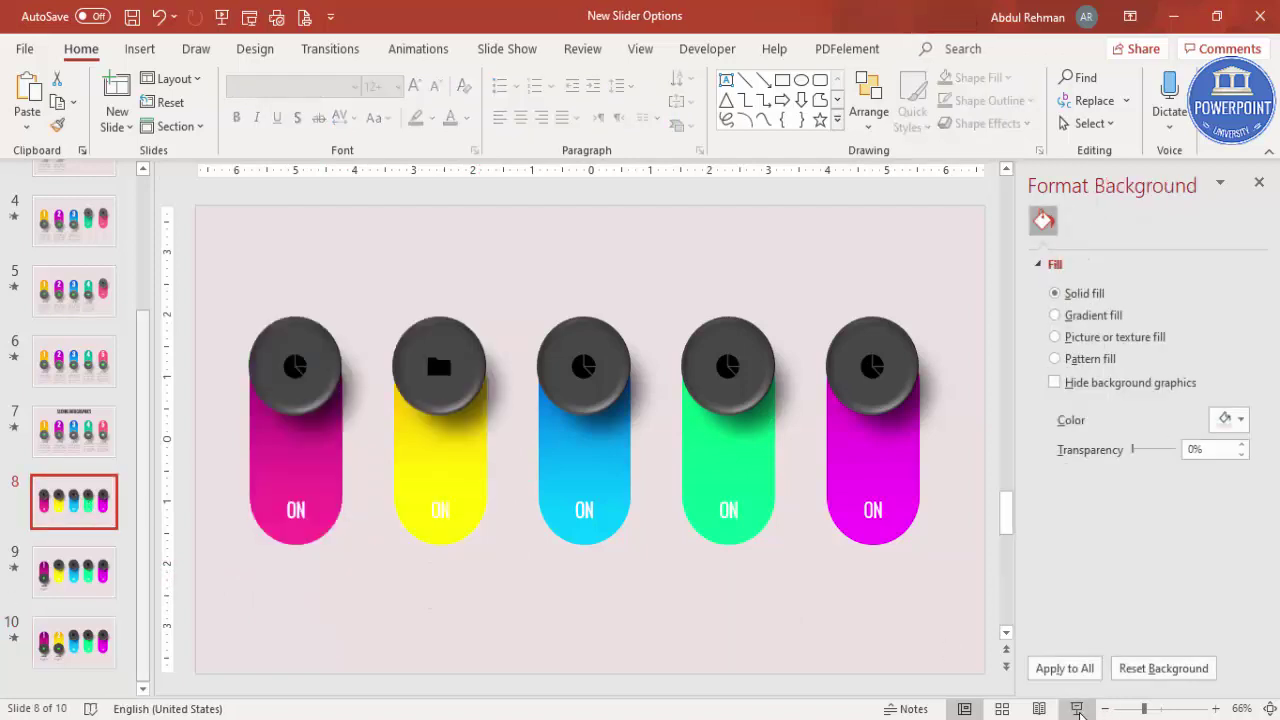
# Step: Play the slide show from slide 8 to preview the knobs sliding down, then exit
pyautogui.click(1077, 709)
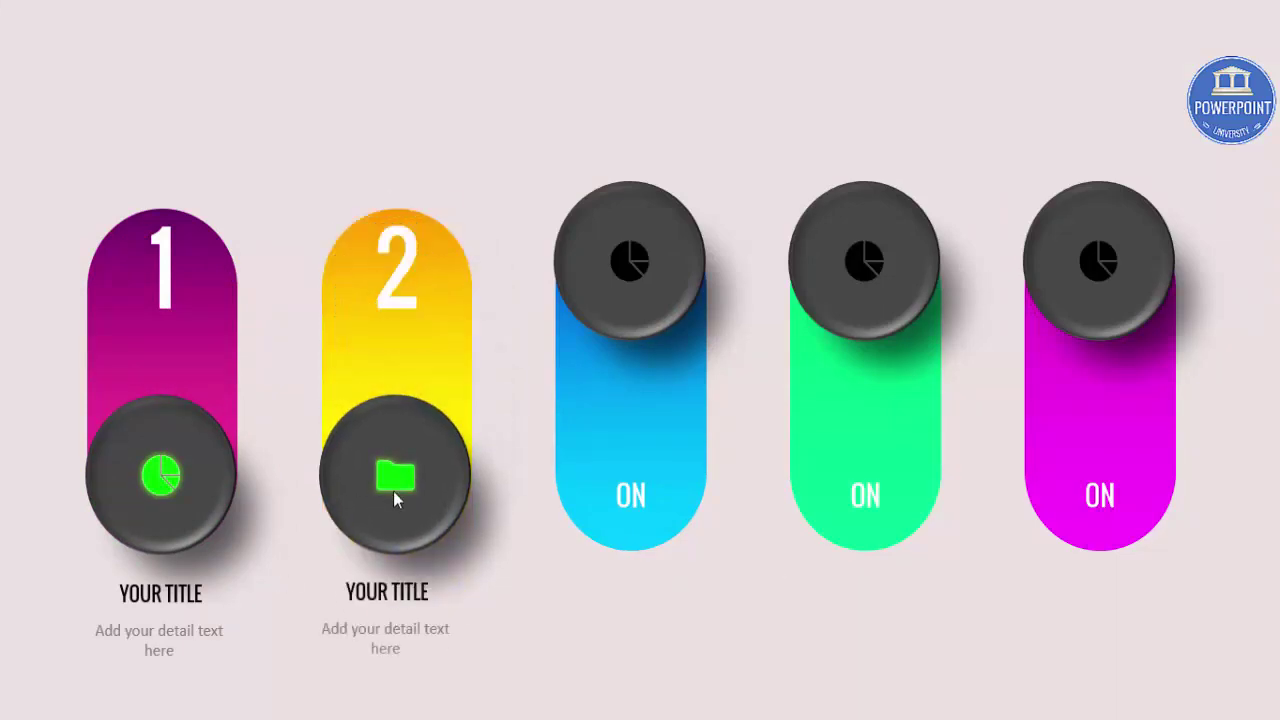
pyautogui.press('Escape')
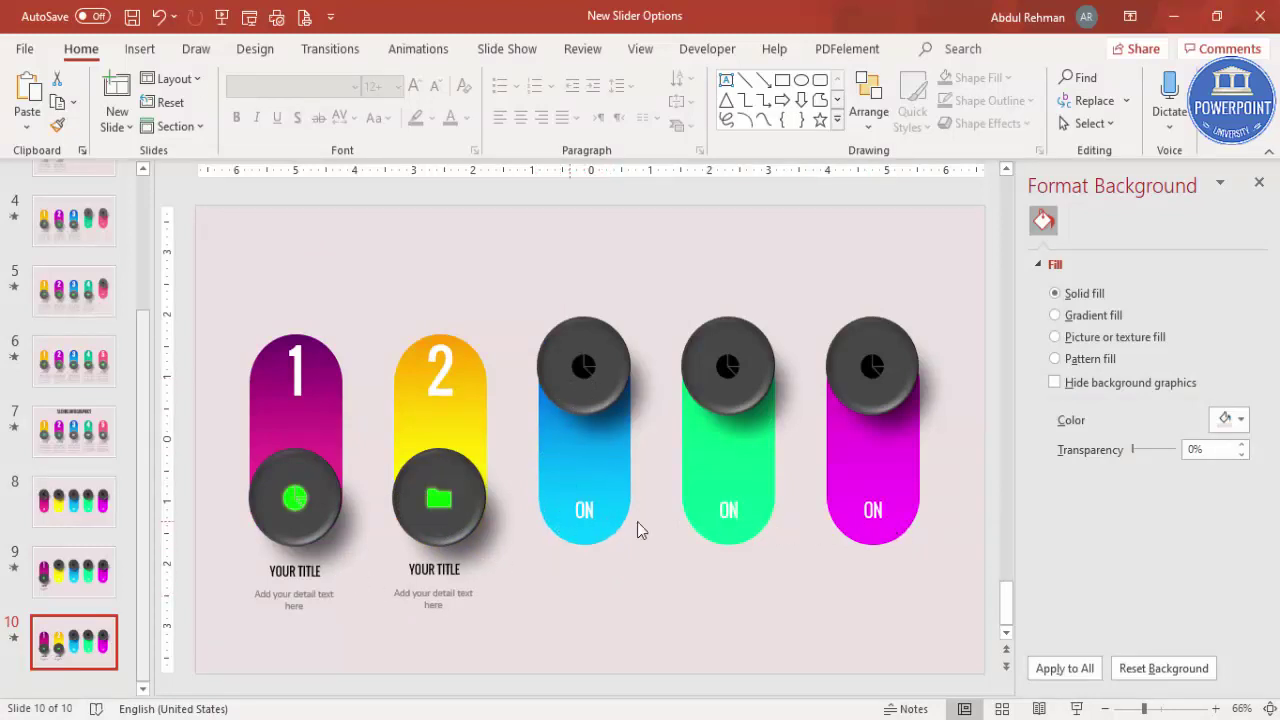
pyautogui.rightClick(60, 642)
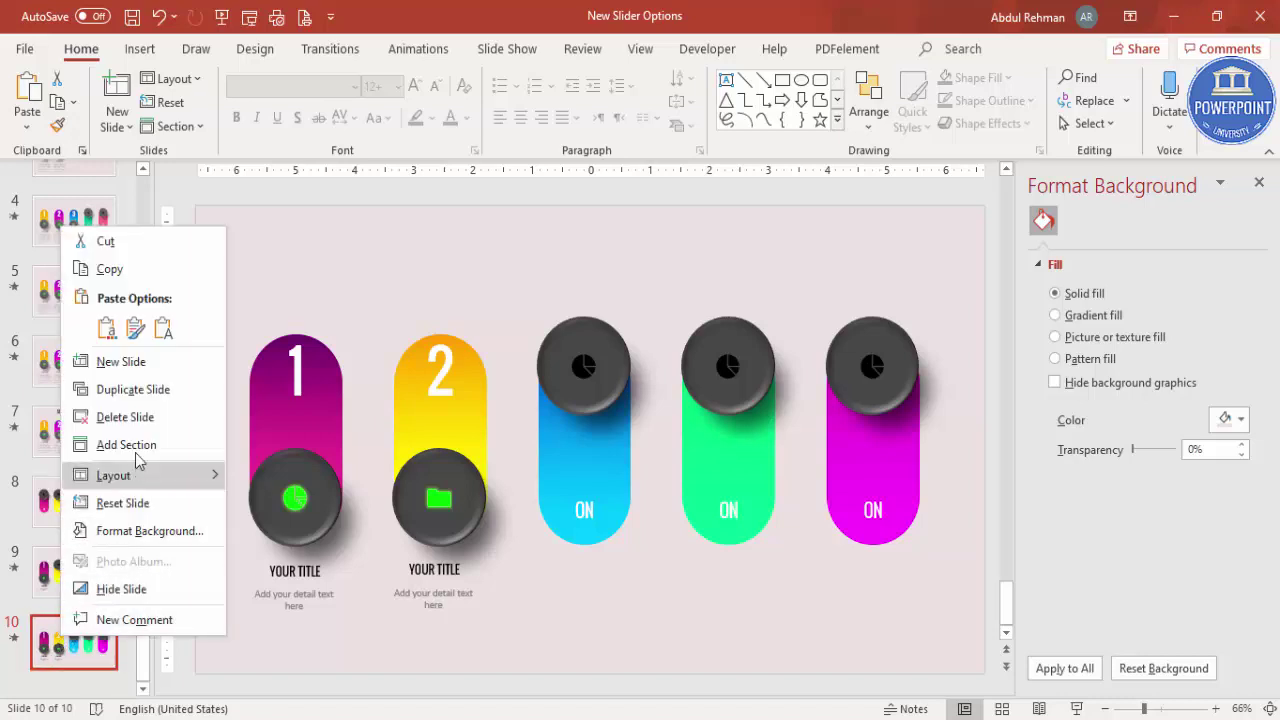
# Step: Duplicate slide 10 and bottom-align the blue knob with knob 2
pyautogui.click(130, 389)
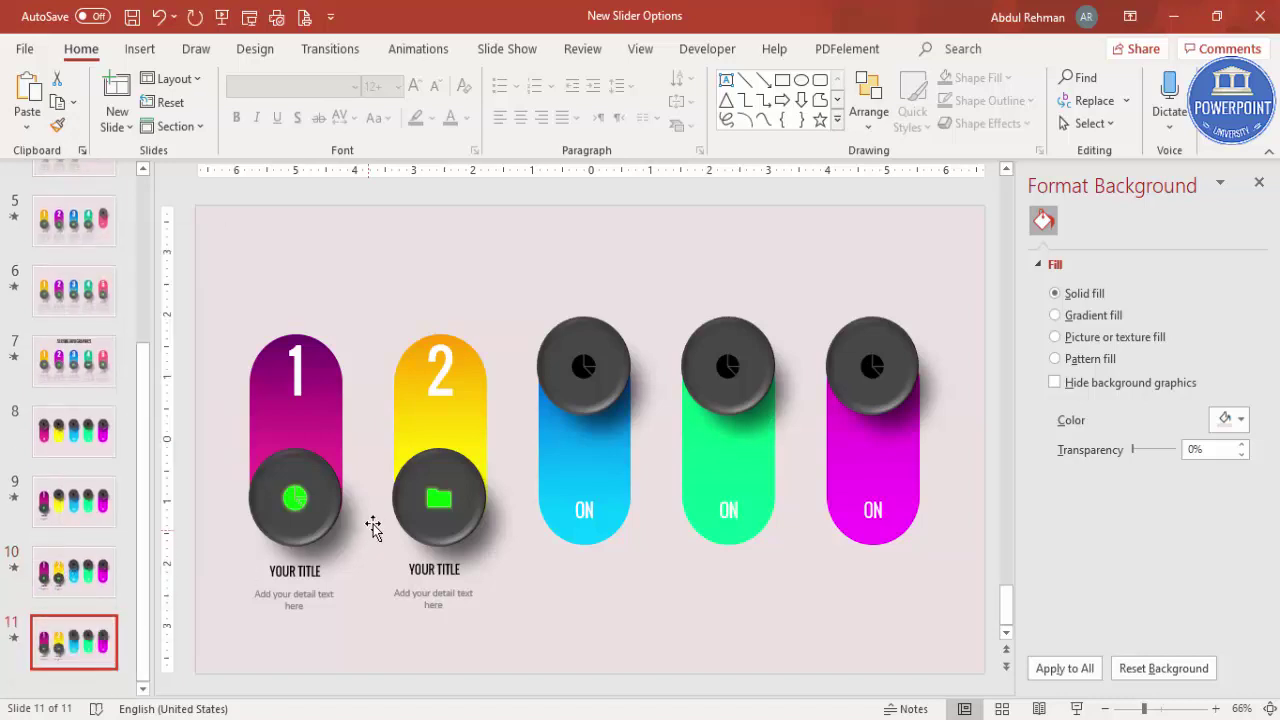
pyautogui.click(410, 515)
pyautogui.keyDown('shift'); pyautogui.click(572, 362); pyautogui.keyUp('shift')
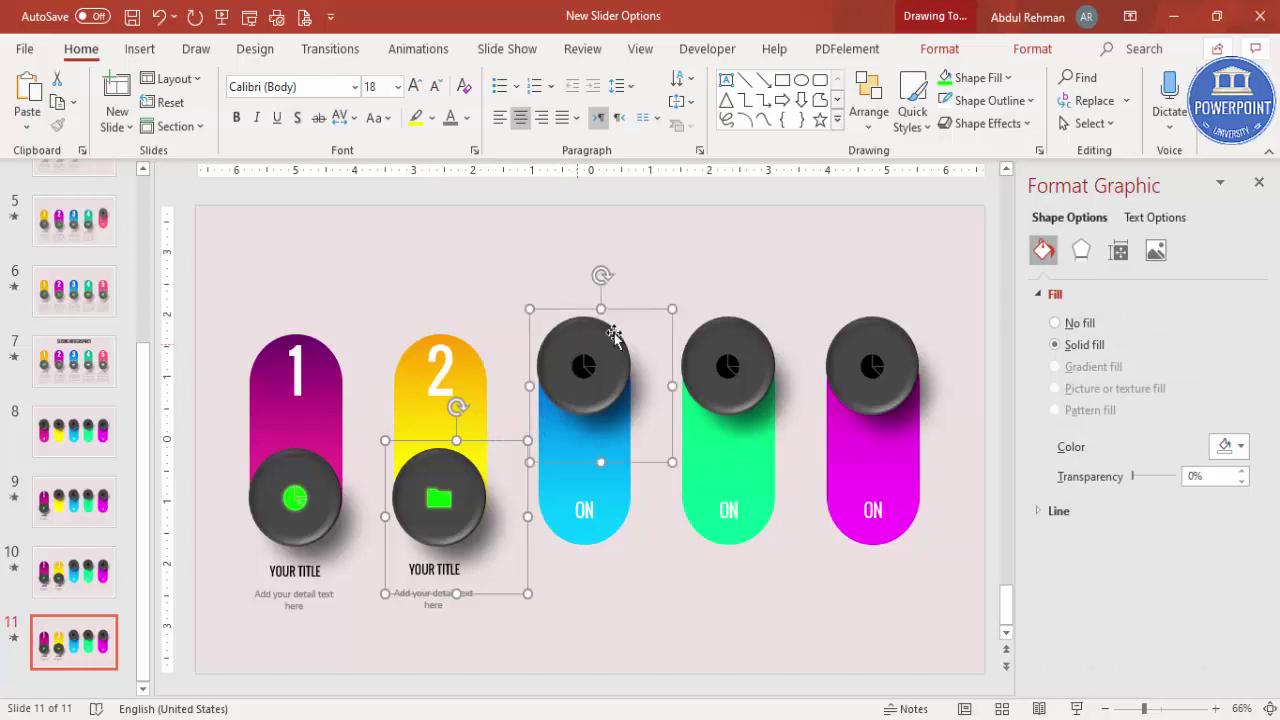
pyautogui.click(1031, 48)
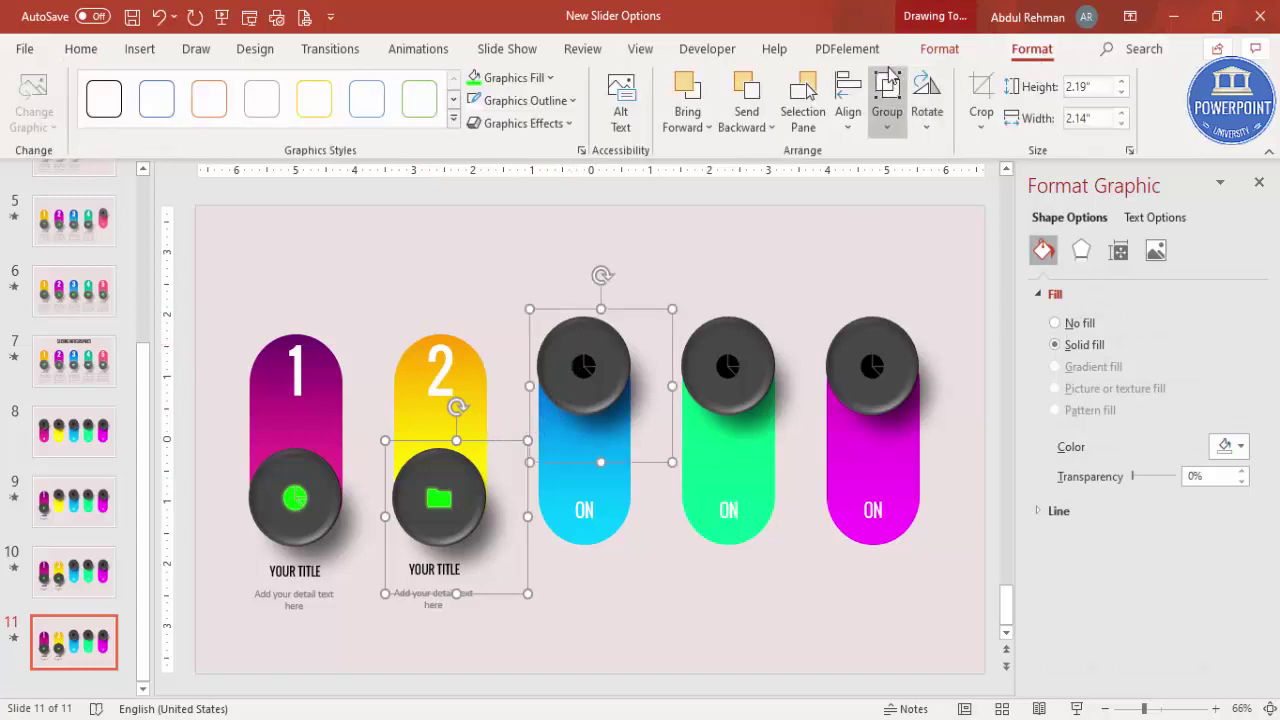
pyautogui.click(936, 48)
pyautogui.click(1046, 84)
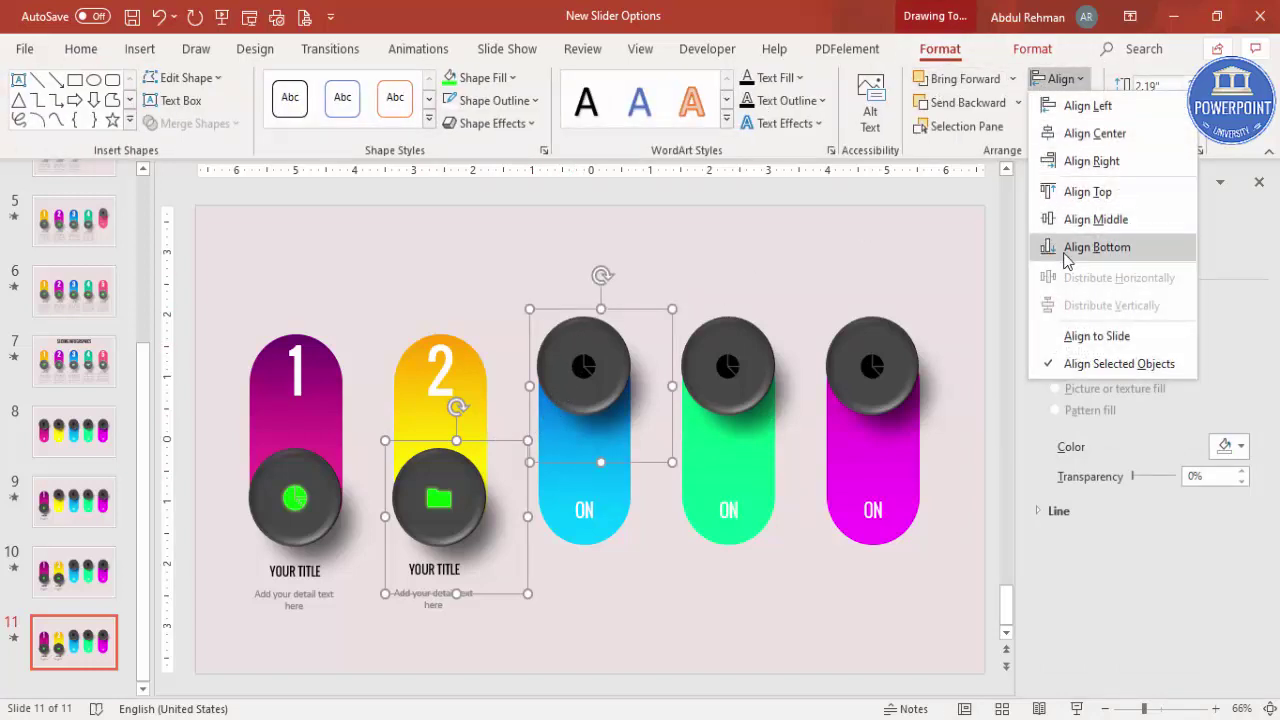
pyautogui.click(1062, 247)
pyautogui.click(651, 661)
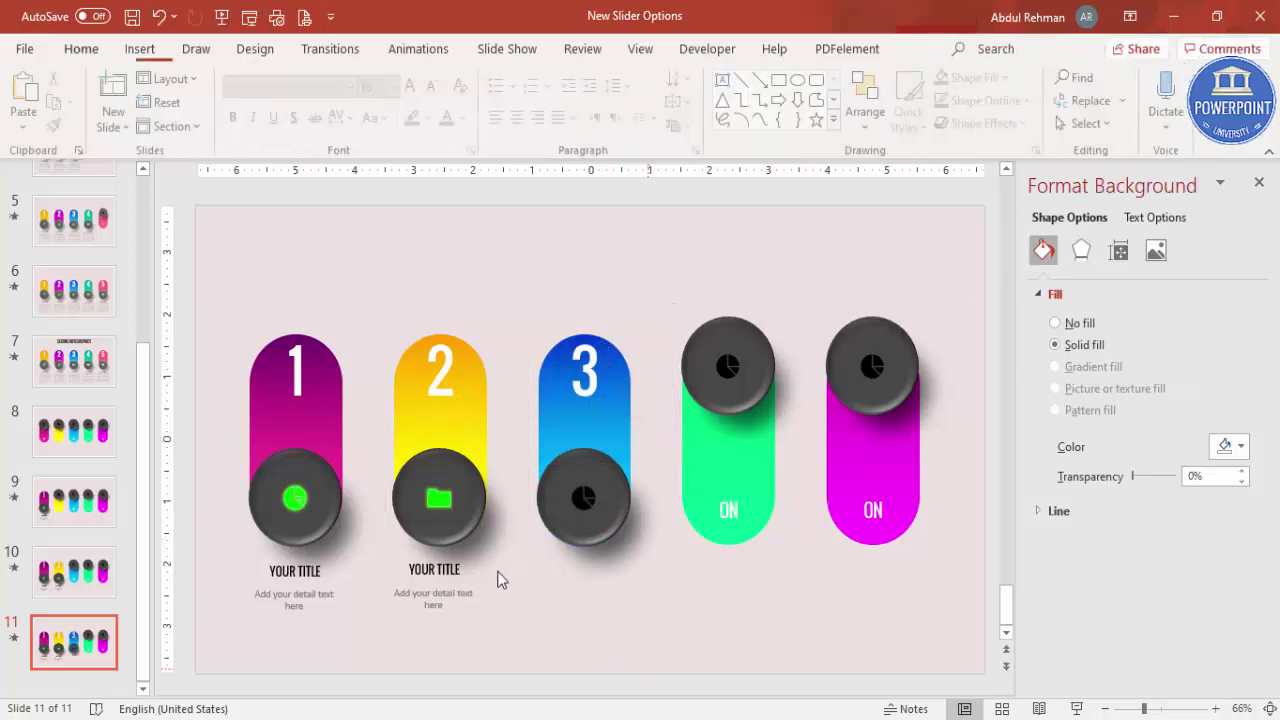
# Step: Fill the blue knob's pie icon green
pyautogui.click(580, 500)
pyautogui.click(582, 498)
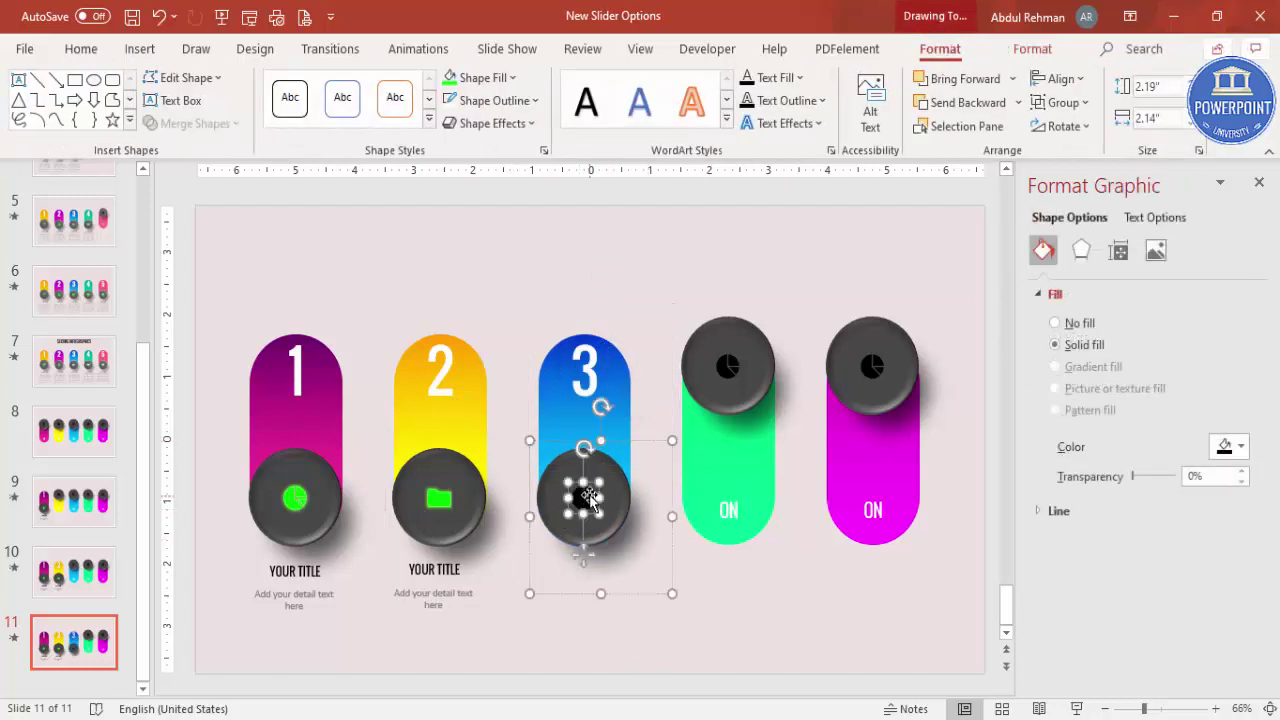
pyautogui.click(968, 77)
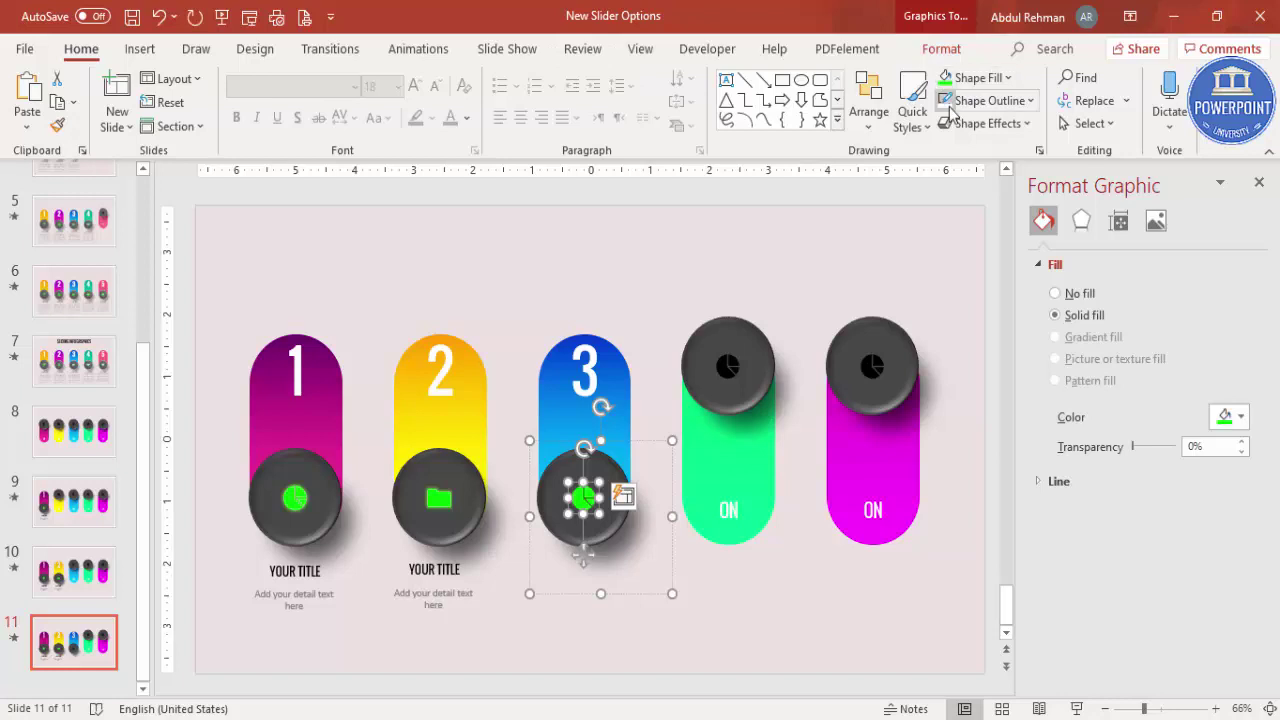
# Step: Copy the title and detail text group under the third knob
pyautogui.click(433, 596)
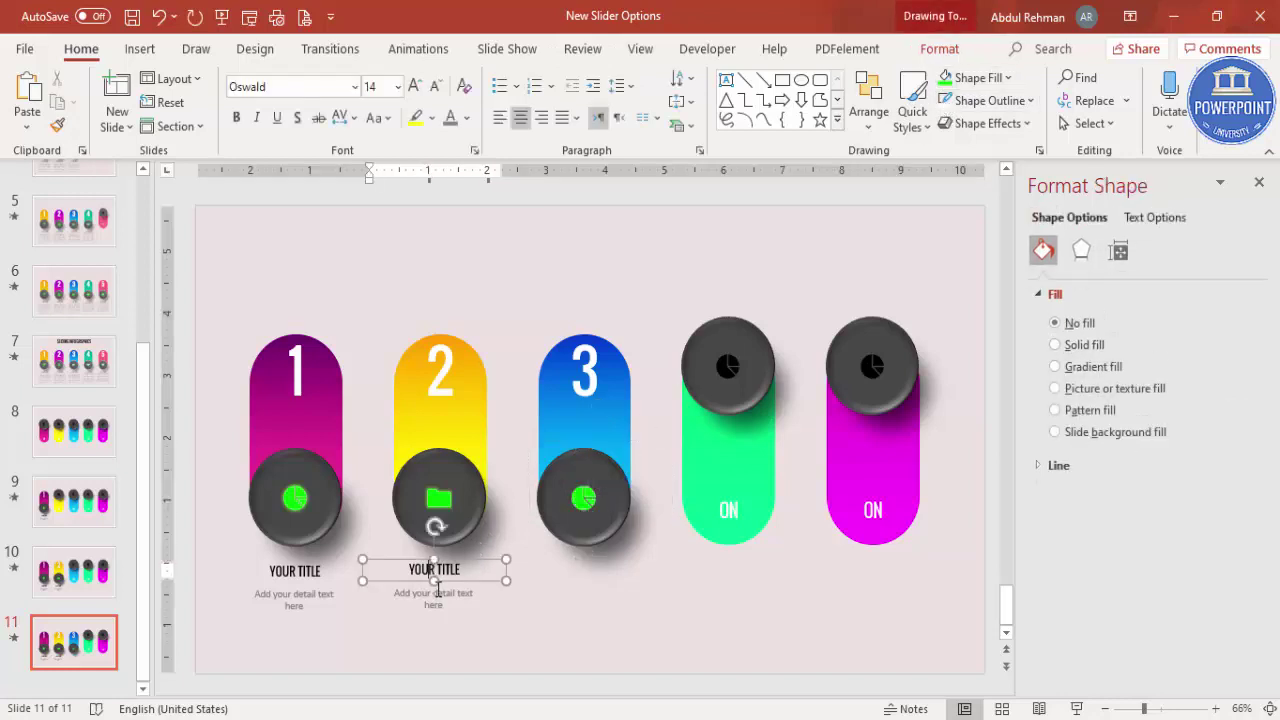
pyautogui.moveTo(478, 559); pyautogui.dragTo(624, 560)
pyautogui.click(700, 590)
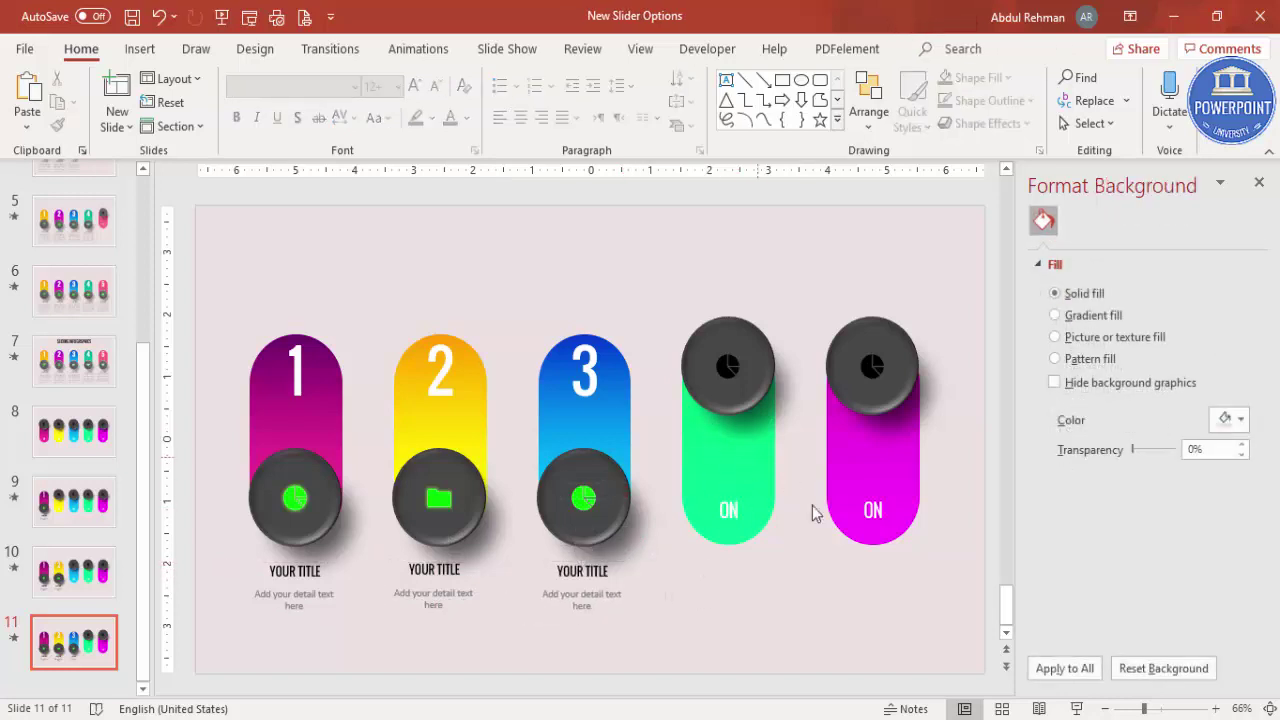